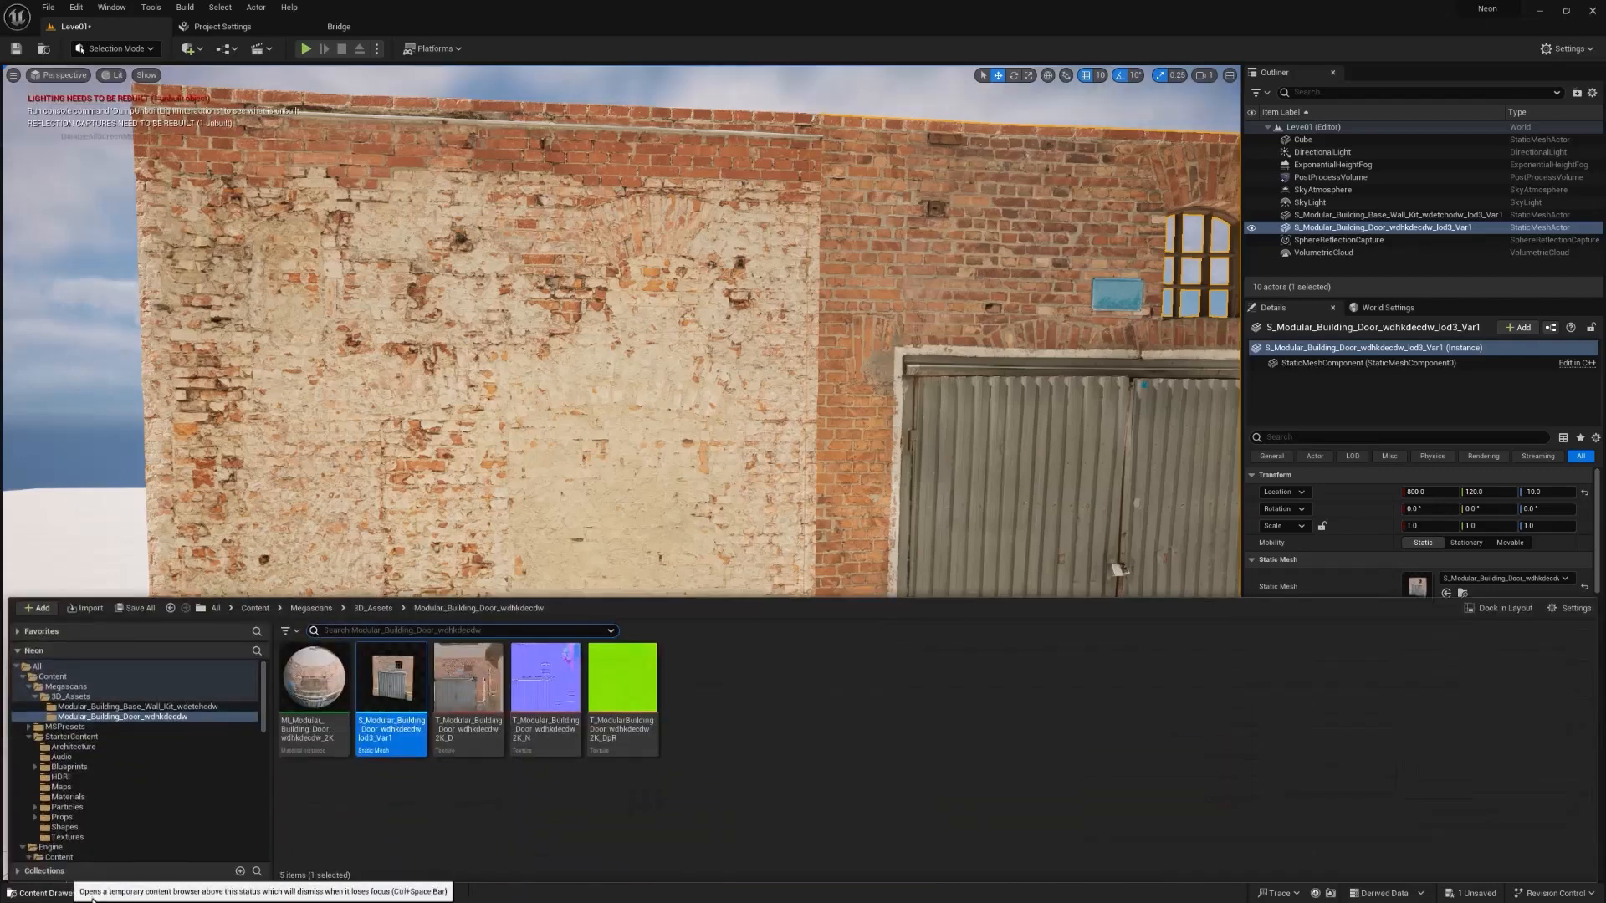
Place the Karaoke_Night02 static mesh from the Content folder onto the lower part of the plastered brick wall
{"action": "left_click", "coordinate": [254, 608]}
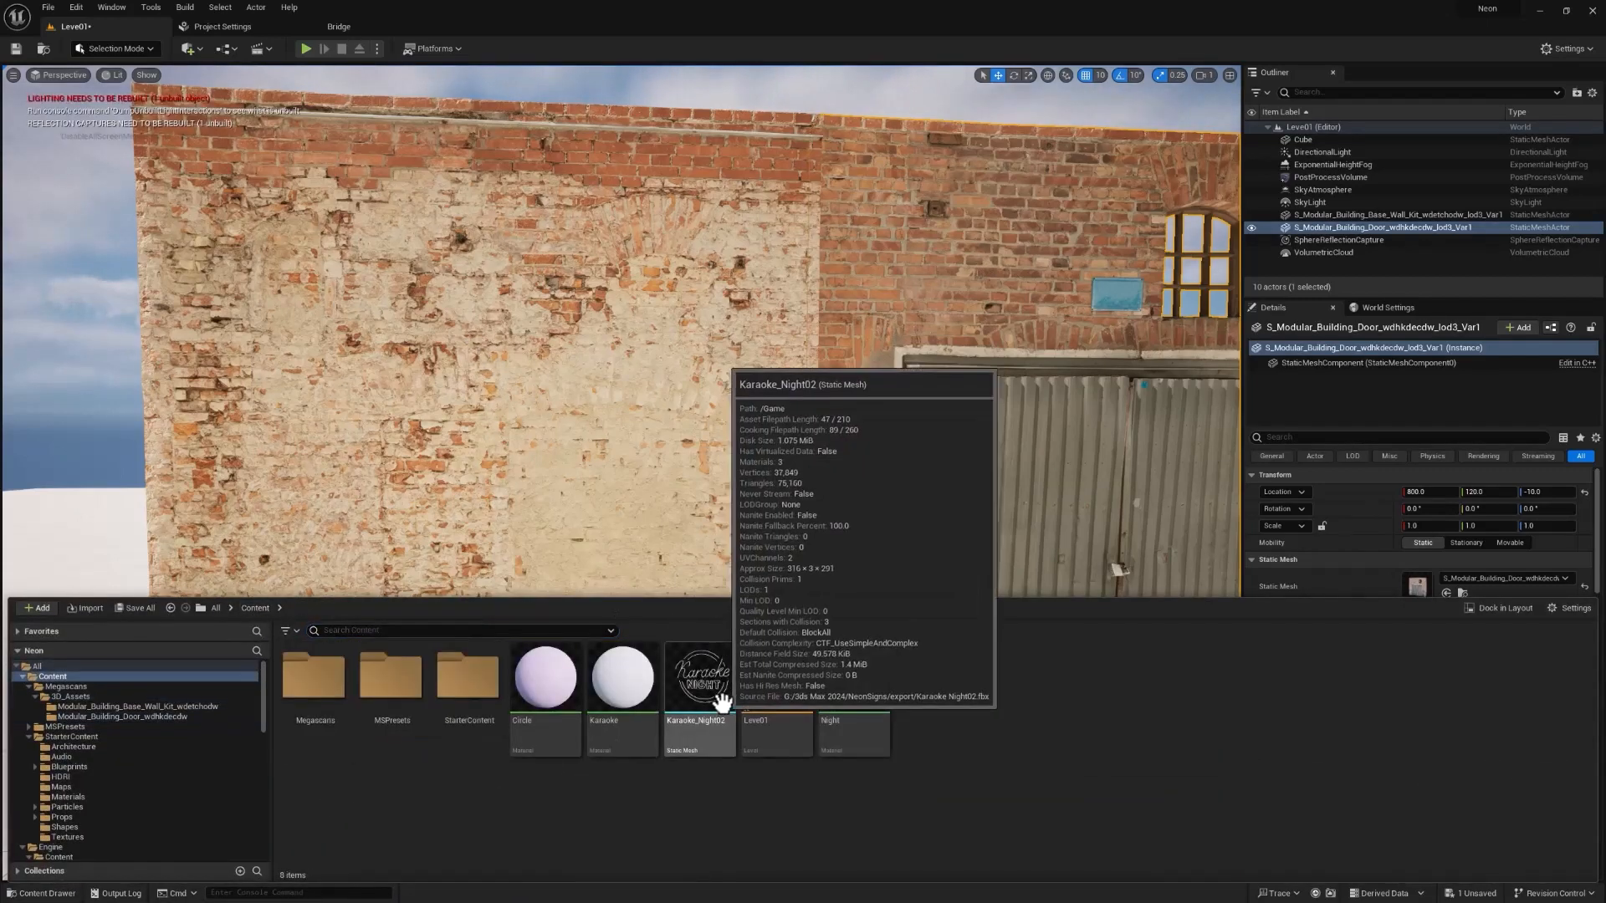
{"action": "left_click_drag", "start_coordinate": [715, 694], "coordinate": [480, 618]}
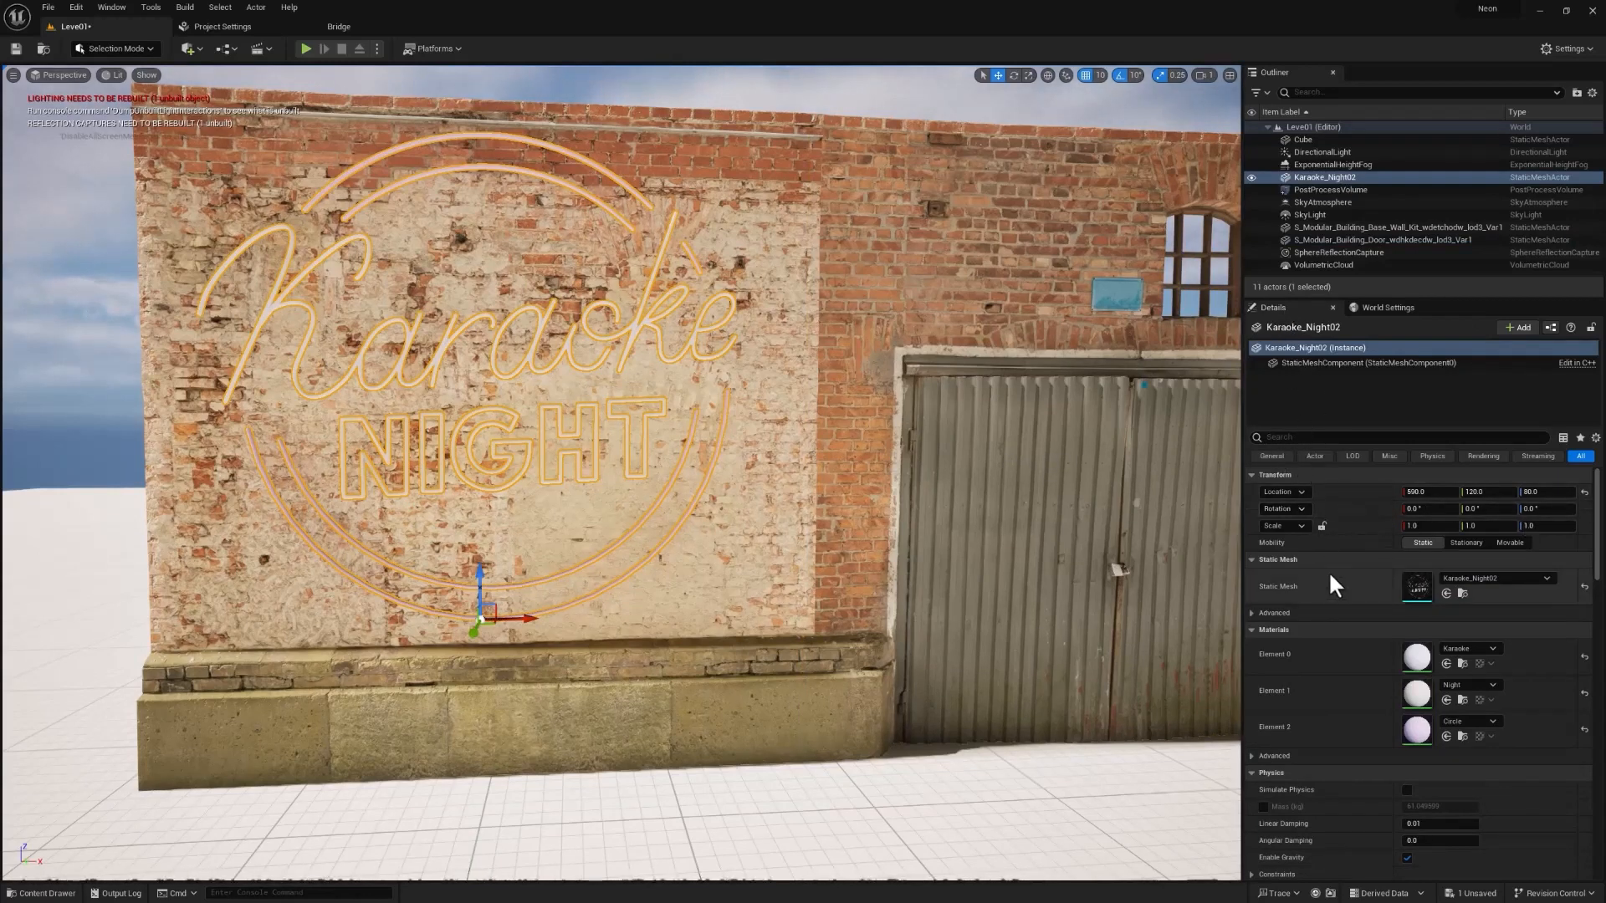
Scale the Karaoke Night sign uniformly to 0.5 with locked proportions and raise it to about mid-height on the wall
{"action": "left_click", "coordinate": [1321, 526]}
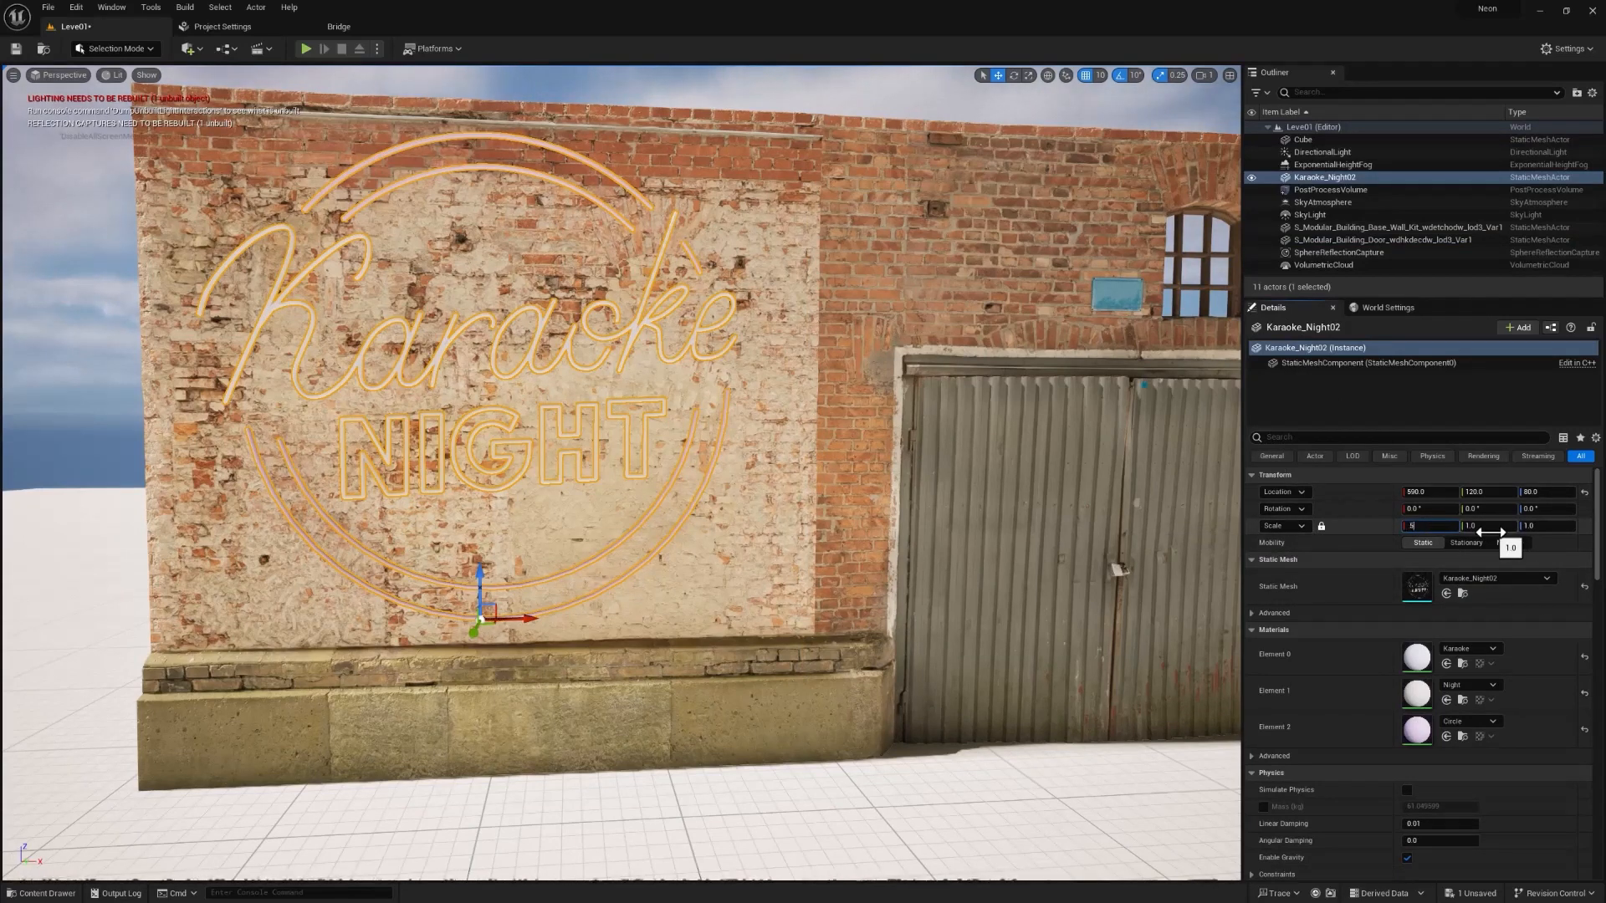
{"action": "key", "text": "Return"}
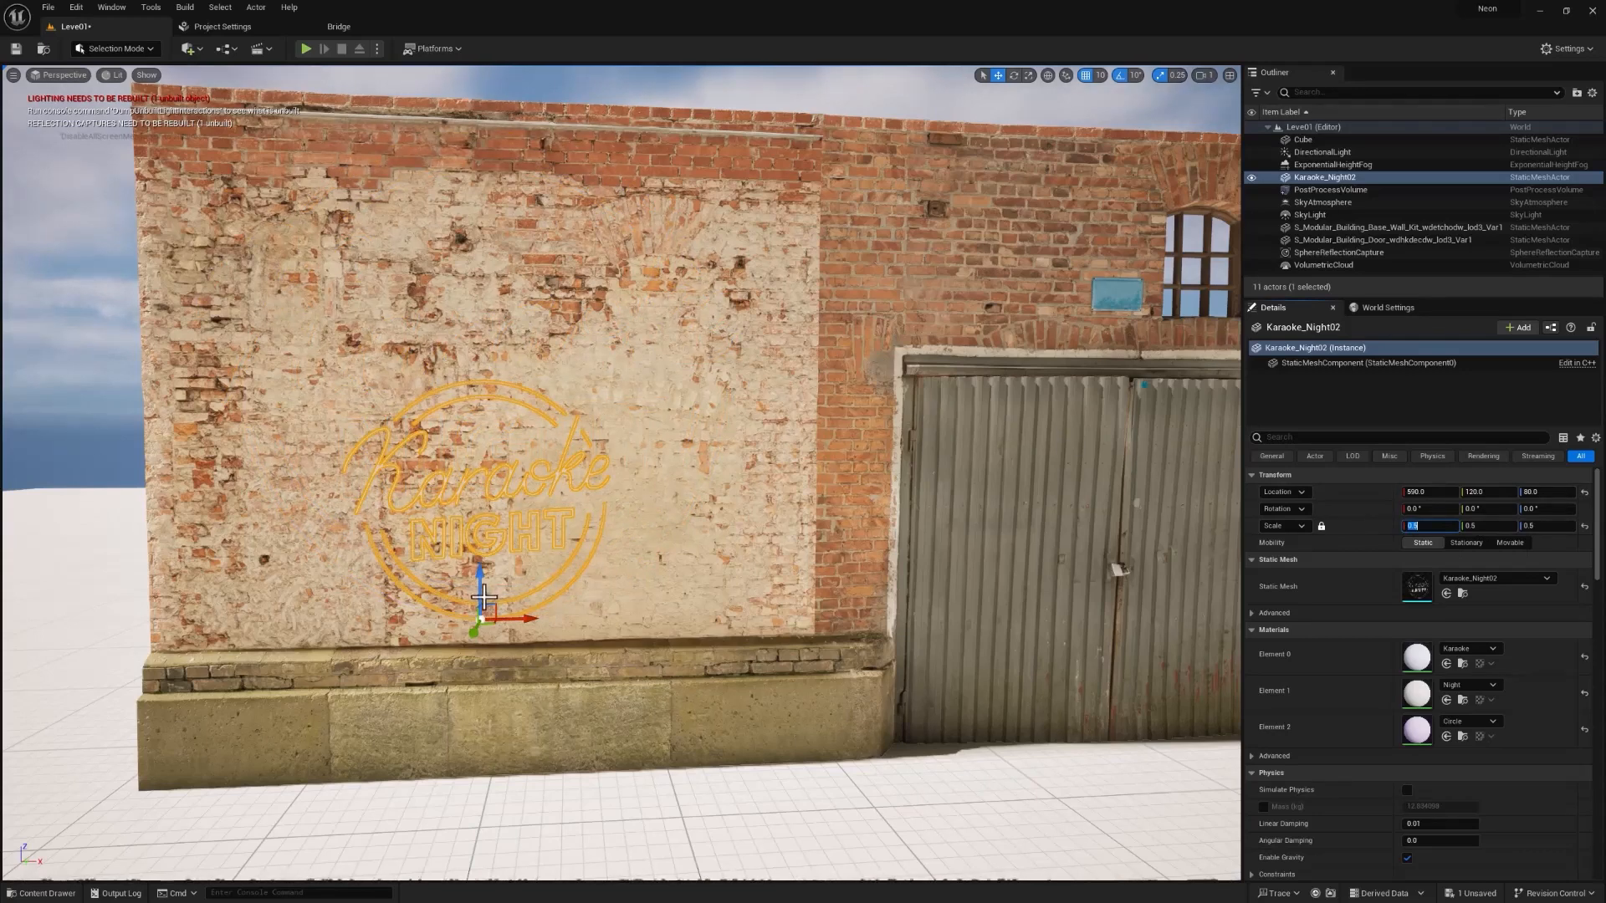
{"action": "left_click_drag", "start_coordinate": [484, 588], "coordinate": [508, 473]}
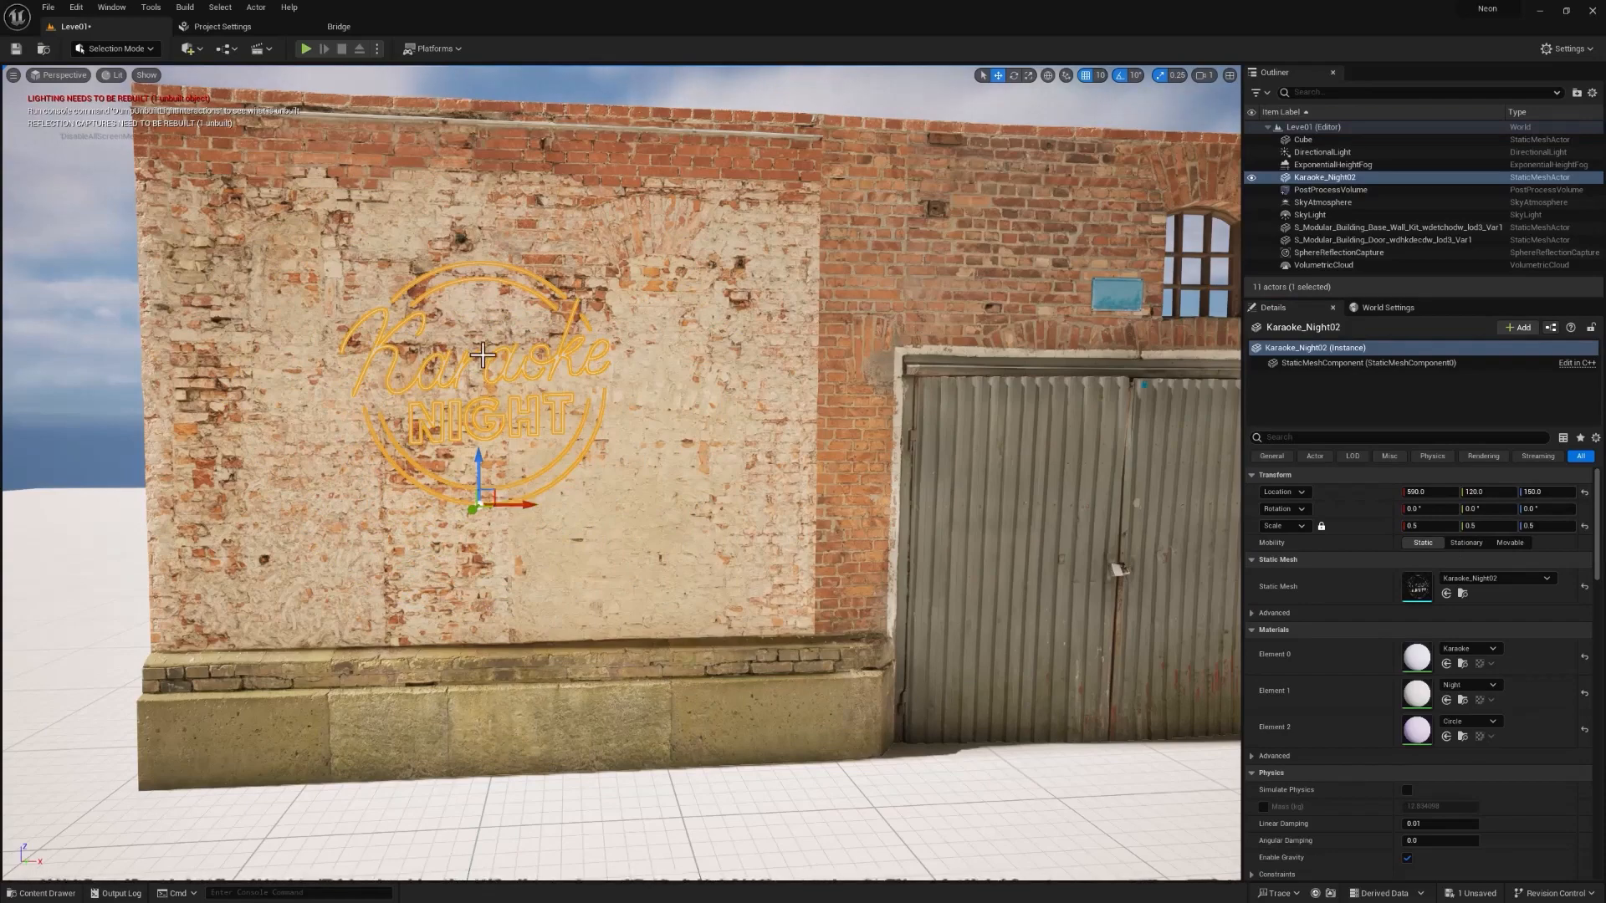
Turn off grid snapping and nudge the sign slightly out from the wall to Y about 120.5
{"action": "key", "text": "f"}
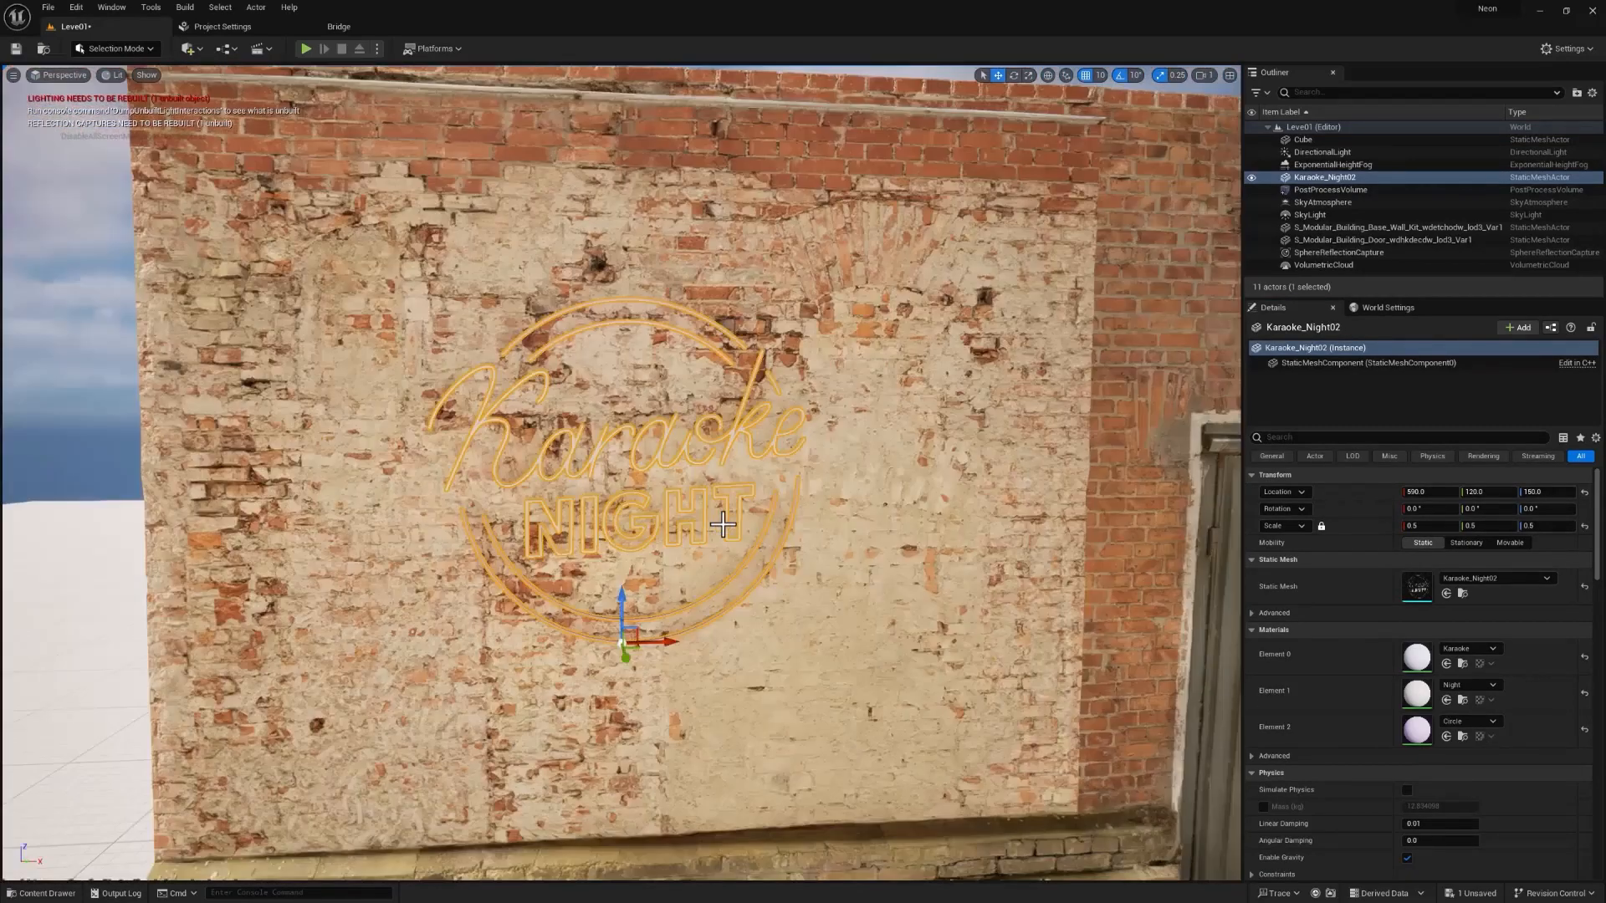
{"action": "key", "text": "f"}
{"action": "left_click_drag", "start_coordinate": [833, 732], "coordinate": [658, 737], "text": "alt"}
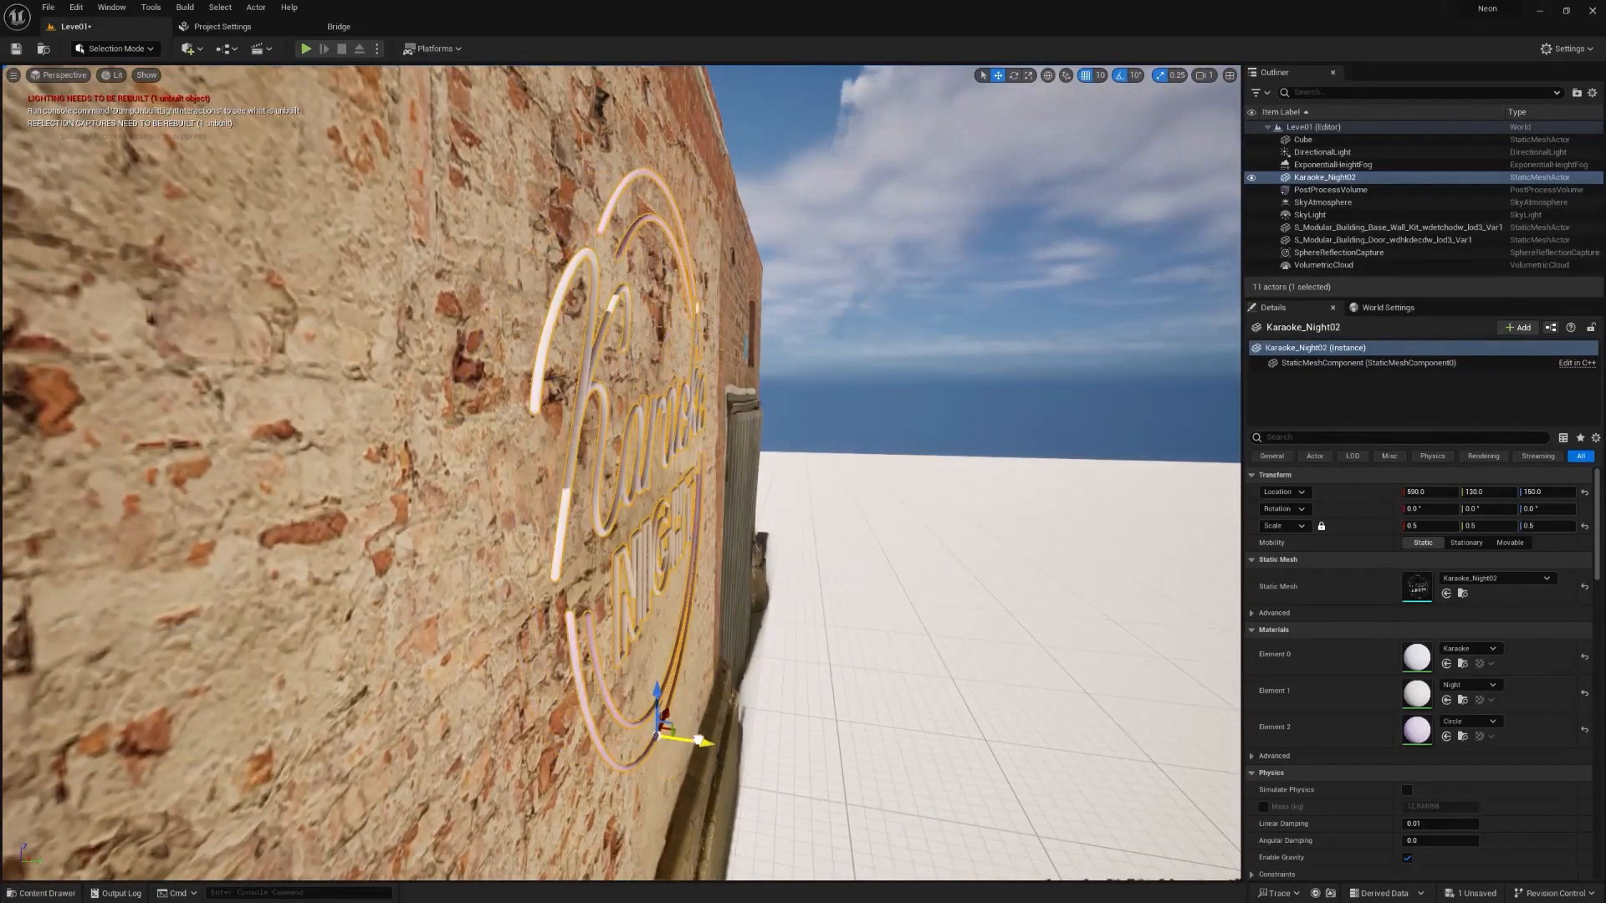
{"action": "left_click_drag", "start_coordinate": [665, 738], "coordinate": [751, 742]}
{"action": "key", "text": "ctrl+z"}
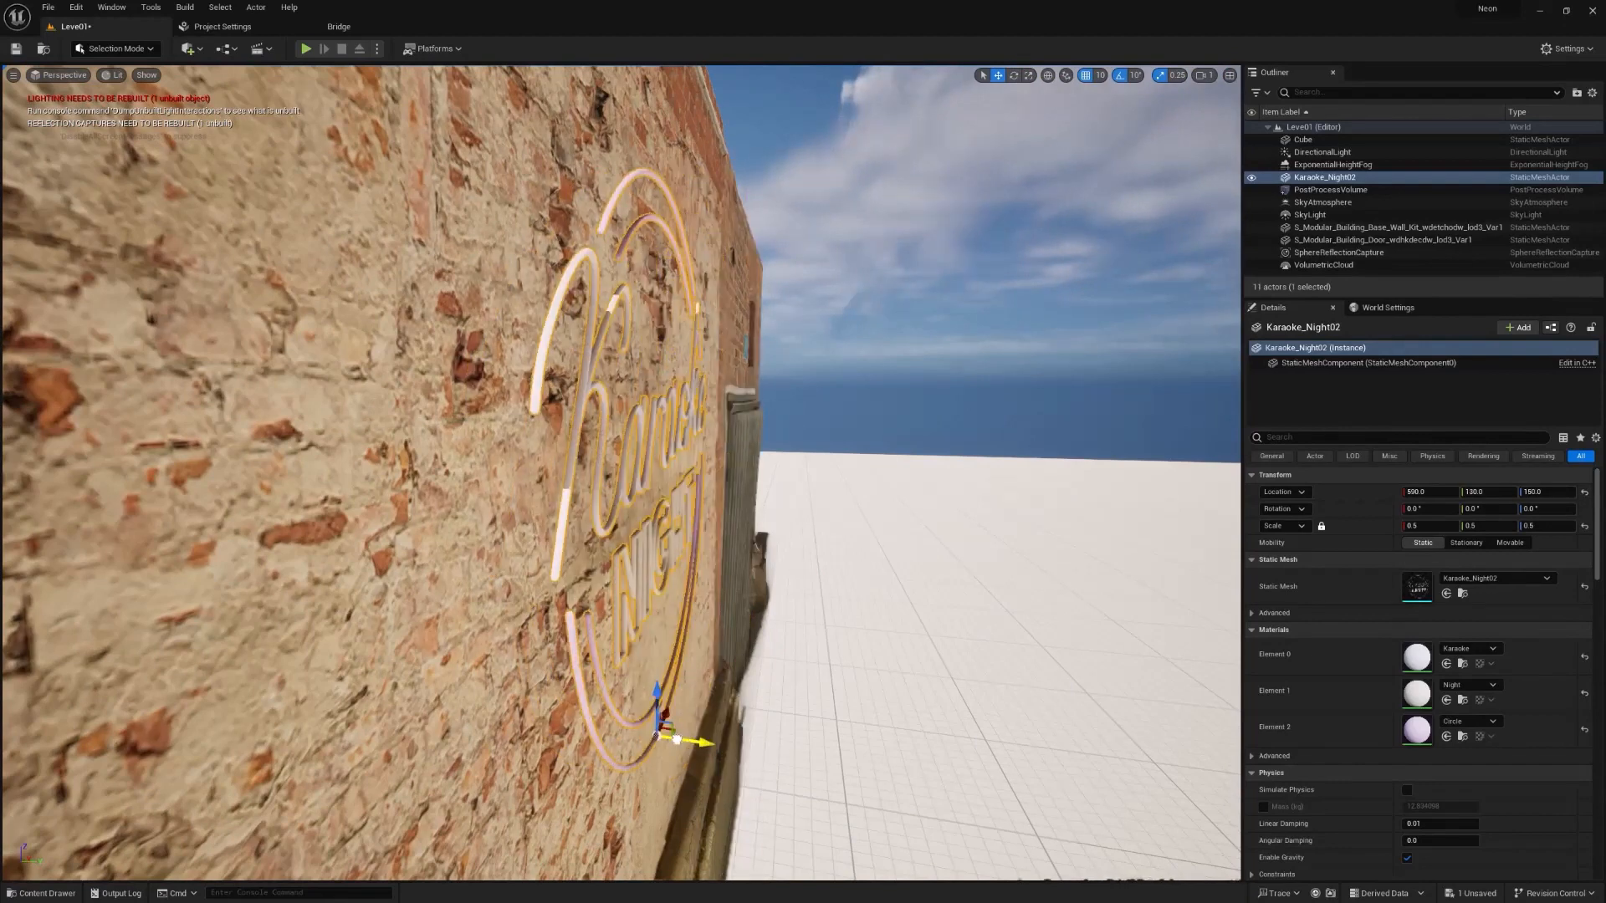
{"action": "left_click", "coordinate": [1086, 73]}
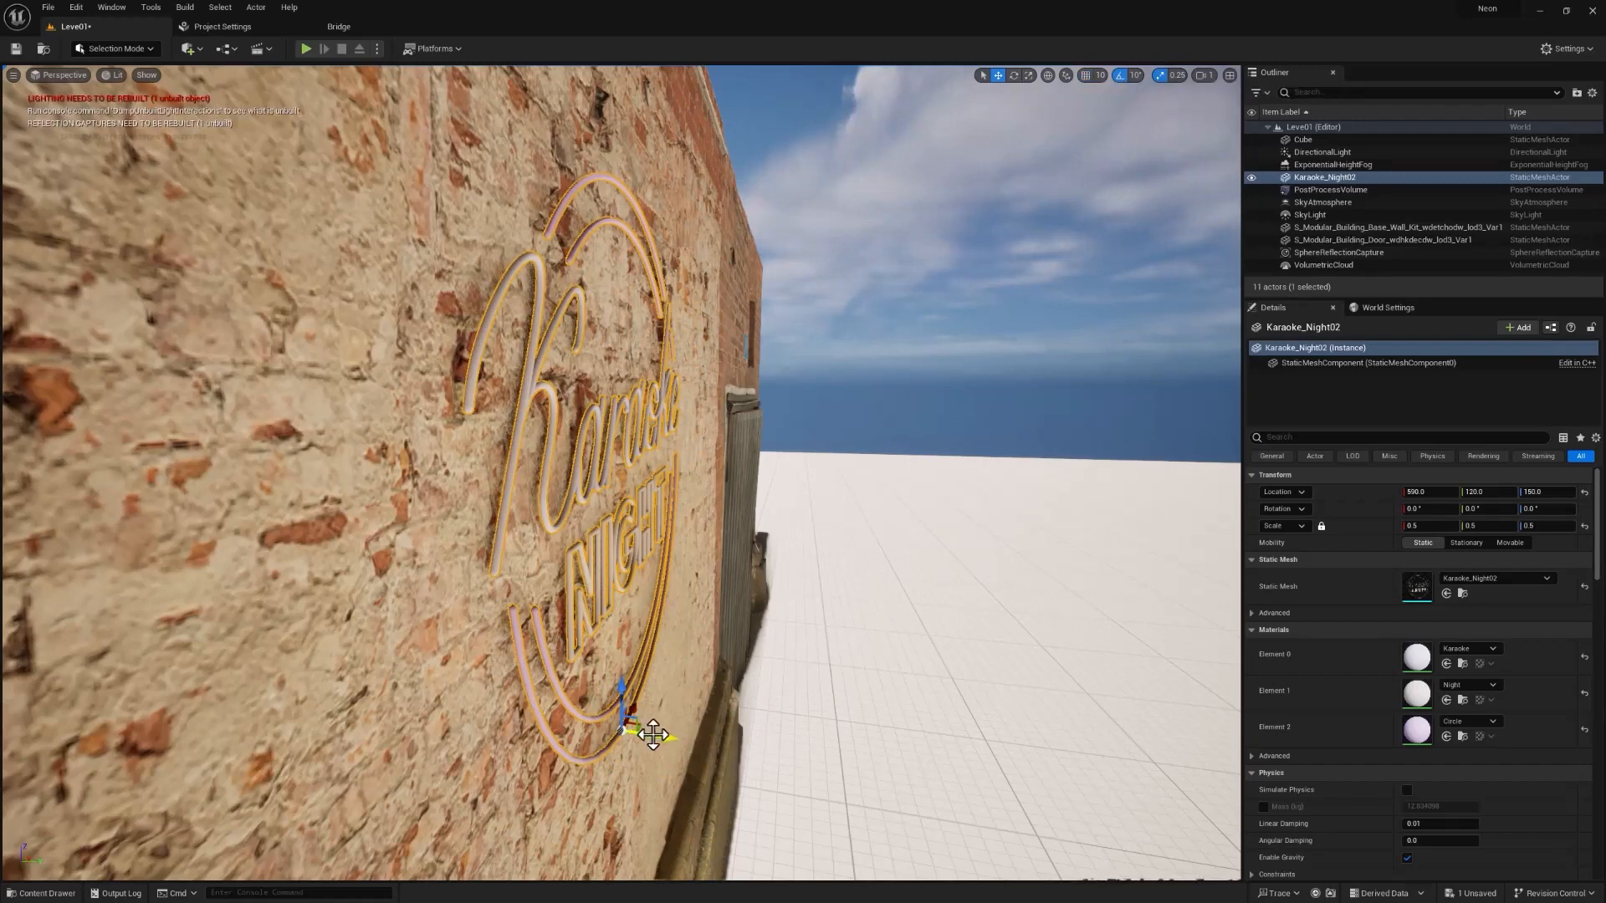
{"action": "left_click_drag", "start_coordinate": [653, 735], "coordinate": [655, 735]}
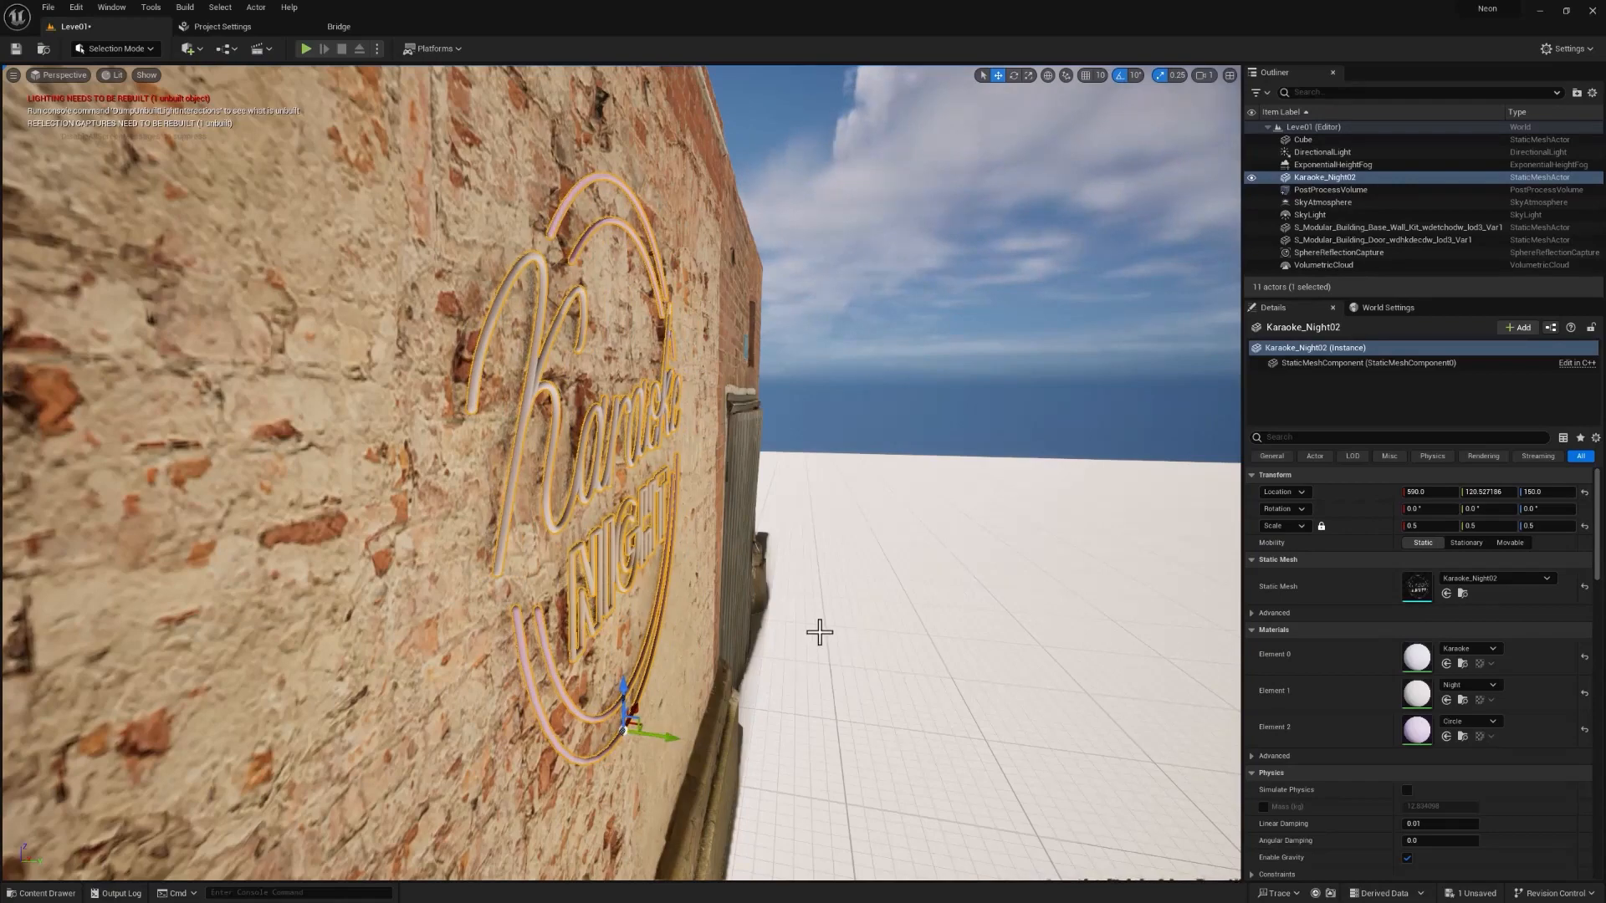
{"action": "right_click_drag", "start_coordinate": [820, 631], "coordinate": [694, 636]}
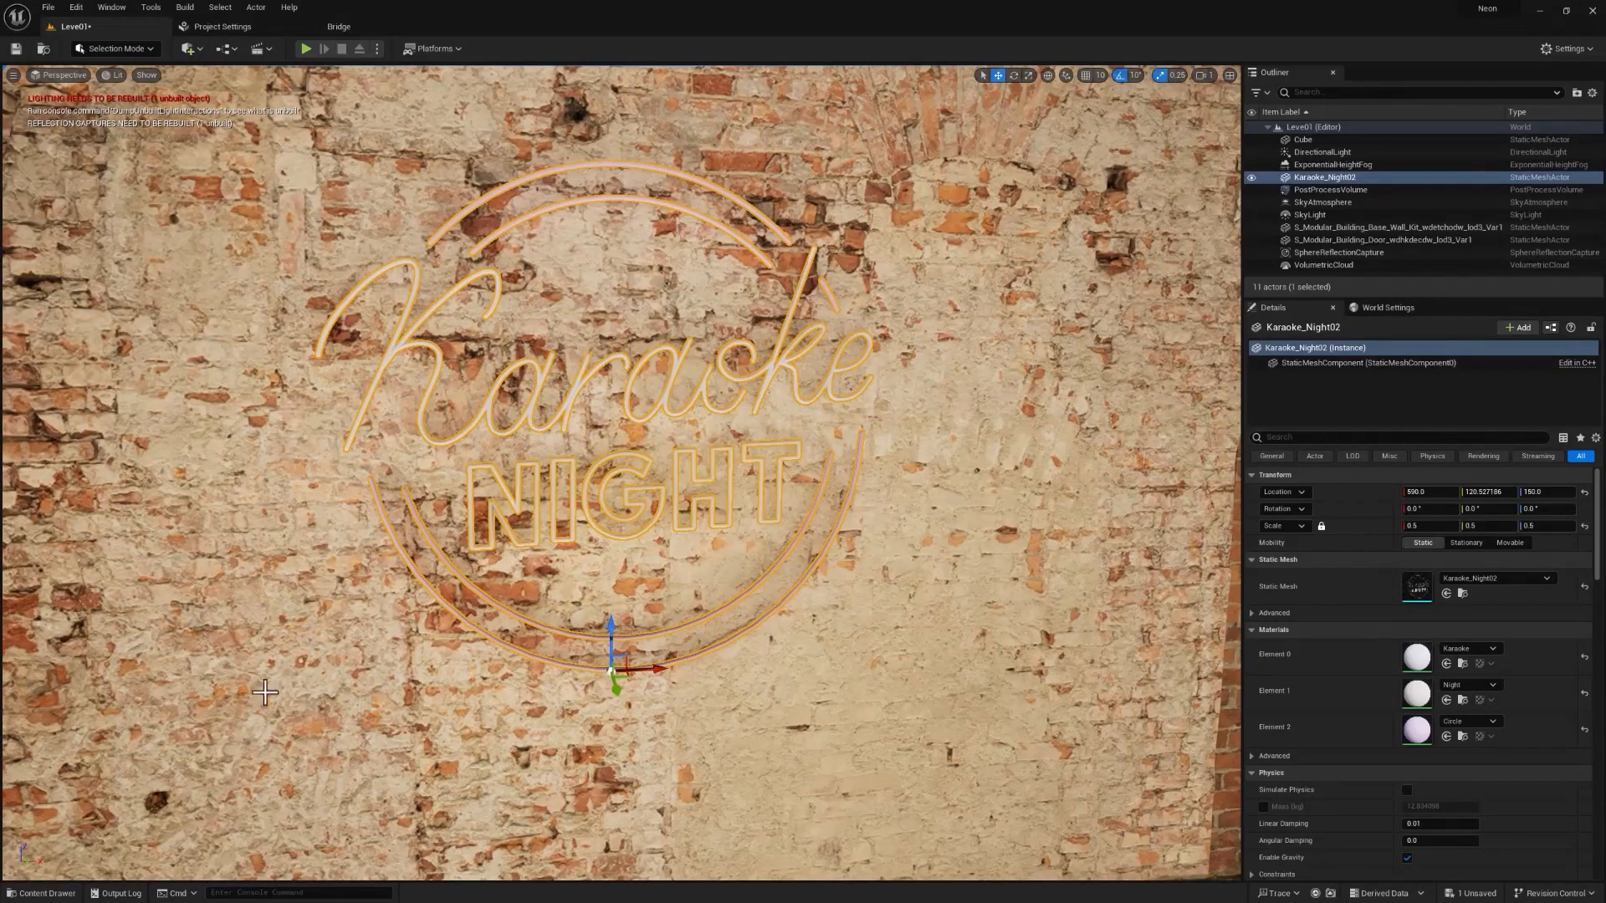
Open the Circle material for editing and dock its editor alongside the level in the main window
{"action": "left_click", "coordinate": [42, 893]}
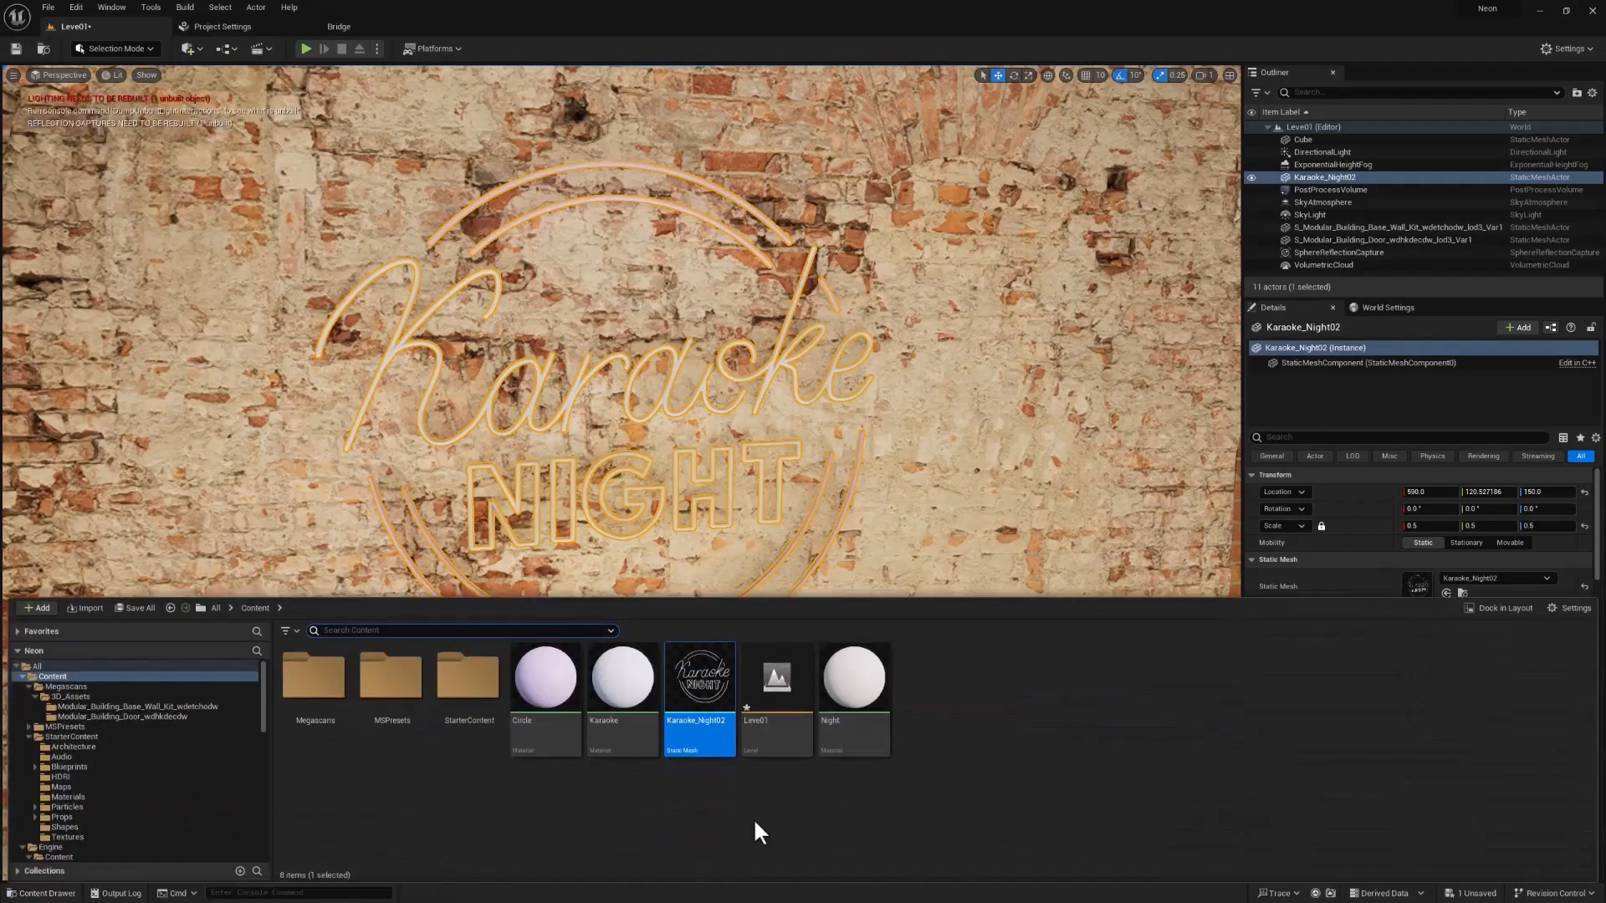
{"action": "double_click", "coordinate": [556, 691]}
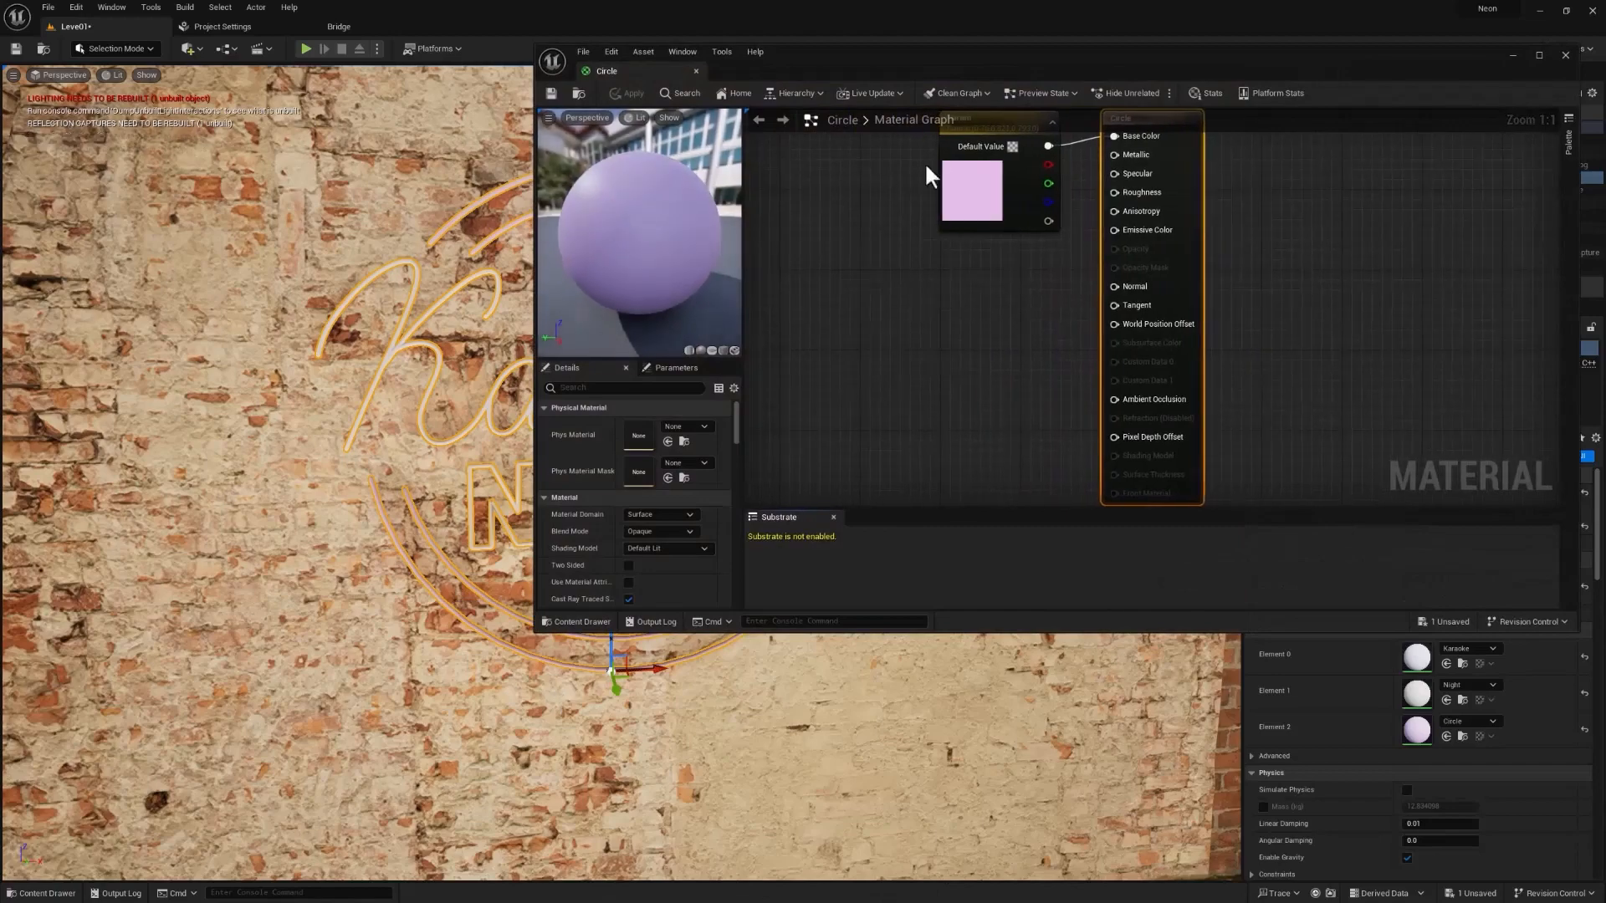
{"action": "left_click_drag", "start_coordinate": [1008, 54], "coordinate": [885, 172]}
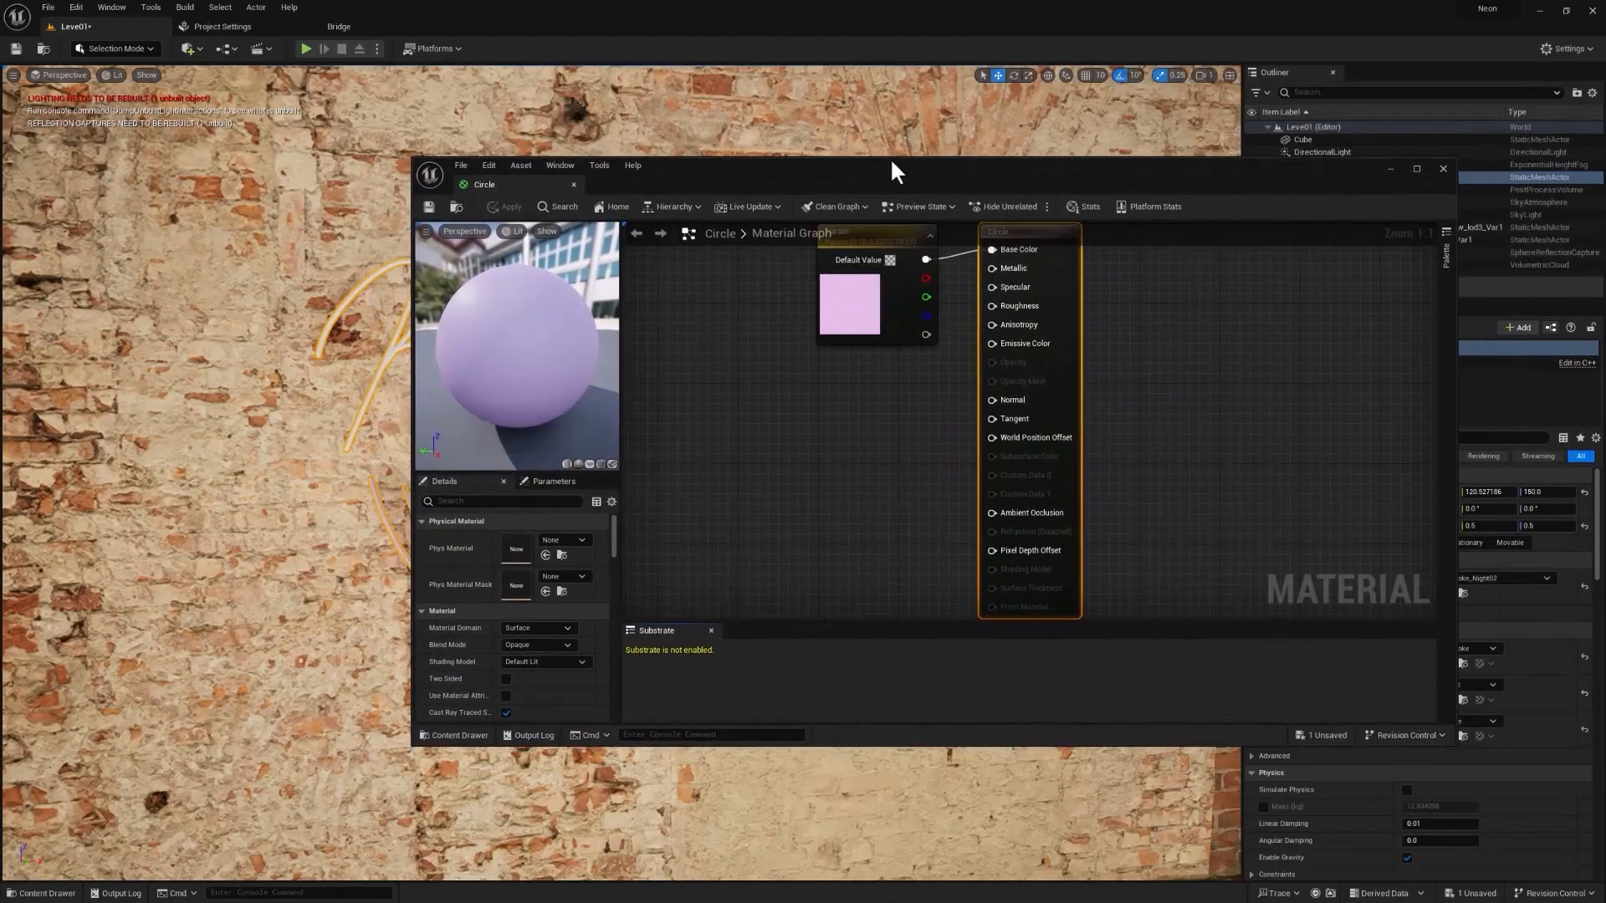
{"action": "left_click_drag", "start_coordinate": [505, 190], "coordinate": [497, 32]}
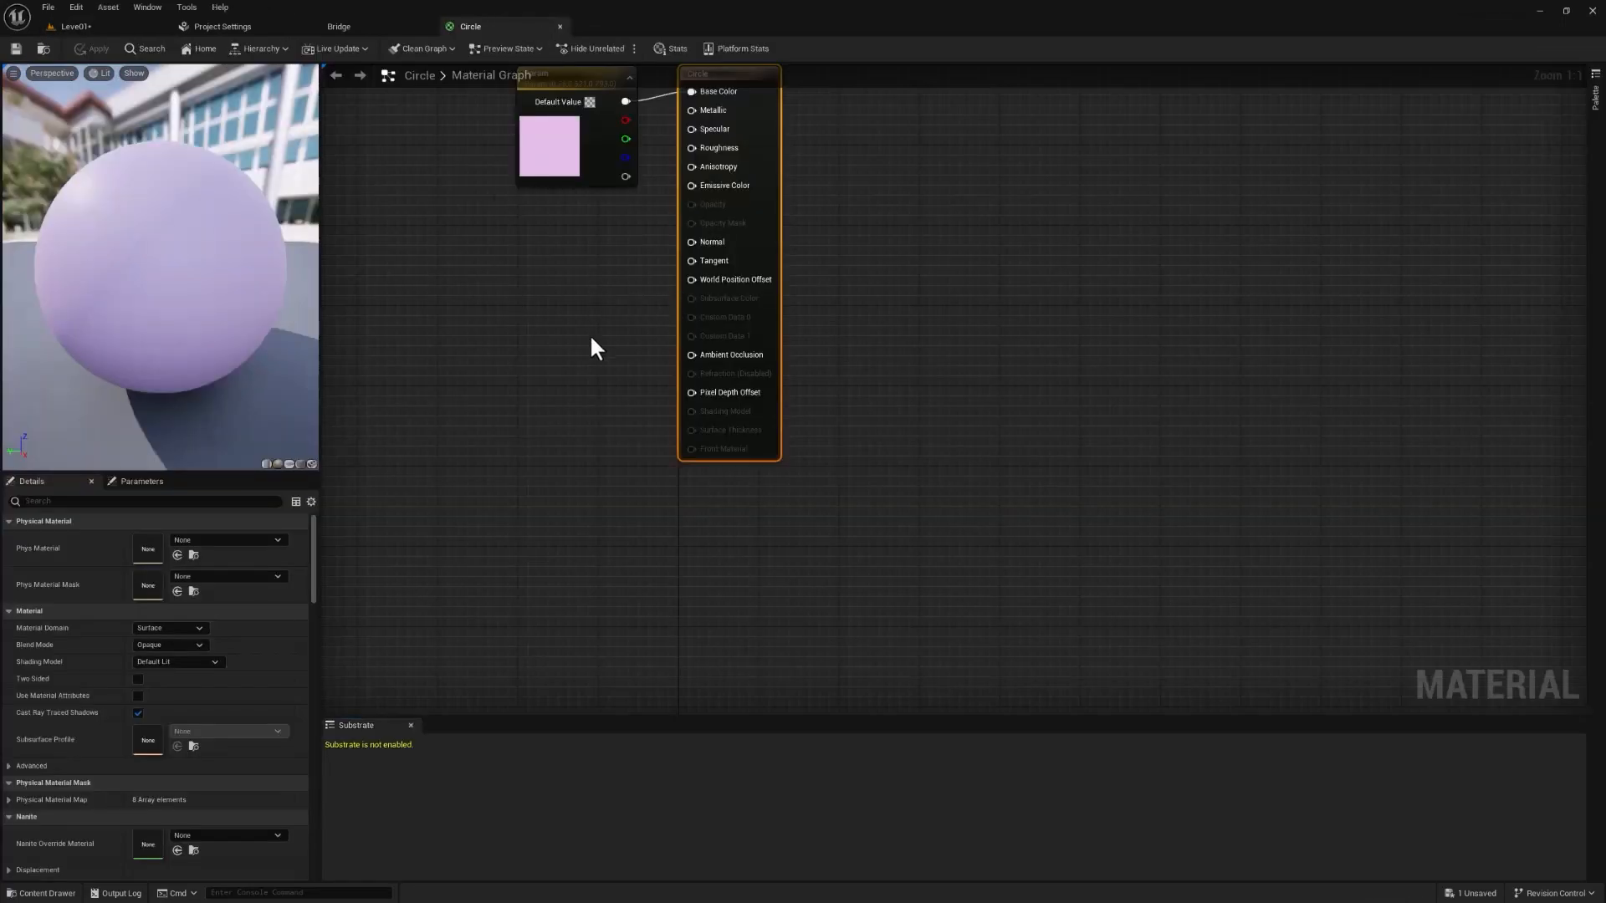
Move the Param color node and the Circle output node apart to make room in the material graph
{"action": "right_click_drag", "start_coordinate": [591, 323], "coordinate": [737, 403]}
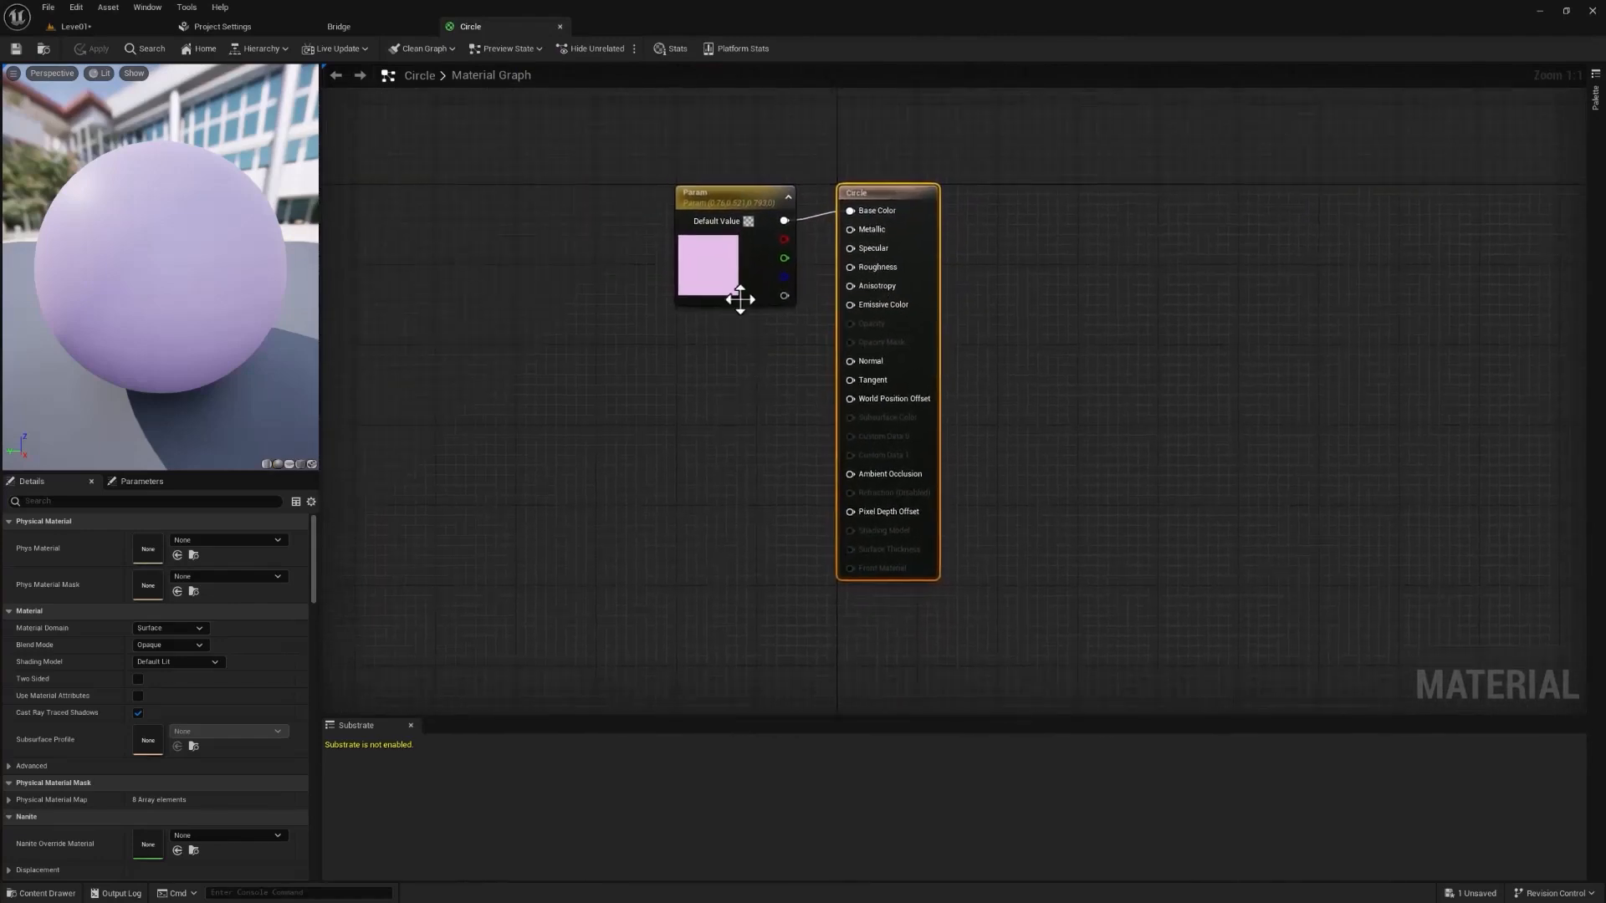
{"action": "left_click_drag", "start_coordinate": [740, 298], "coordinate": [662, 248]}
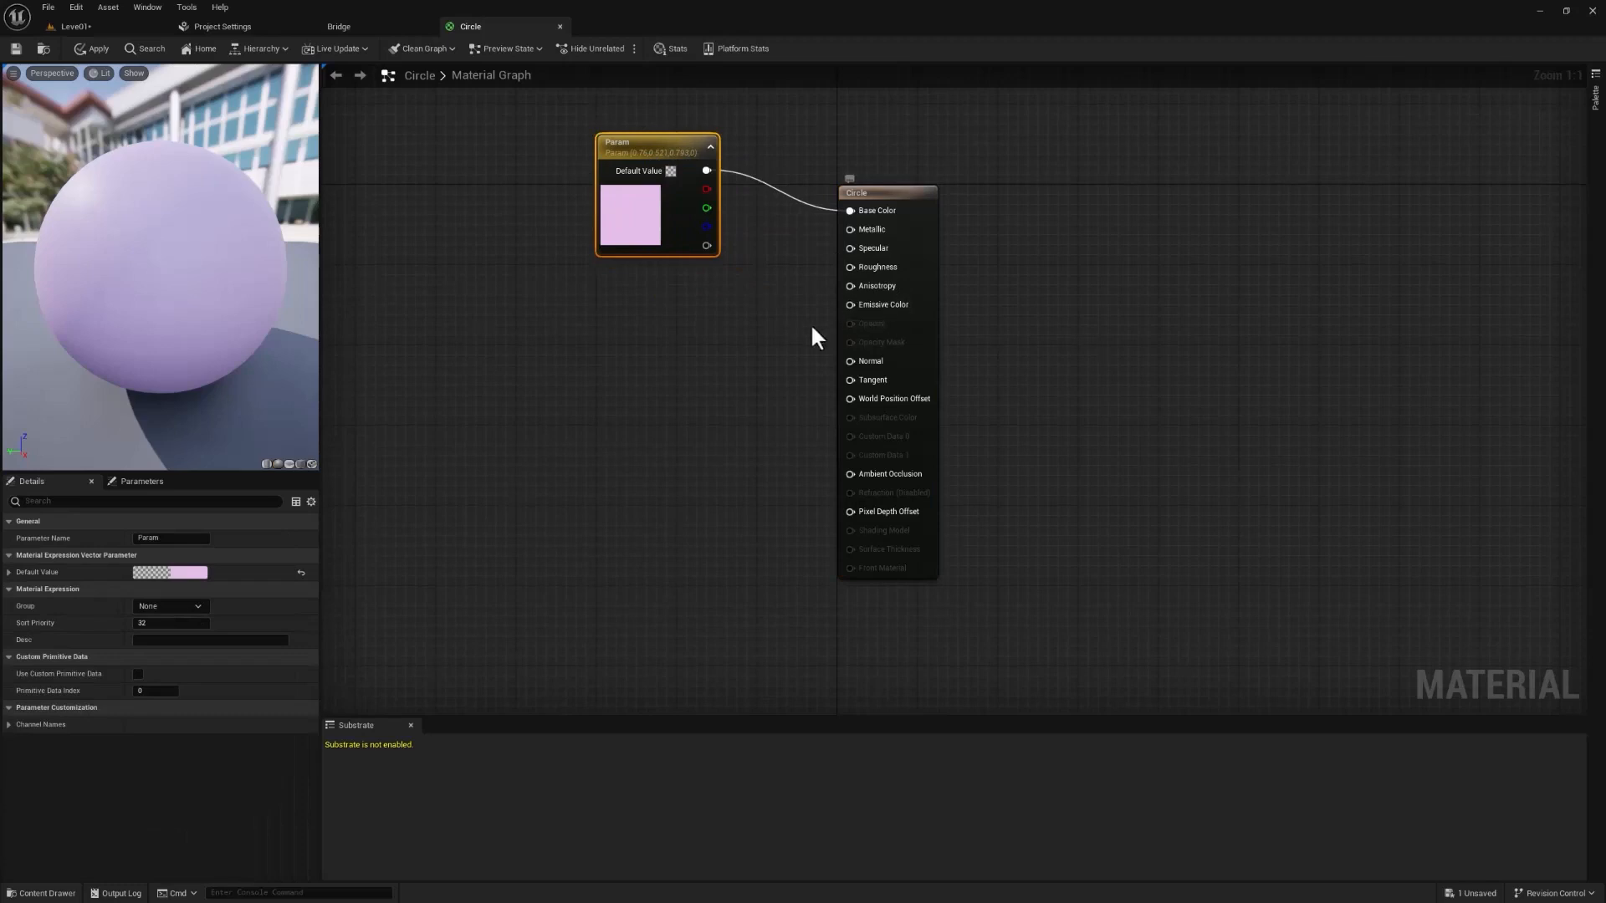
{"action": "right_click_drag", "start_coordinate": [811, 326], "coordinate": [878, 358]}
{"action": "left_click_drag", "start_coordinate": [730, 173], "coordinate": [700, 165]}
{"action": "key", "text": "F2"}
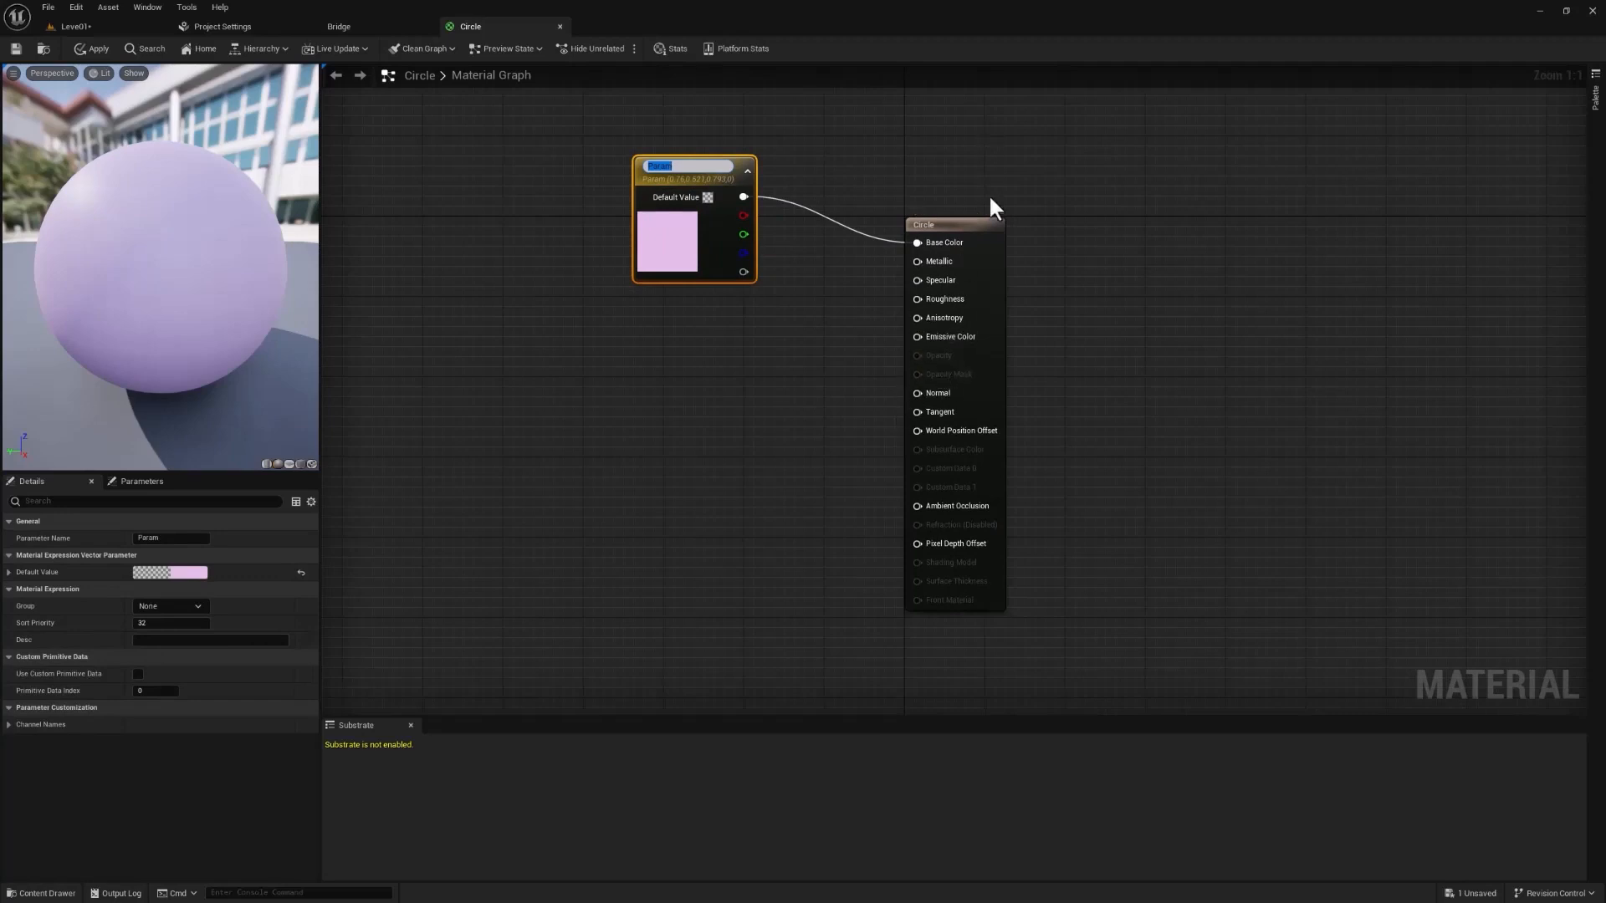
{"action": "left_click_drag", "start_coordinate": [929, 222], "coordinate": [950, 224]}
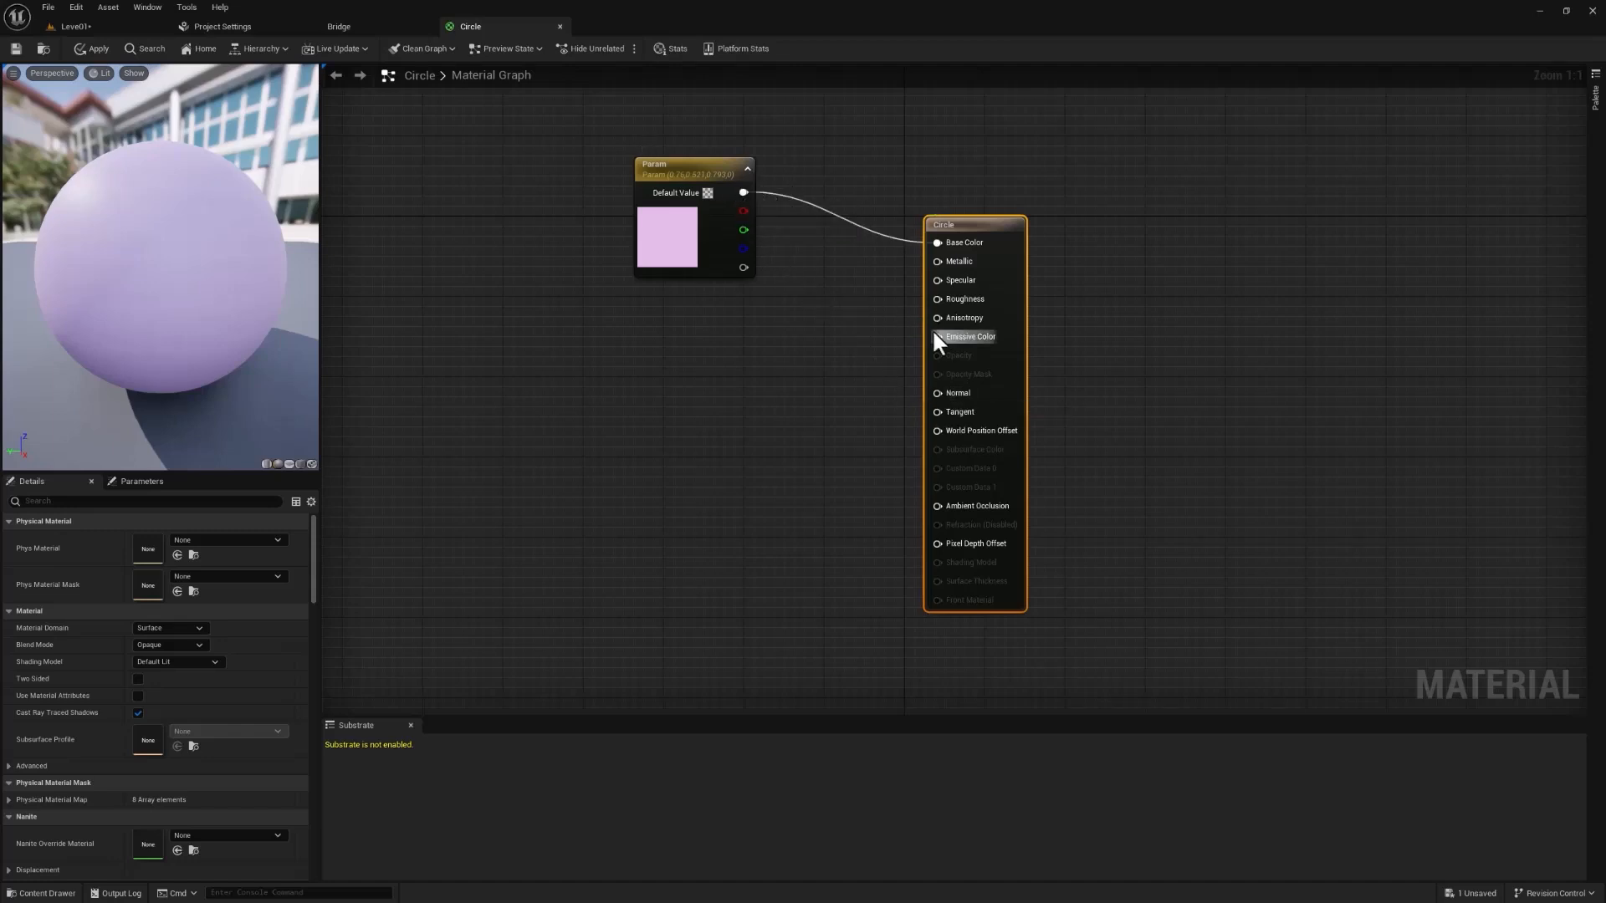
{"action": "left_click_drag", "start_coordinate": [990, 232], "coordinate": [1010, 233]}
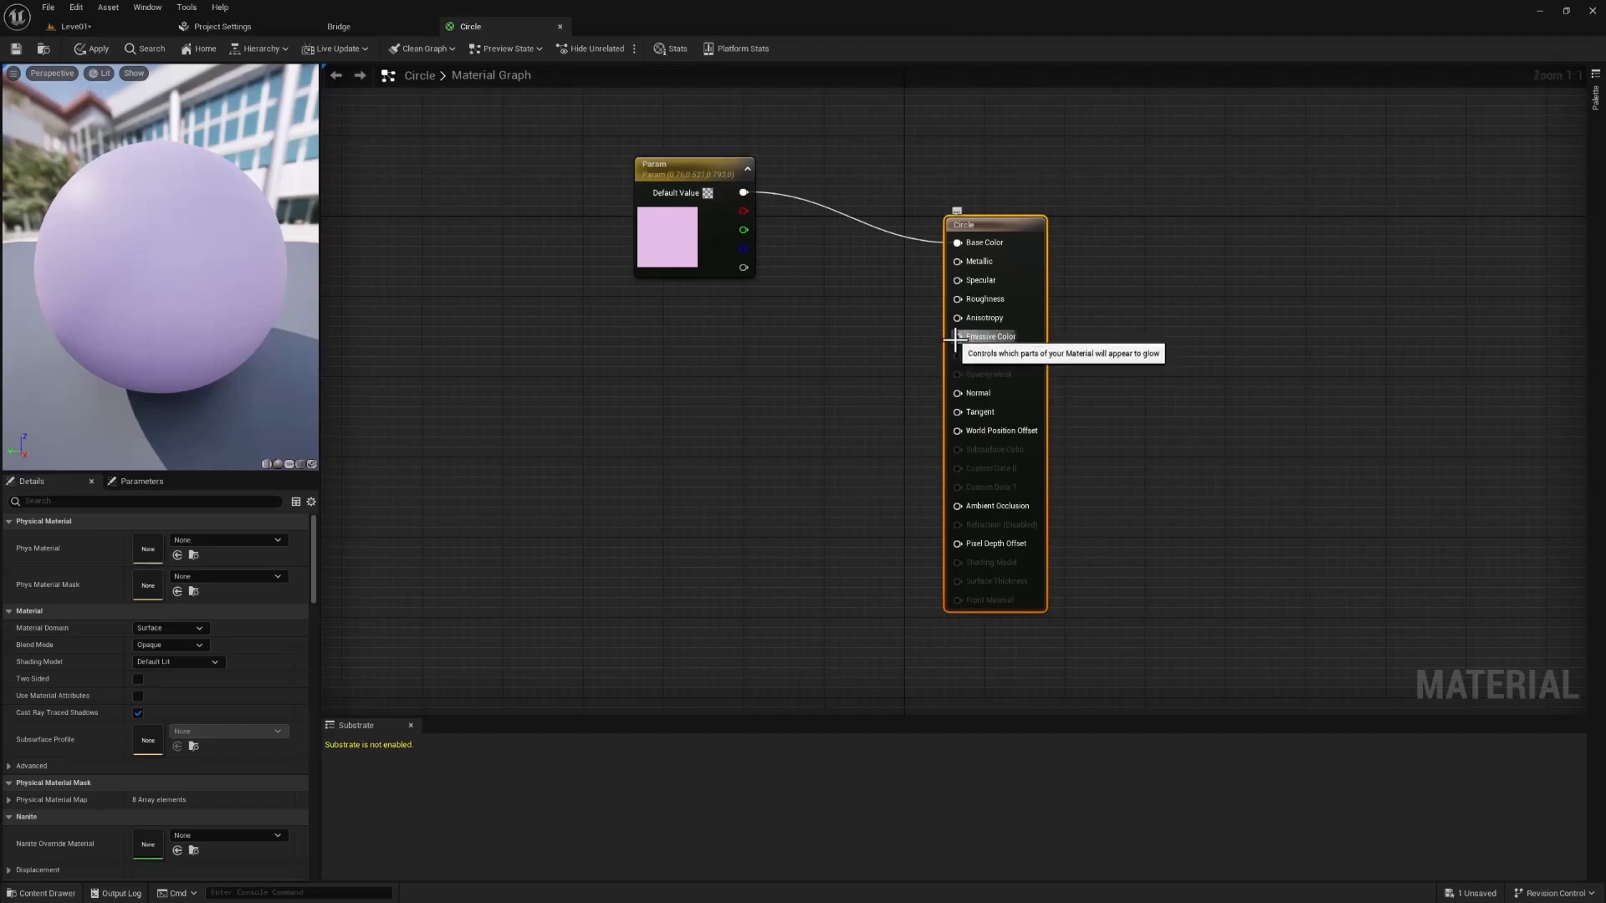
Add a Multiply node connected to the Emissive Color input of the Circle material
{"action": "left_click_drag", "start_coordinate": [955, 338], "coordinate": [784, 399]}
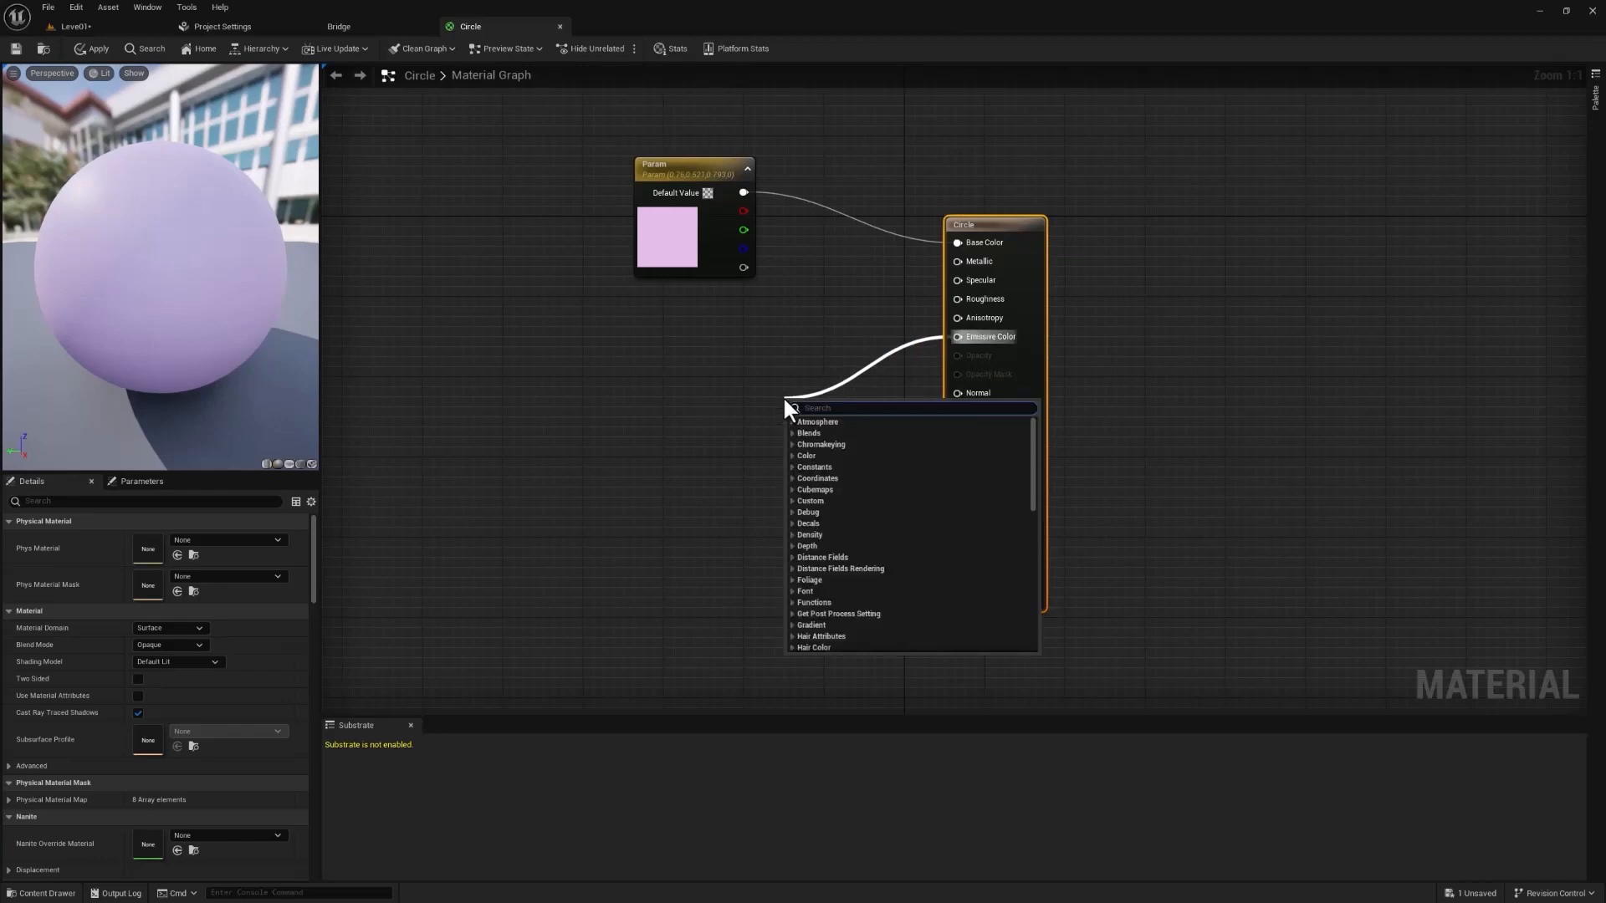
{"action": "type", "text": "mu"}
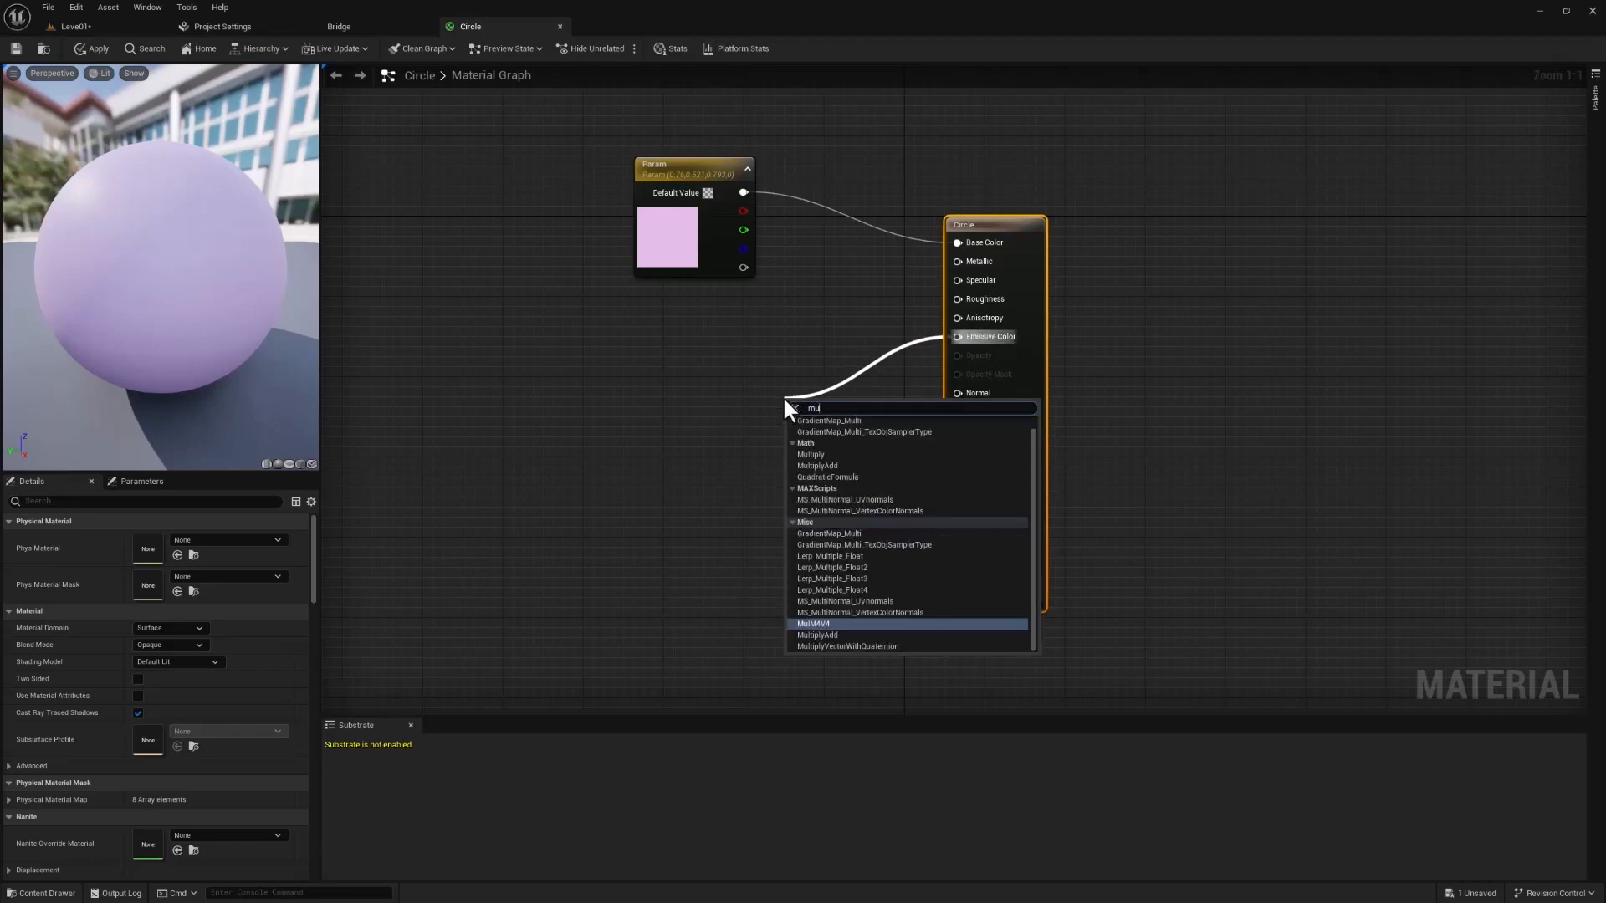
{"action": "type", "text": "lti"}
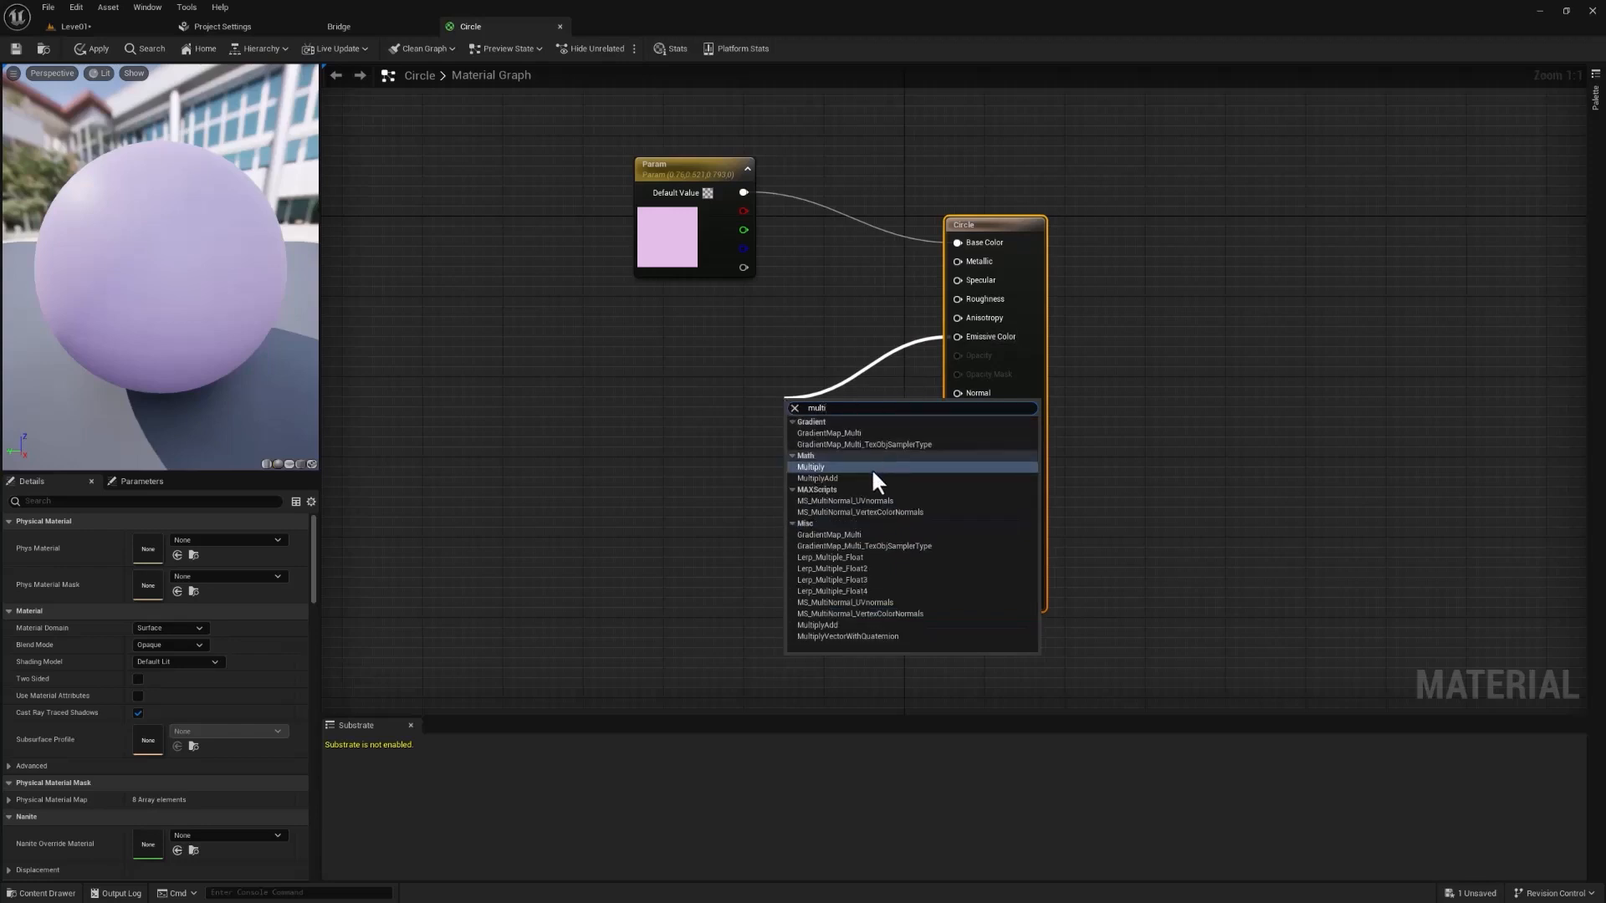
{"action": "left_click", "coordinate": [872, 467]}
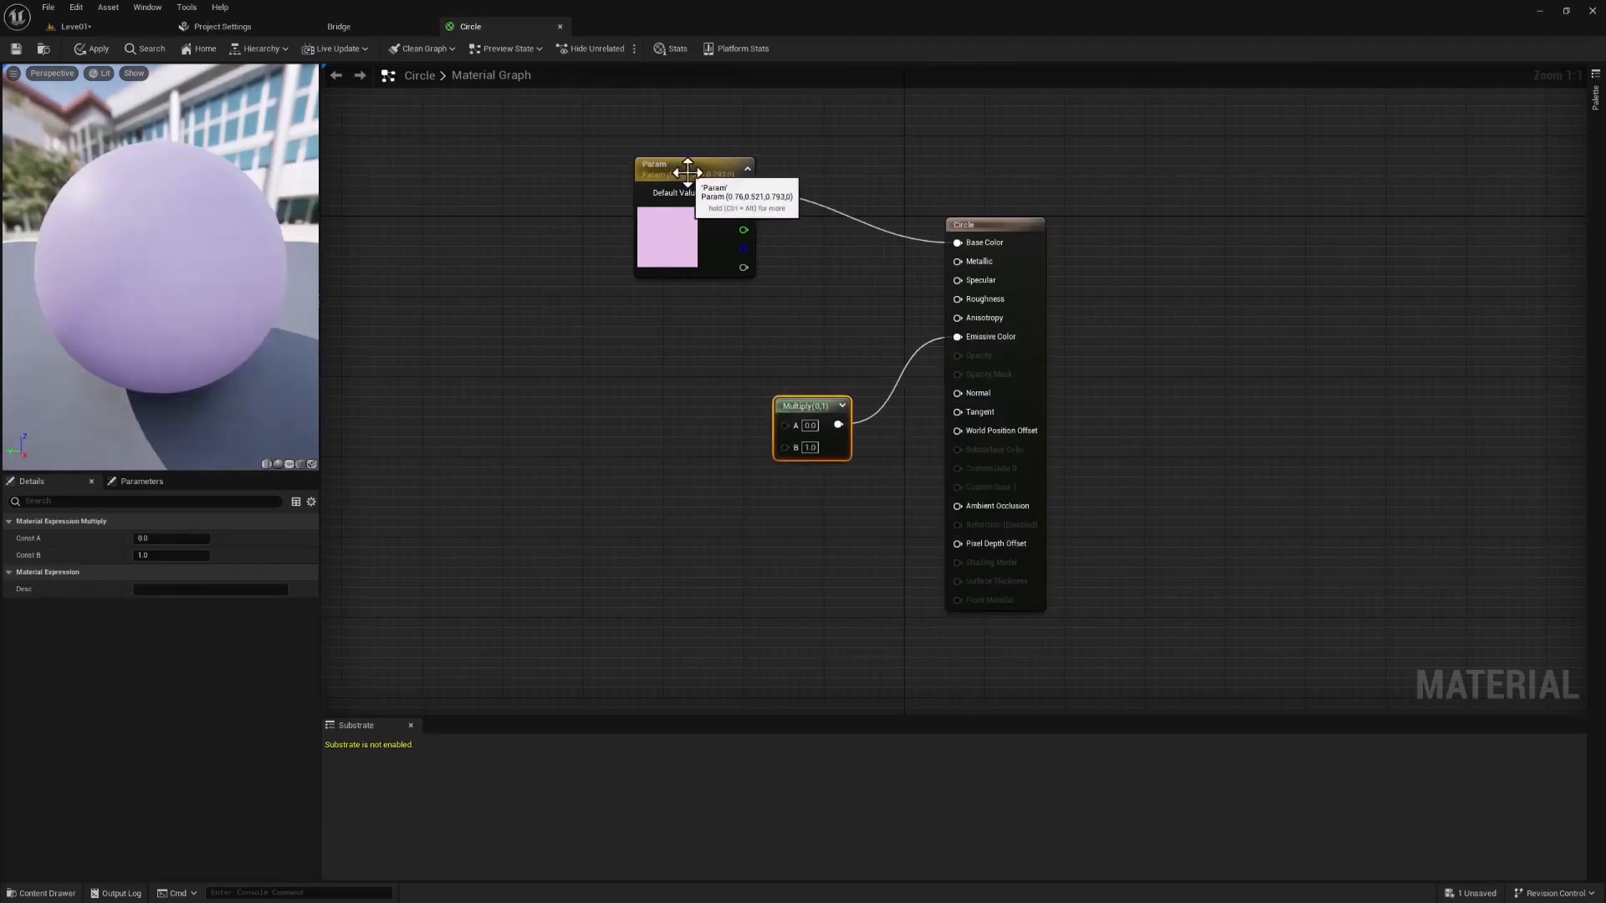
Disconnect the Param color from Base Color and connect it to input A of the Multiply node
{"action": "left_click_drag", "start_coordinate": [688, 172], "coordinate": [633, 181]}
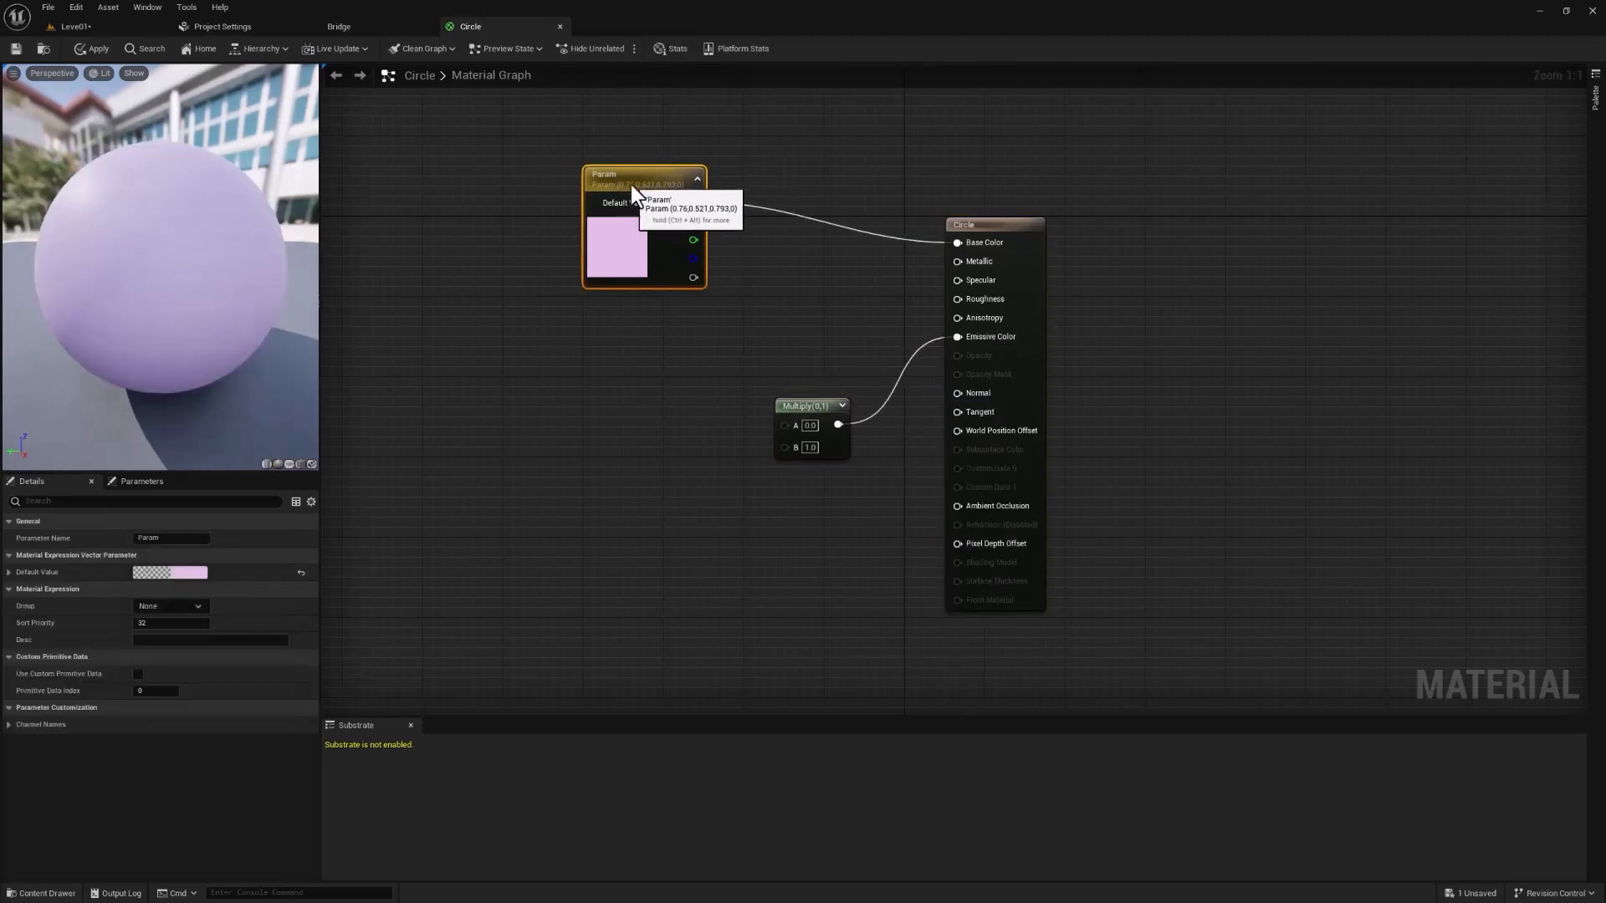
{"action": "left_click", "coordinate": [851, 227], "text": "alt"}
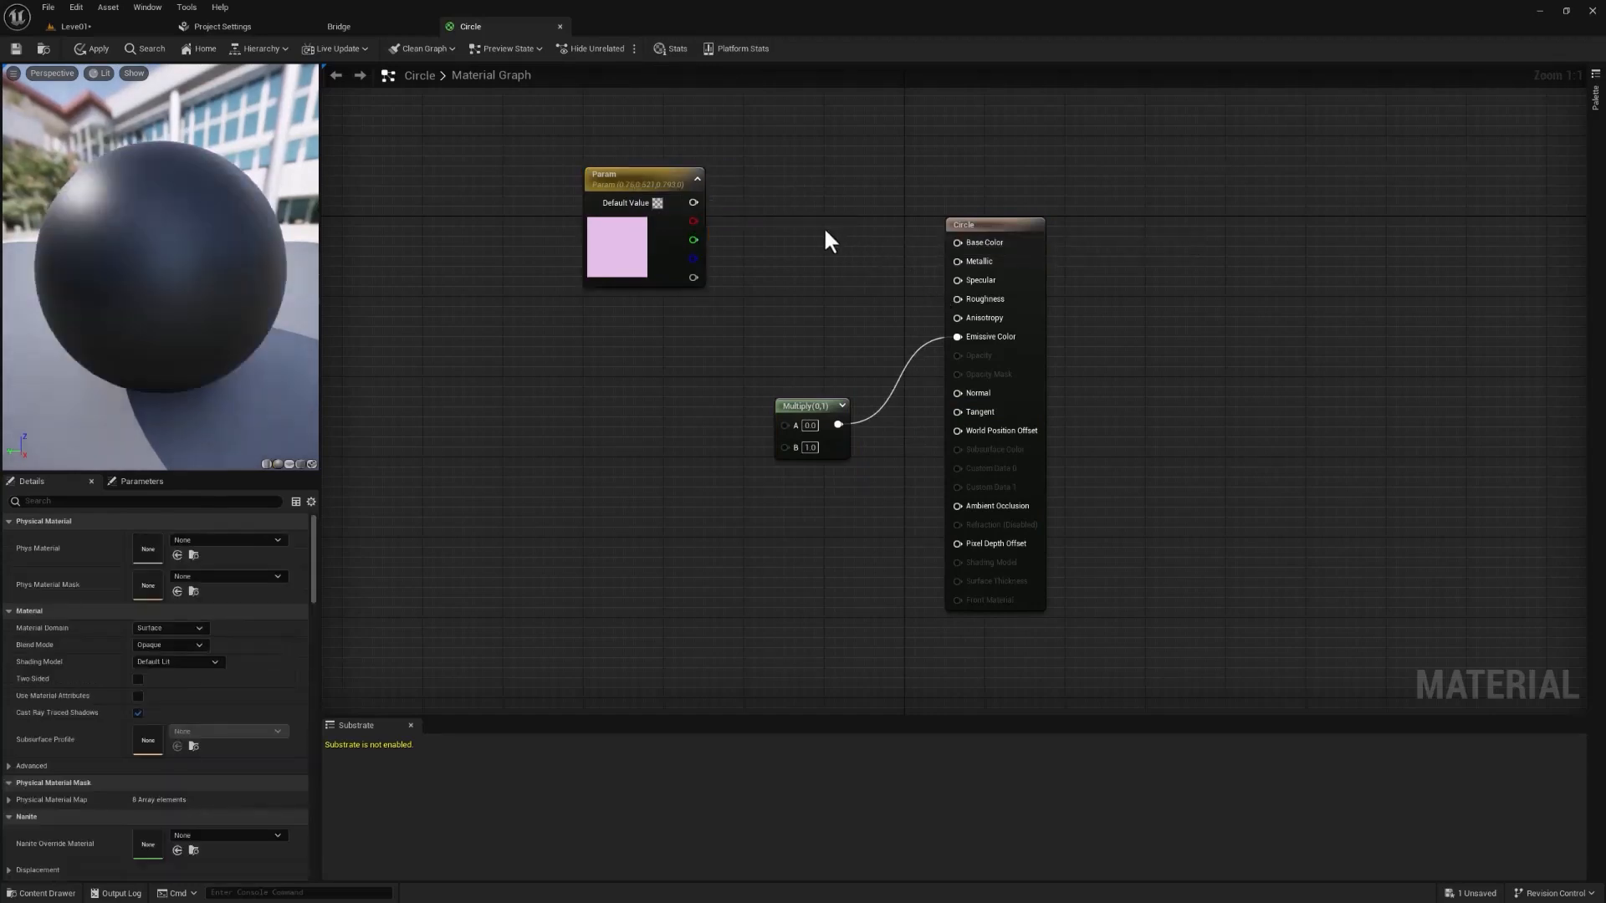
{"action": "left_click_drag", "start_coordinate": [649, 201], "coordinate": [831, 411]}
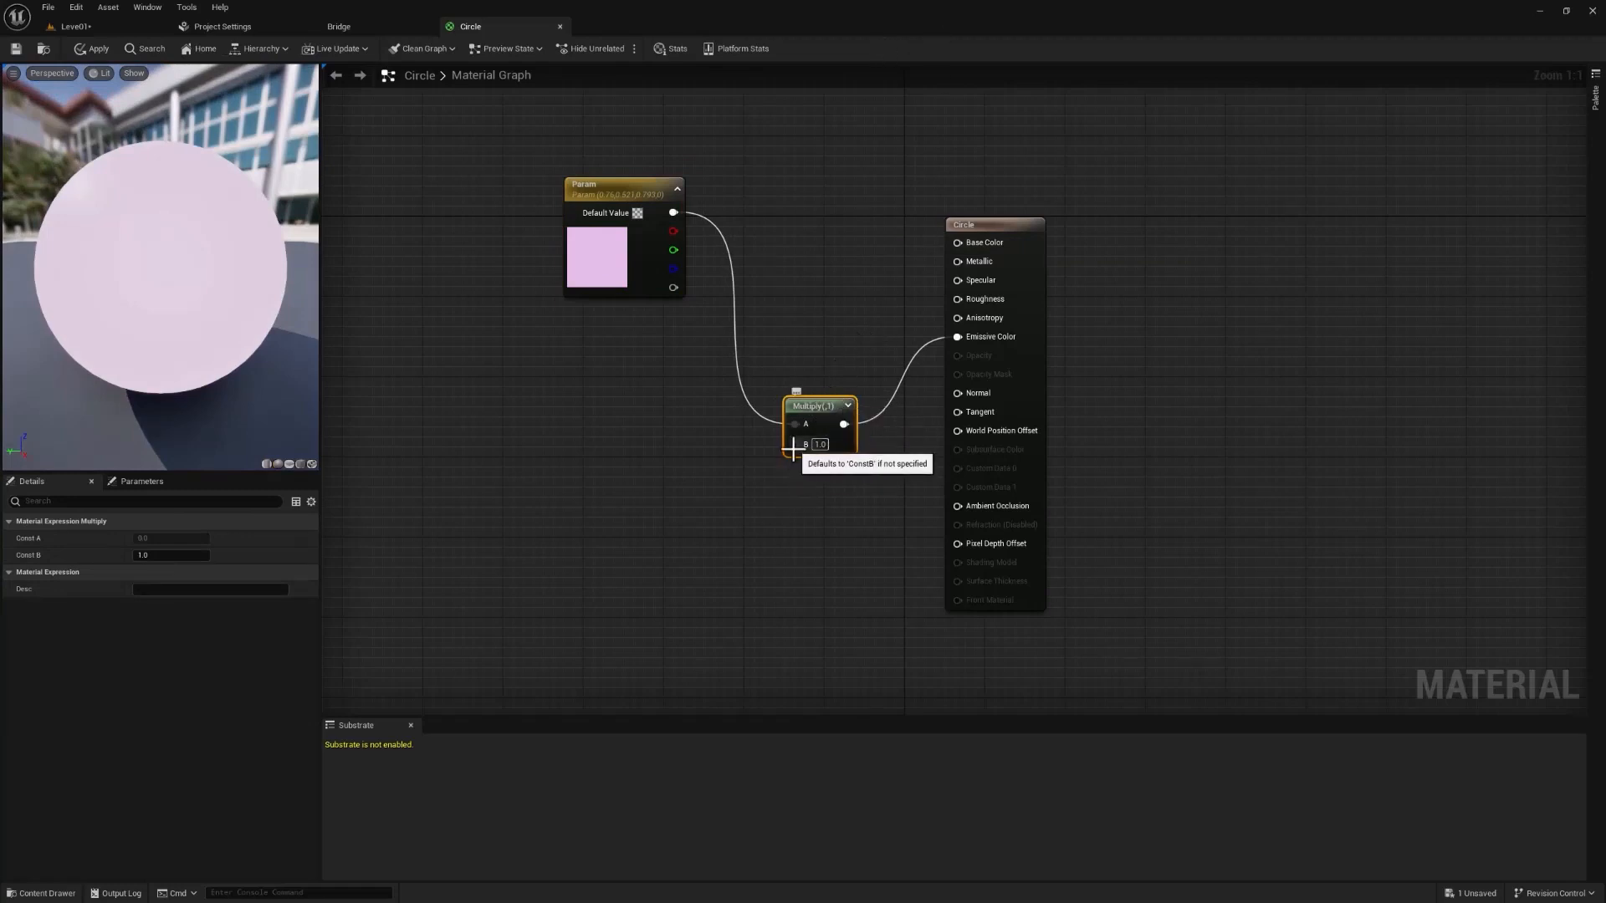
Add a Constant node connected to input B of the Multiply node and place it below the Param color node
{"action": "left_click_drag", "start_coordinate": [795, 444], "coordinate": [645, 526]}
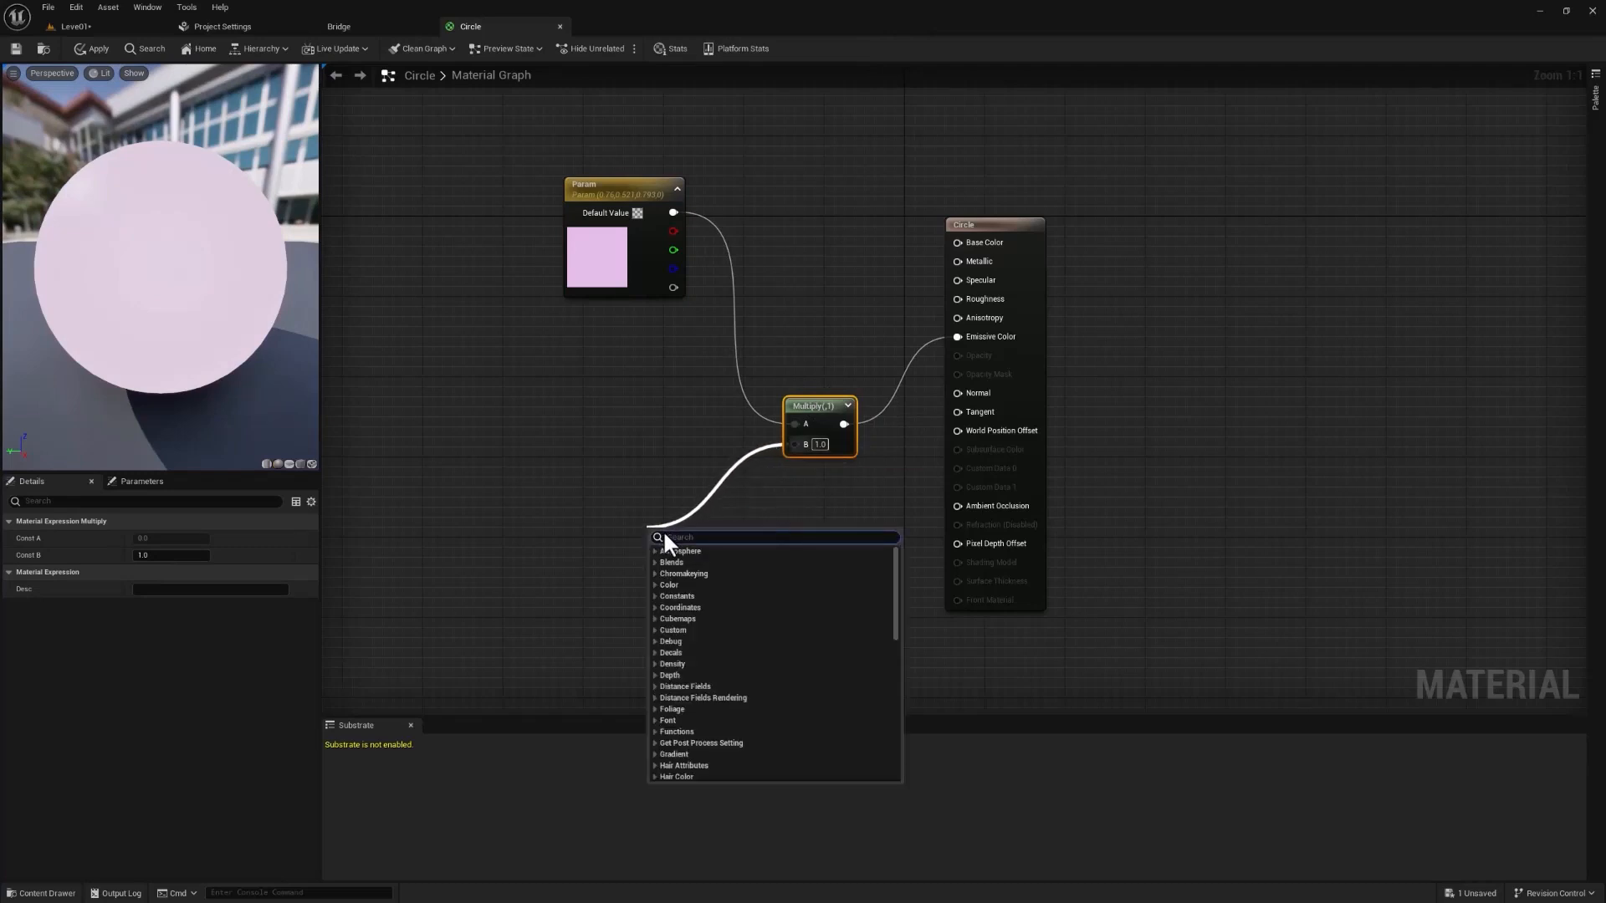
{"action": "type", "text": "const"}
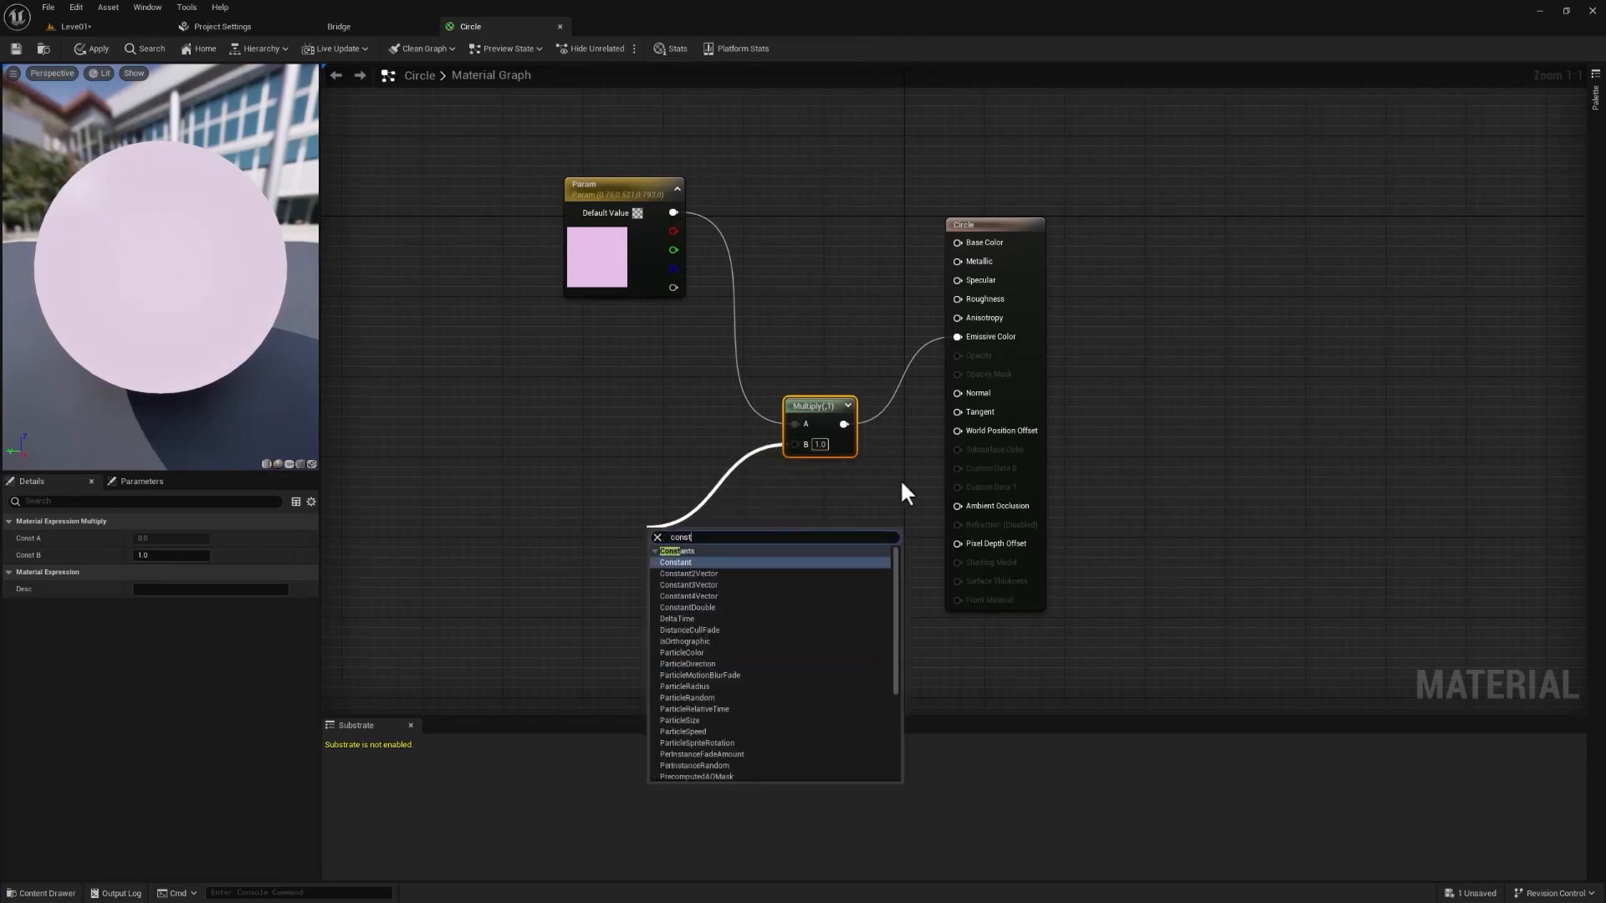
{"action": "left_click", "coordinate": [694, 562]}
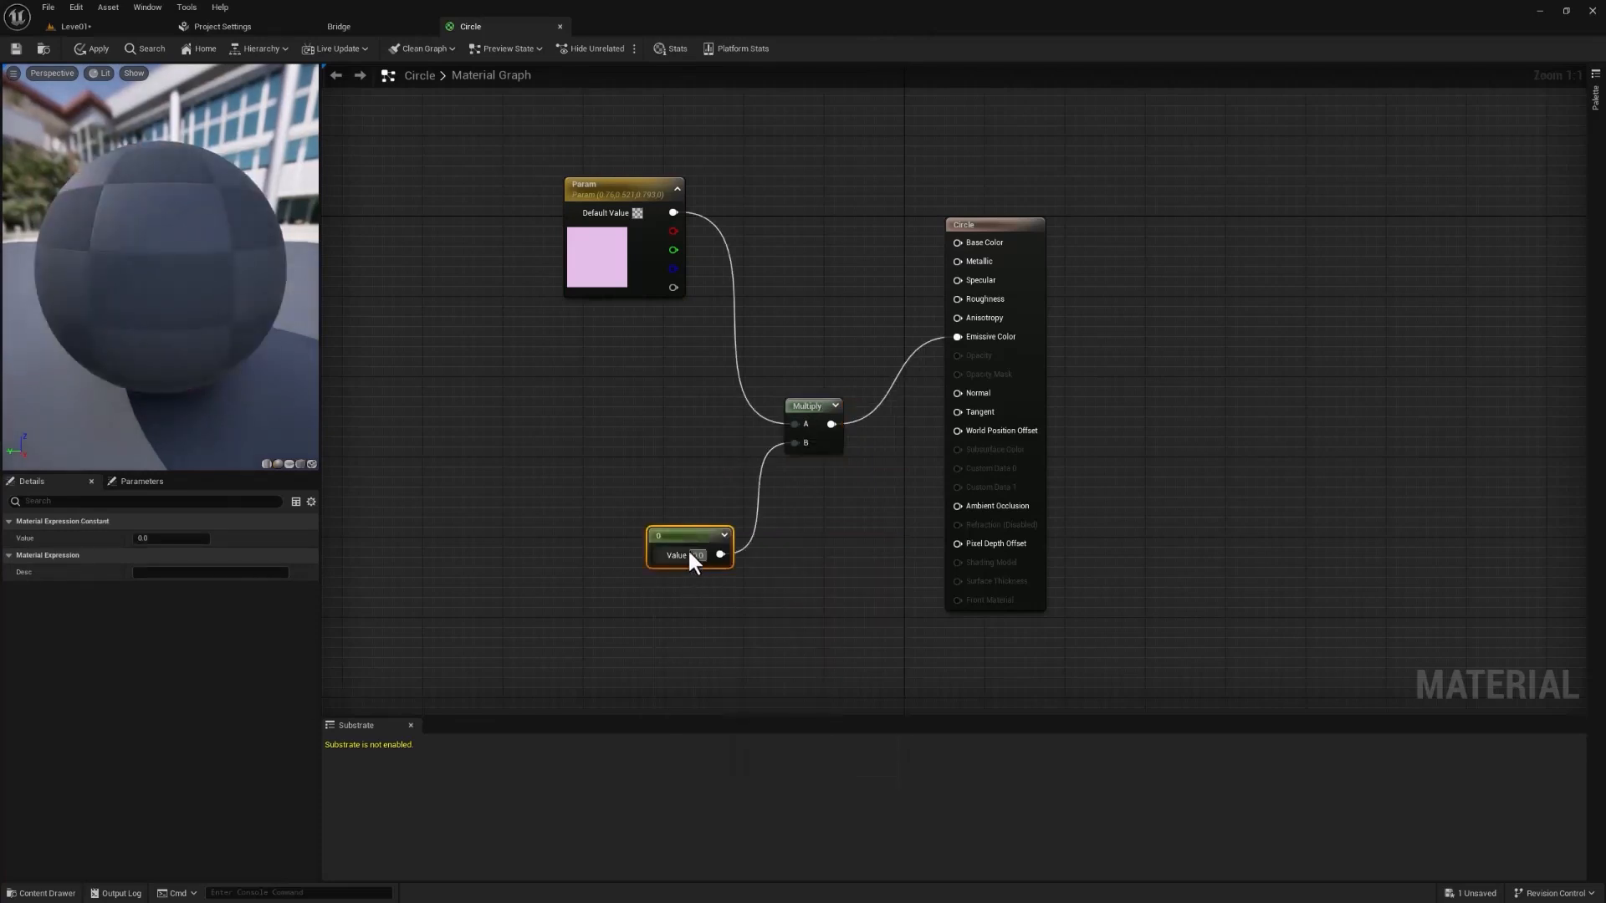
{"action": "left_click_drag", "start_coordinate": [678, 532], "coordinate": [618, 490]}
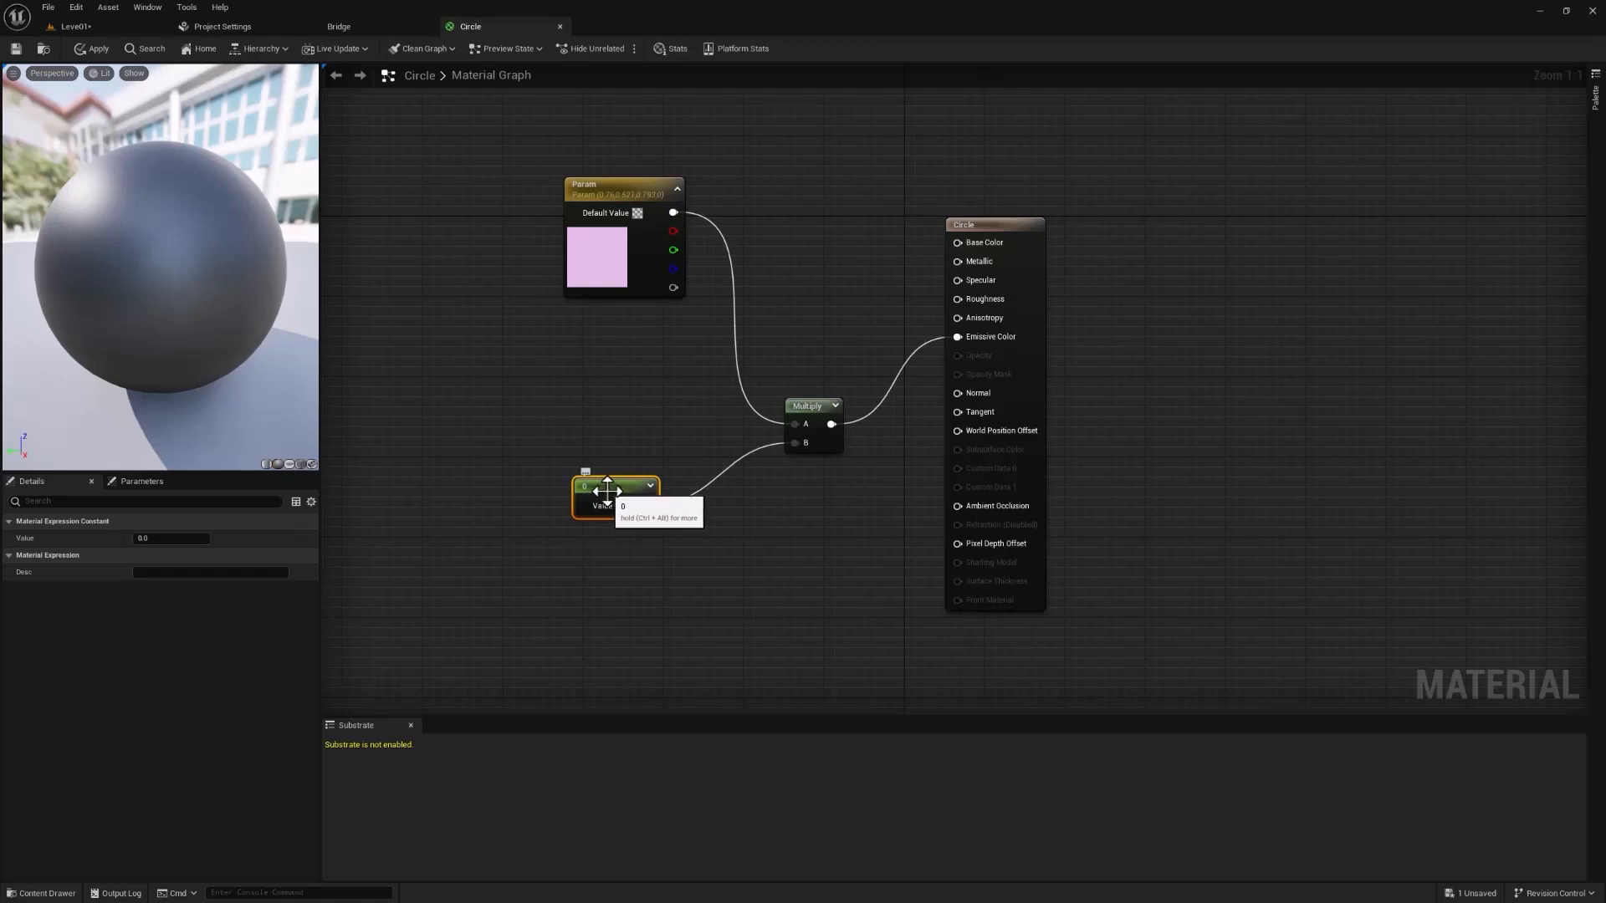
{"action": "right_click_drag", "start_coordinate": [613, 487], "coordinate": [604, 495]}
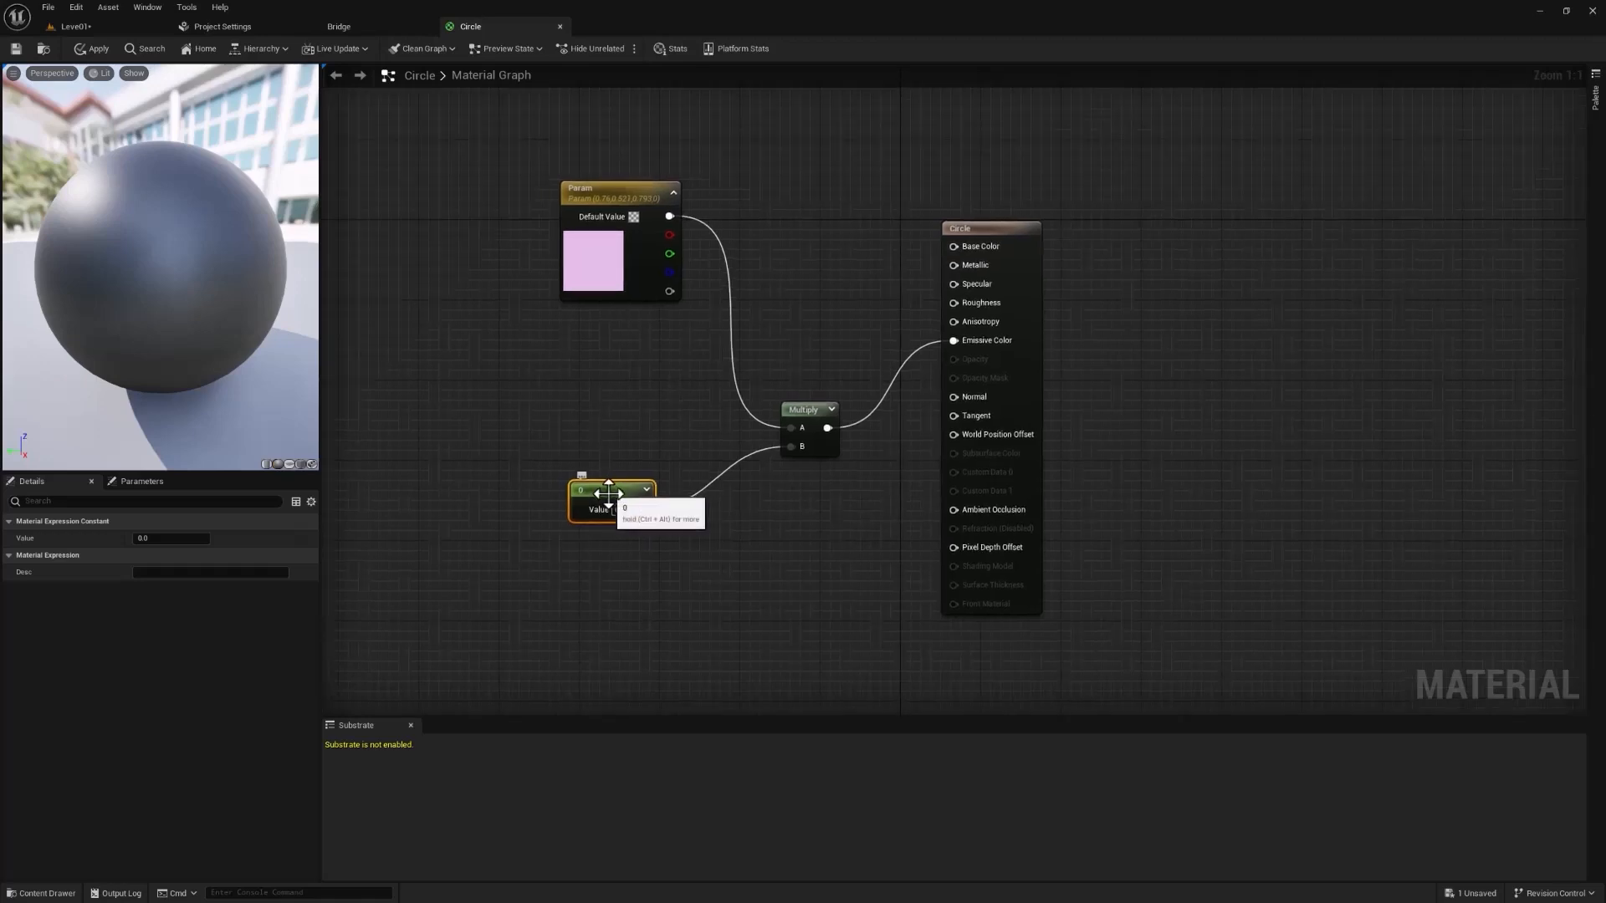
Convert the Constant node to a parameter named Intesity
{"action": "right_click", "coordinate": [605, 495]}
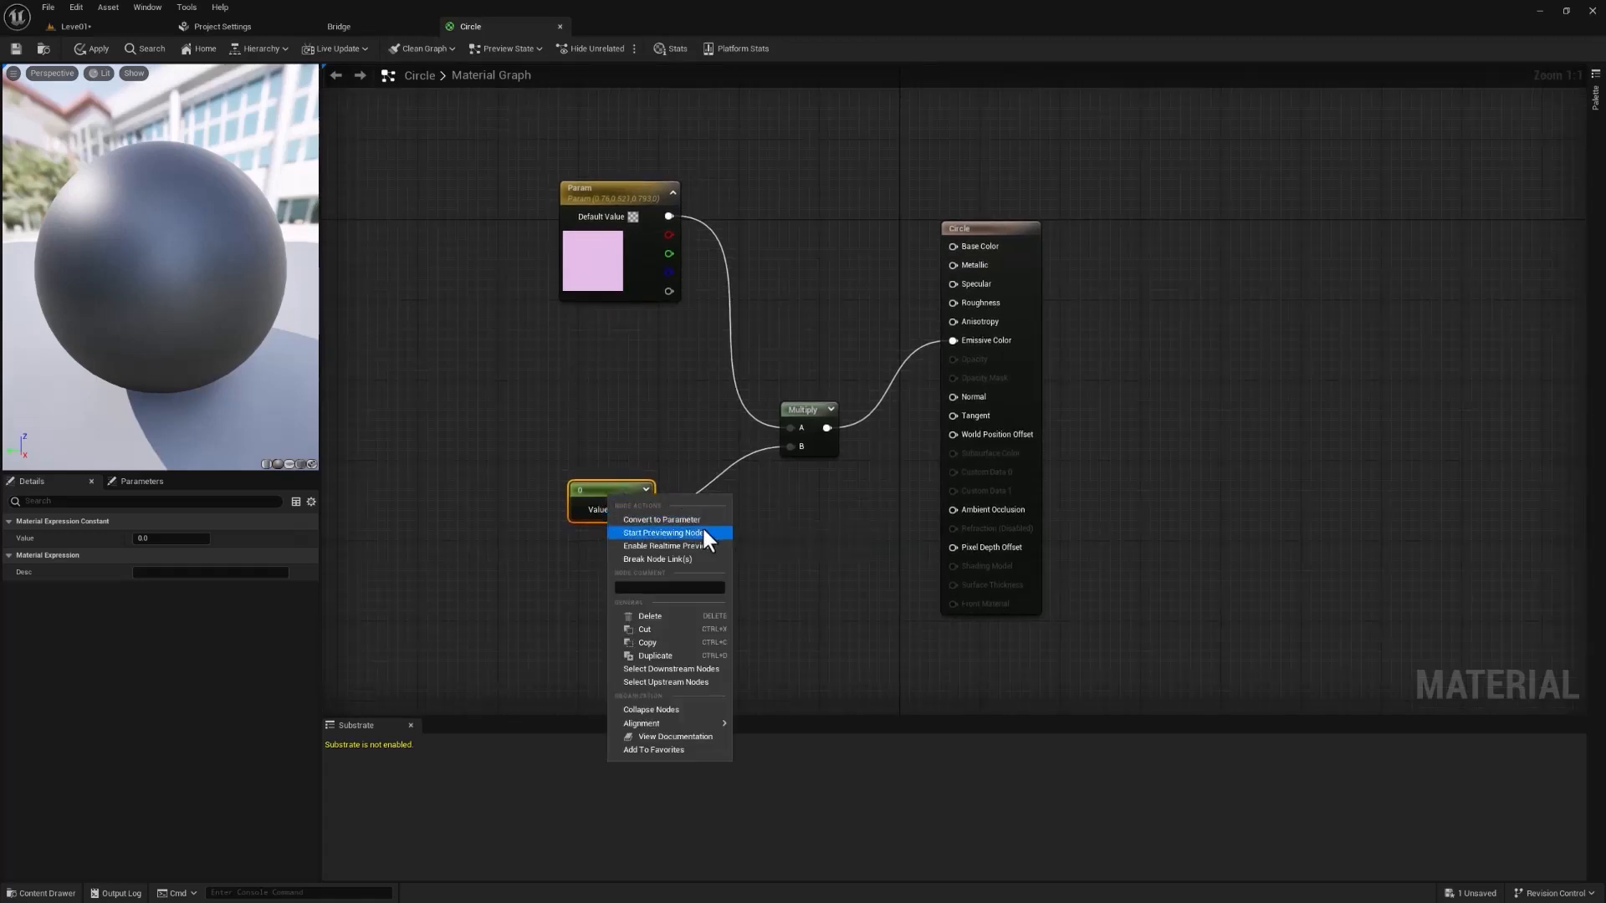
{"action": "left_click", "coordinate": [700, 520]}
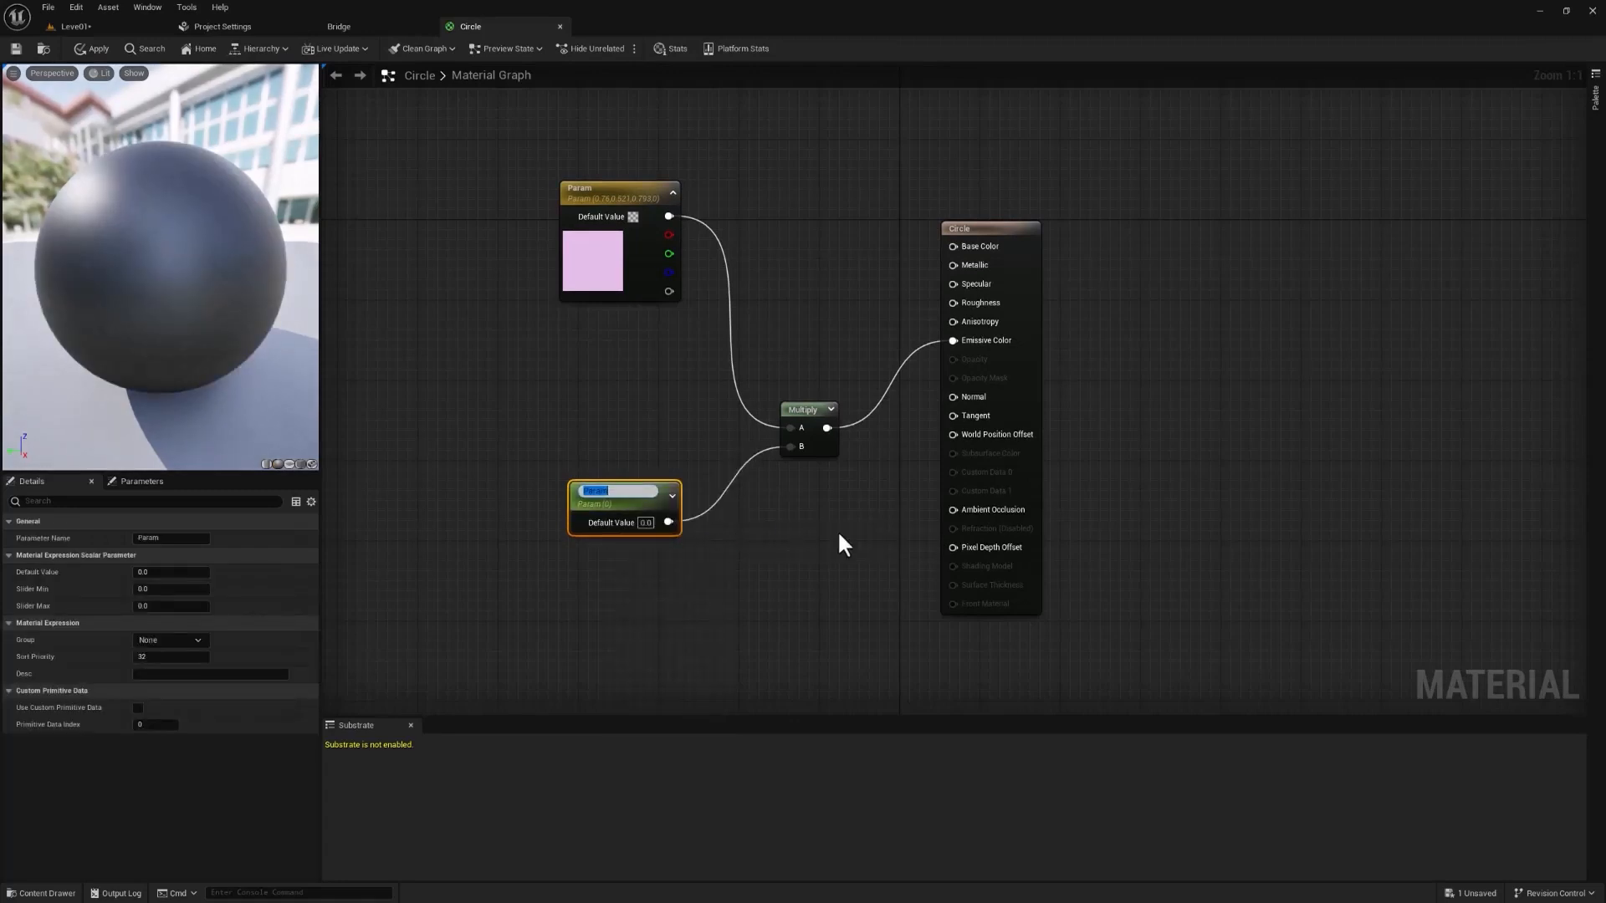
{"action": "type", "text": "Intesity"}
{"action": "key", "text": "Return"}
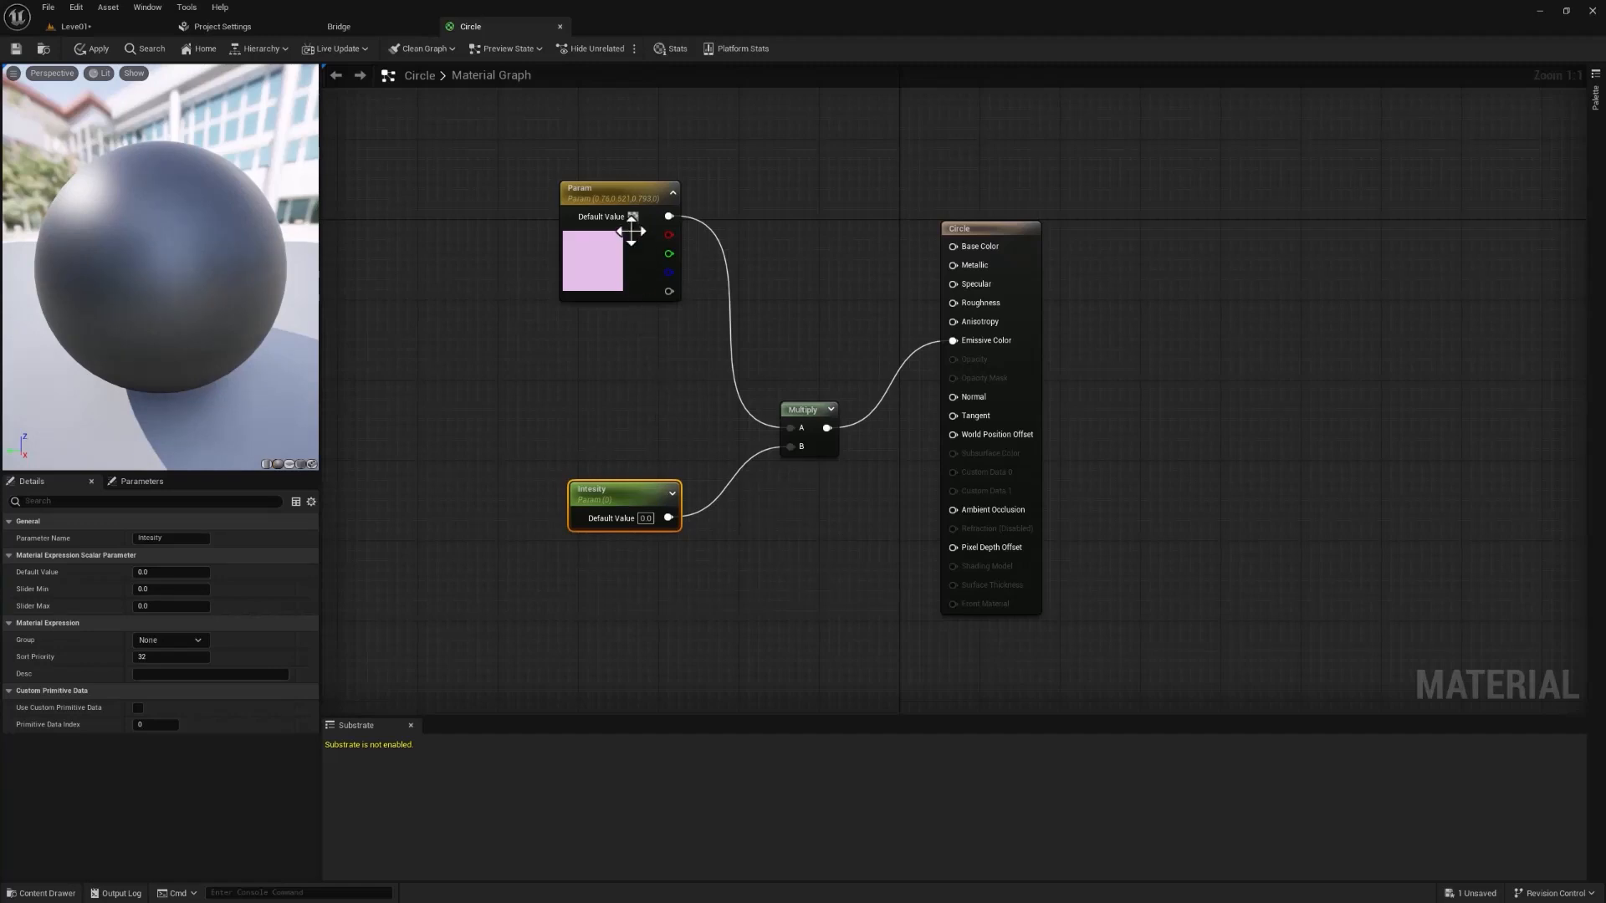
Reposition the Circle material's Param node slightly lower and change its default color to a fully saturated purple at full brightness
{"action": "left_click_drag", "start_coordinate": [604, 205], "coordinate": [605, 261]}
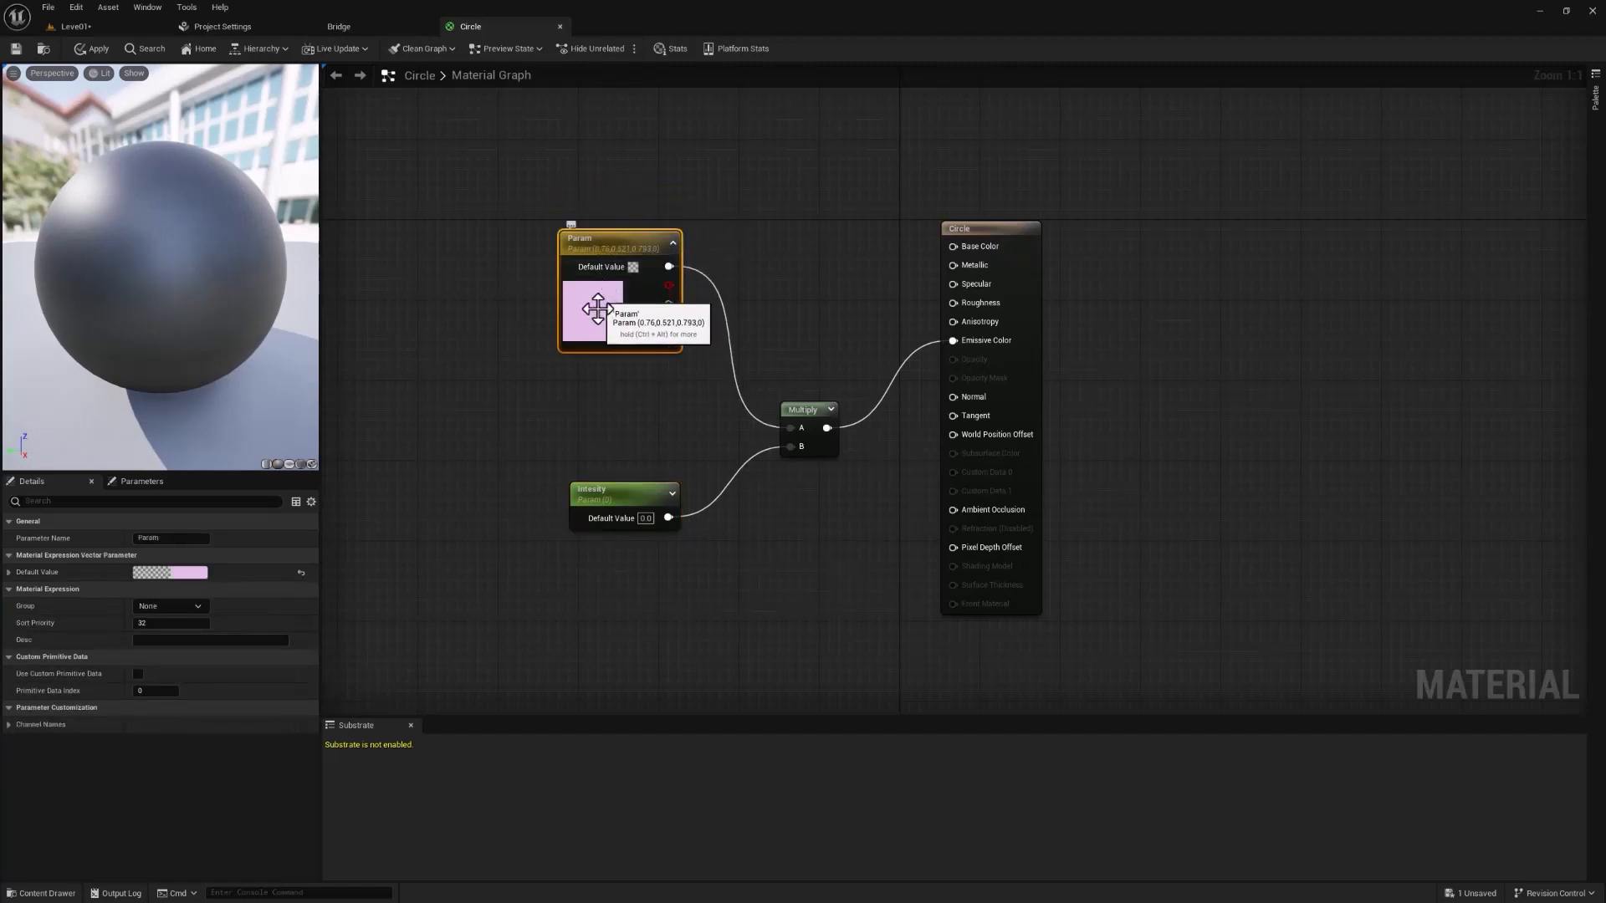
{"action": "left_click", "coordinate": [198, 573]}
{"action": "left_click_drag", "start_coordinate": [287, 581], "coordinate": [327, 574]}
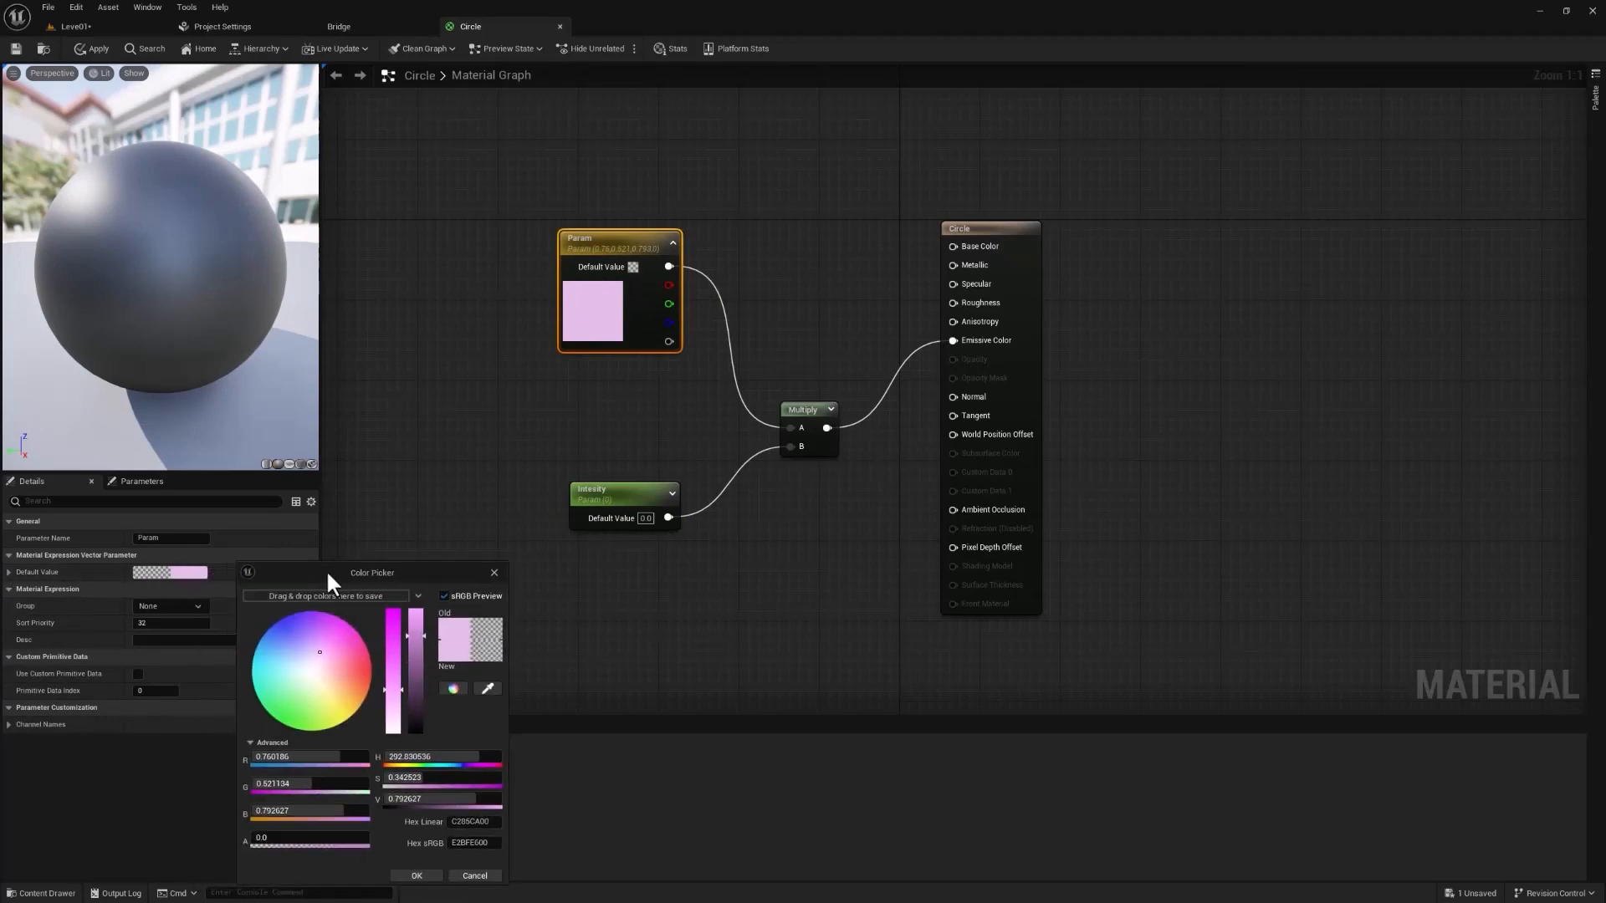
{"action": "left_click_drag", "start_coordinate": [309, 655], "coordinate": [314, 607]}
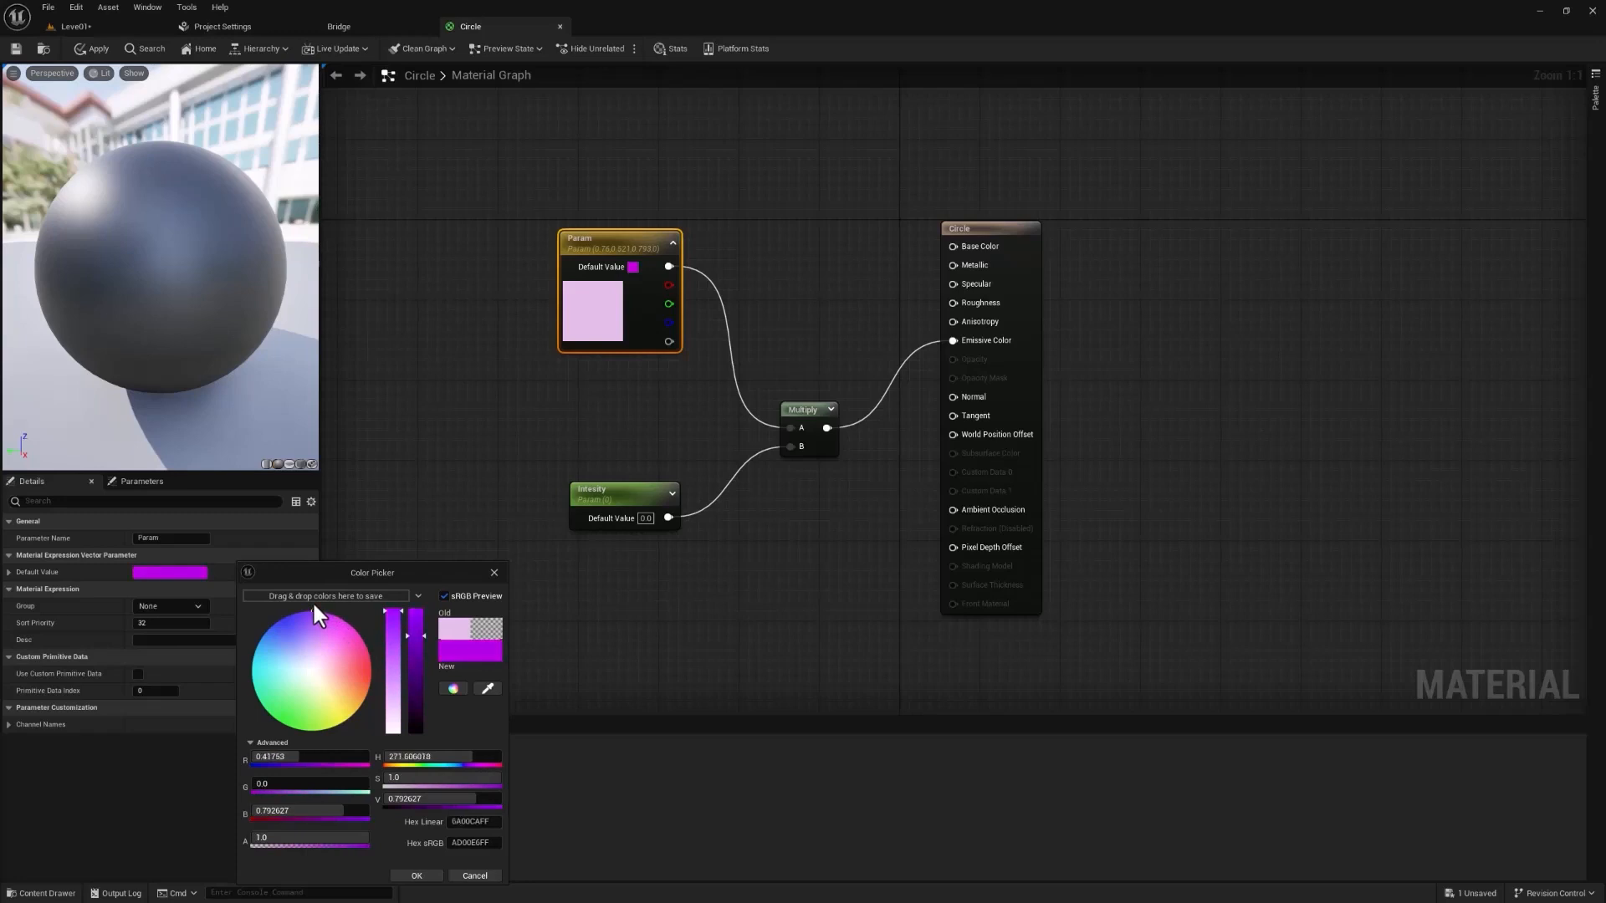
{"action": "left_click_drag", "start_coordinate": [421, 634], "coordinate": [423, 610]}
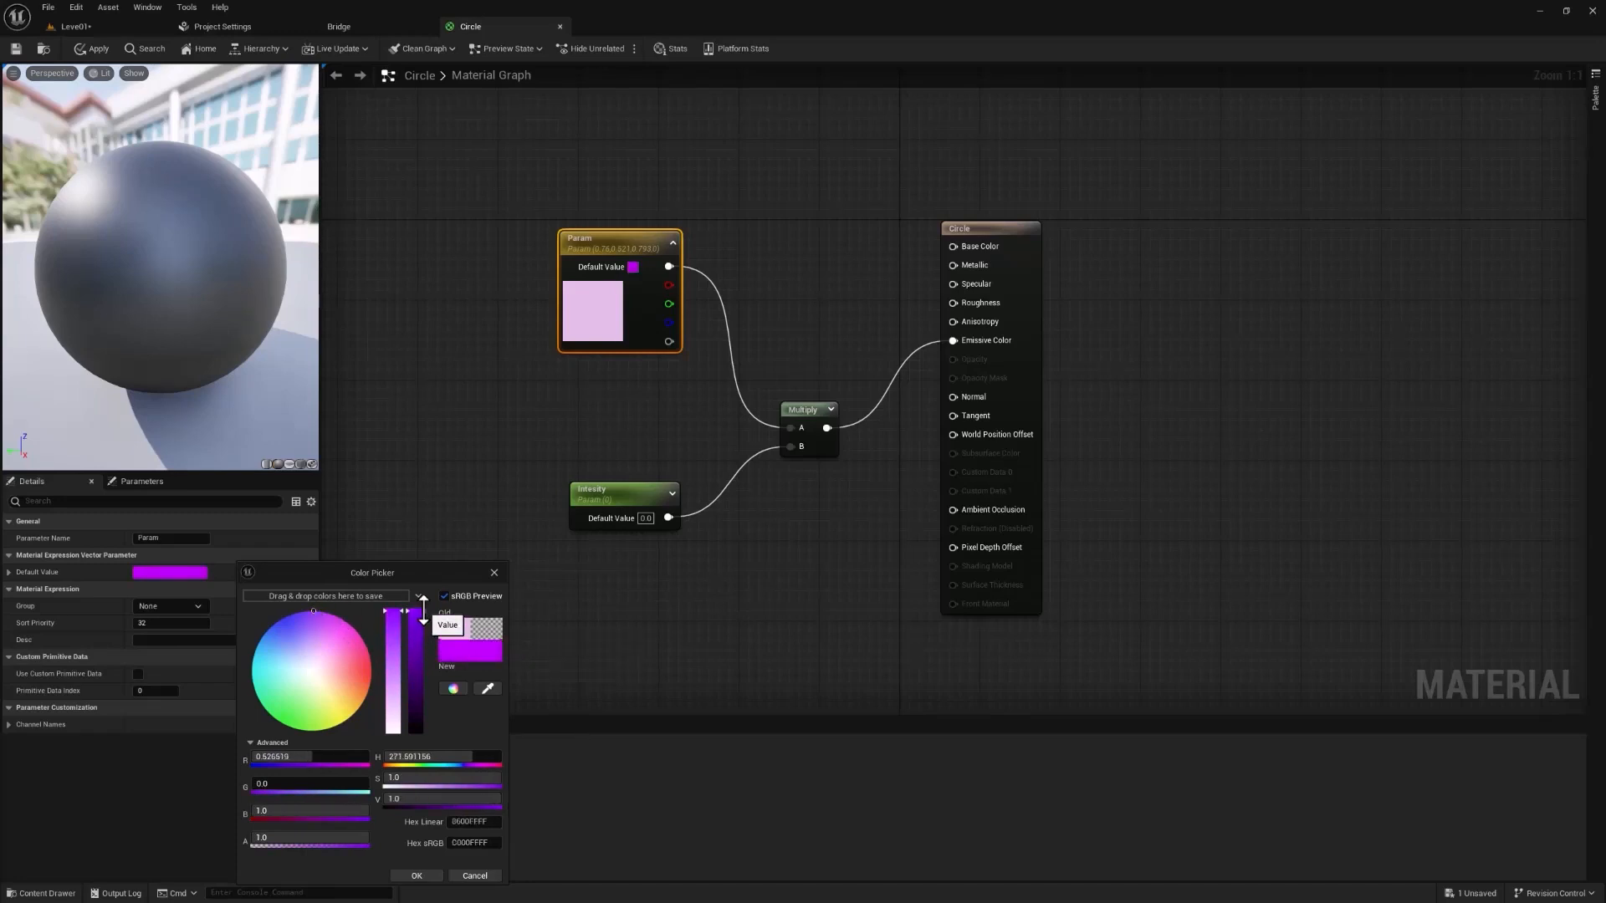
{"action": "left_click", "coordinate": [415, 874]}
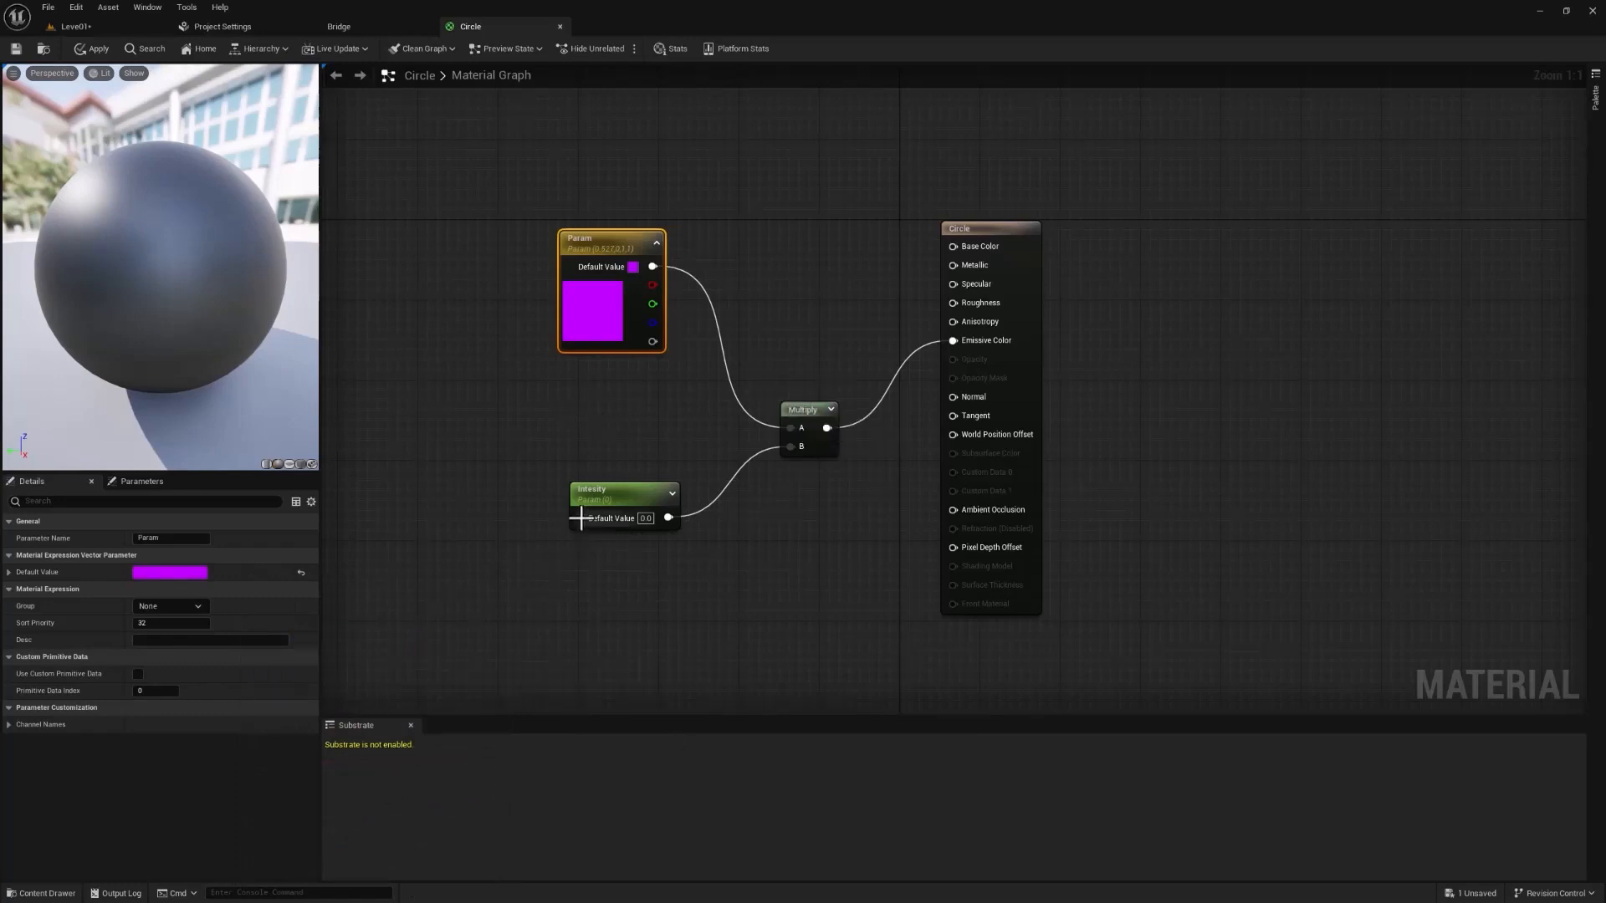
Set the default value of the Circle material's Intesity parameter to 50 and save the material
{"action": "left_click", "coordinate": [613, 499]}
{"action": "left_click_drag", "start_coordinate": [613, 499], "coordinate": [590, 499]}
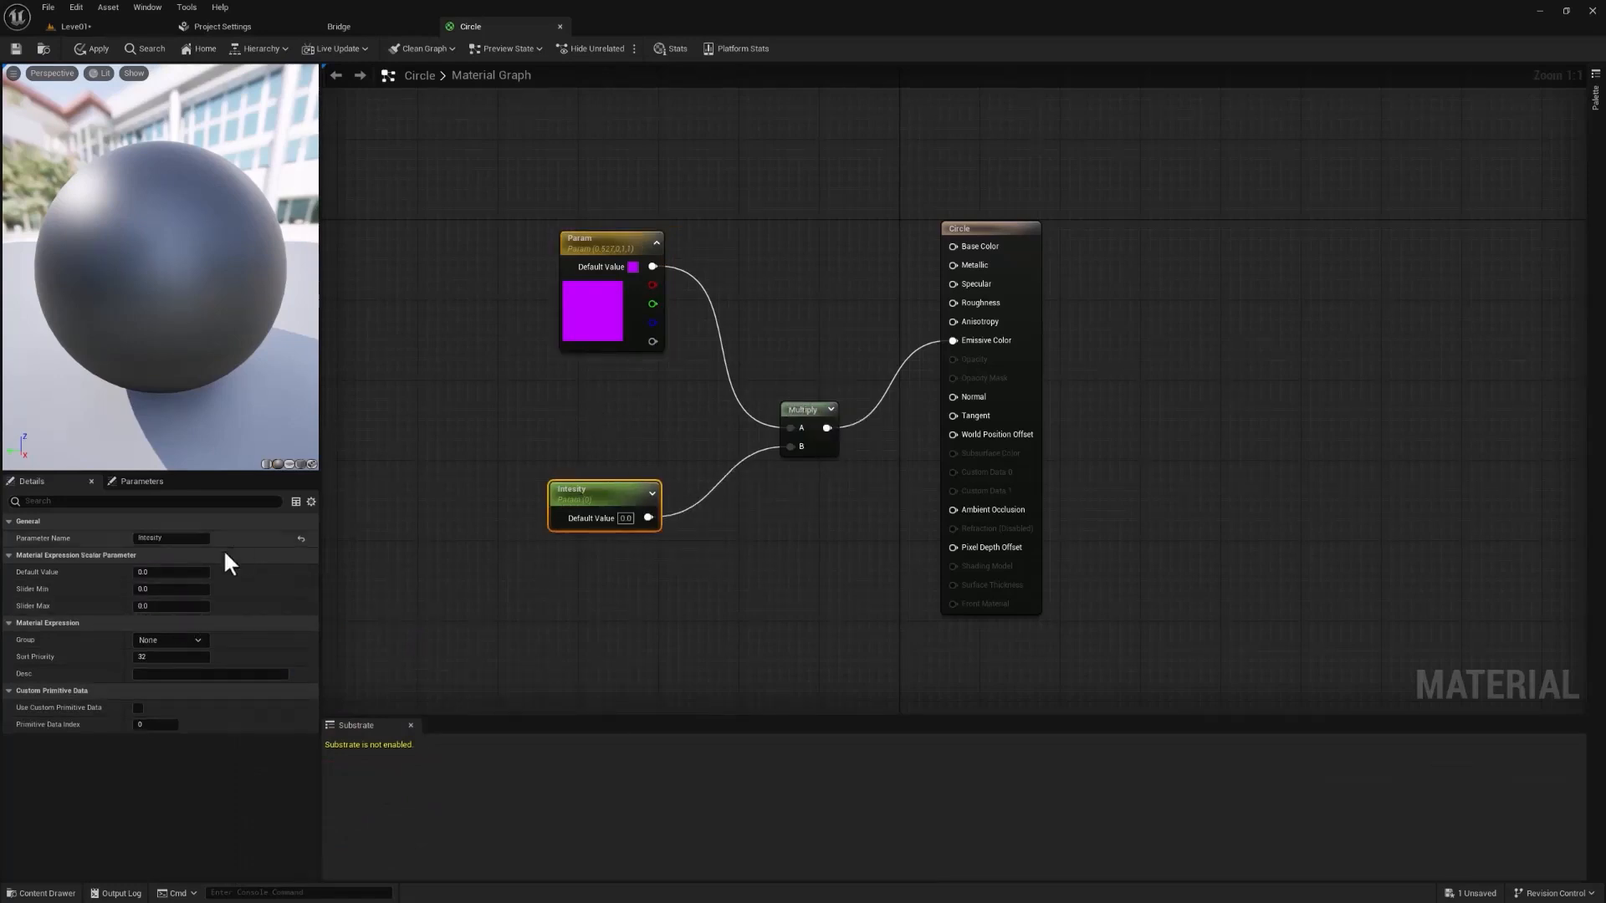
{"action": "left_click", "coordinate": [167, 575]}
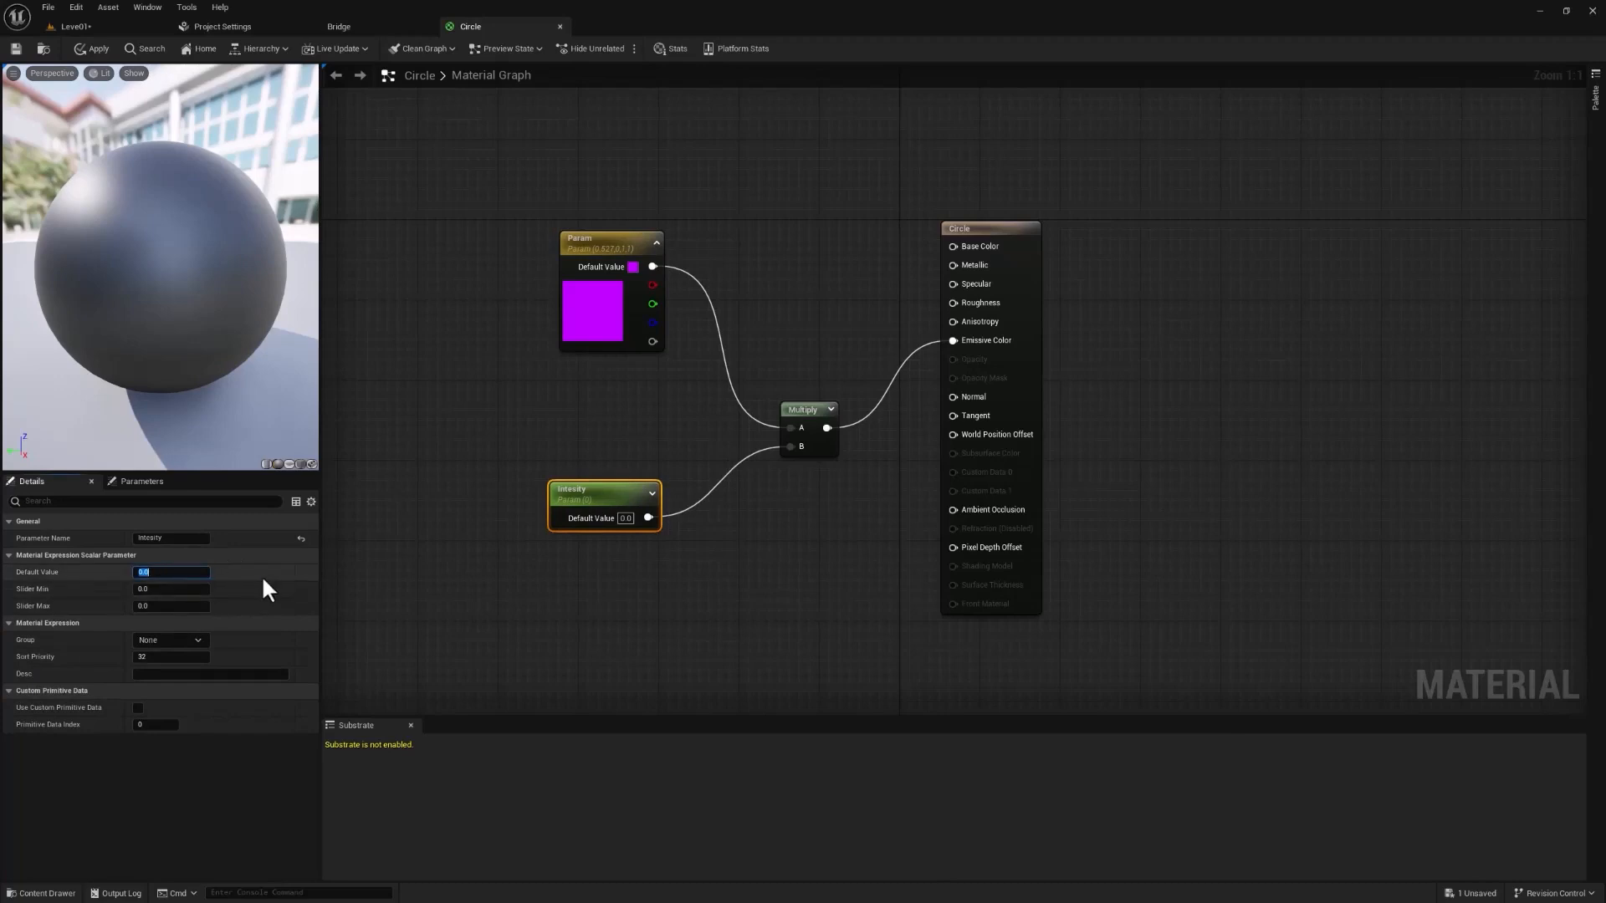
{"action": "type", "text": "50"}
{"action": "key", "text": "Return"}
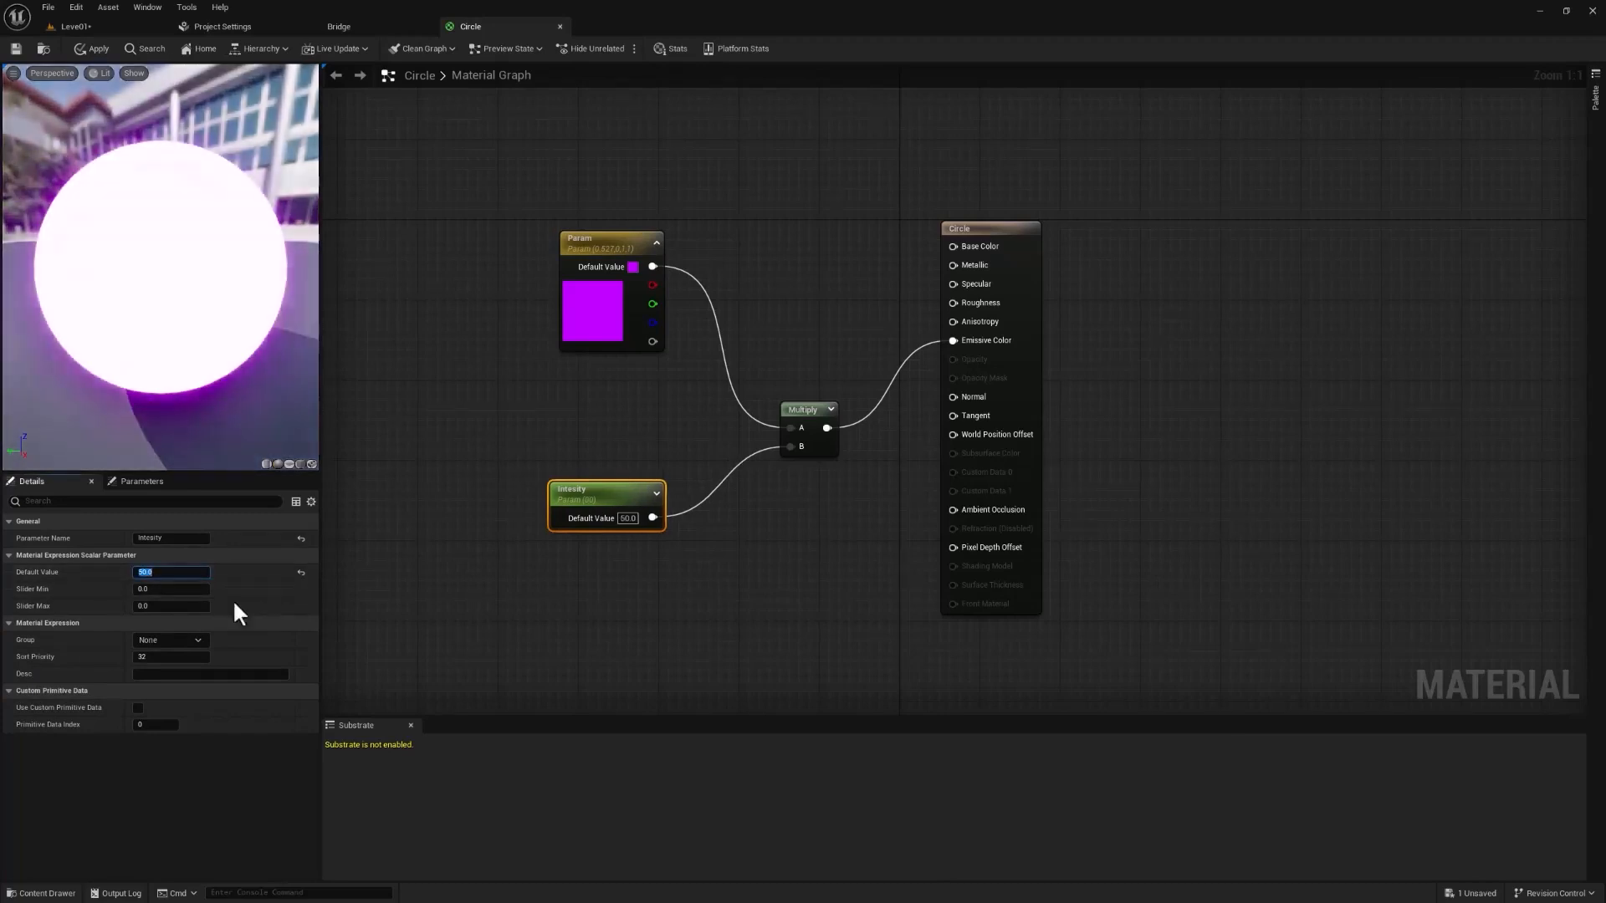
{"action": "left_click", "coordinate": [17, 49]}
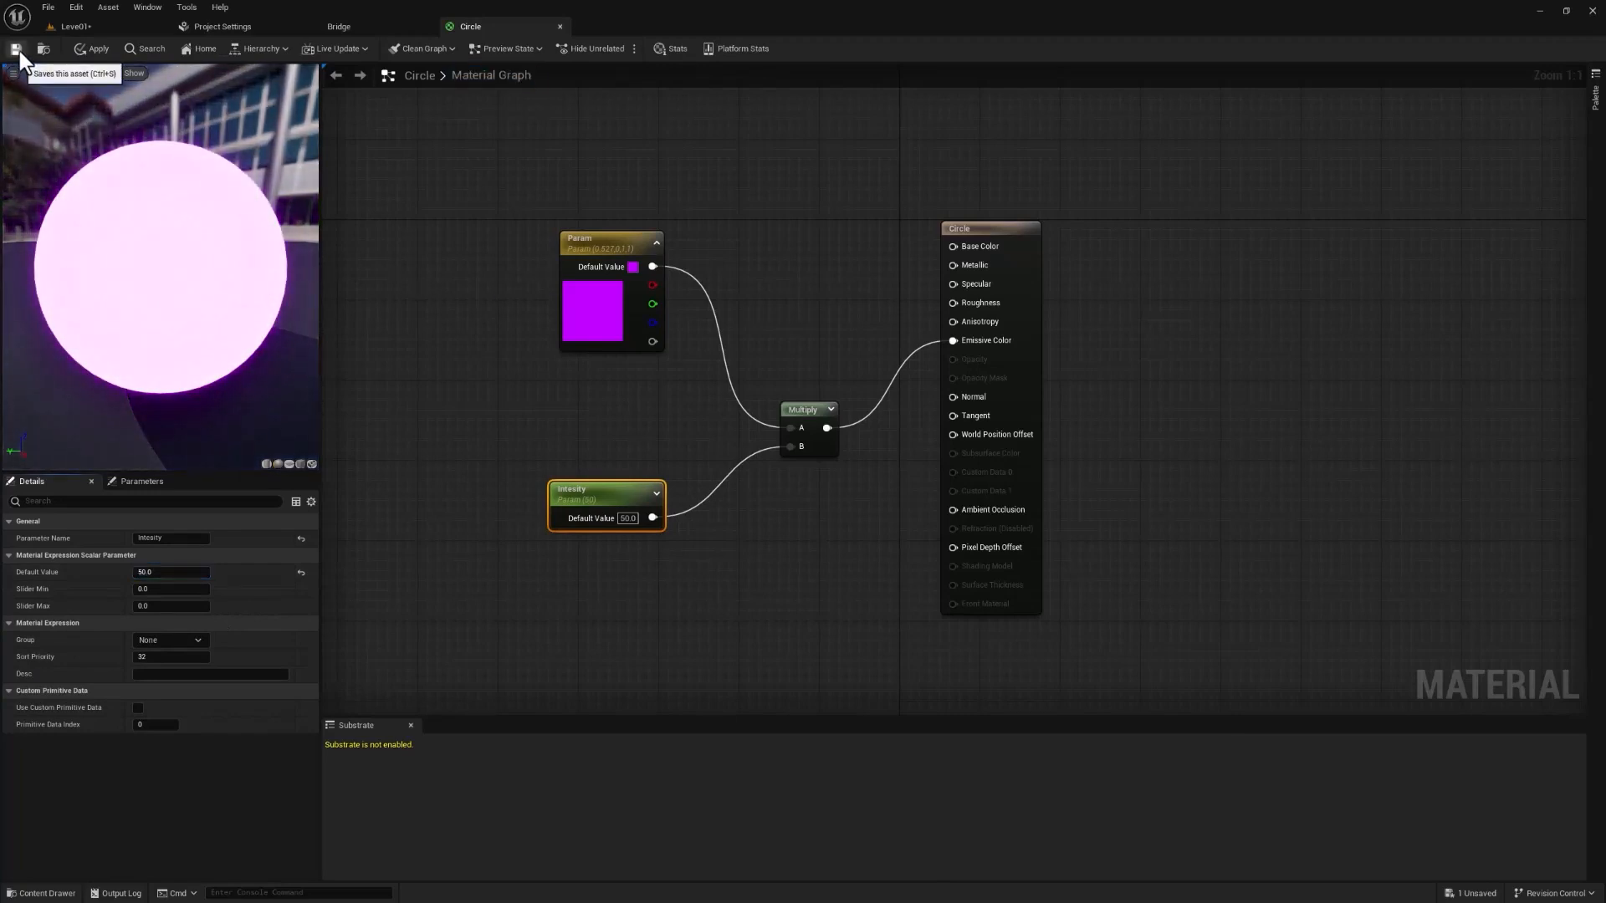
Return to the level, open the Karaoke material, disconnect its Param color from Base Color and move the node away from the output
{"action": "left_click", "coordinate": [79, 26]}
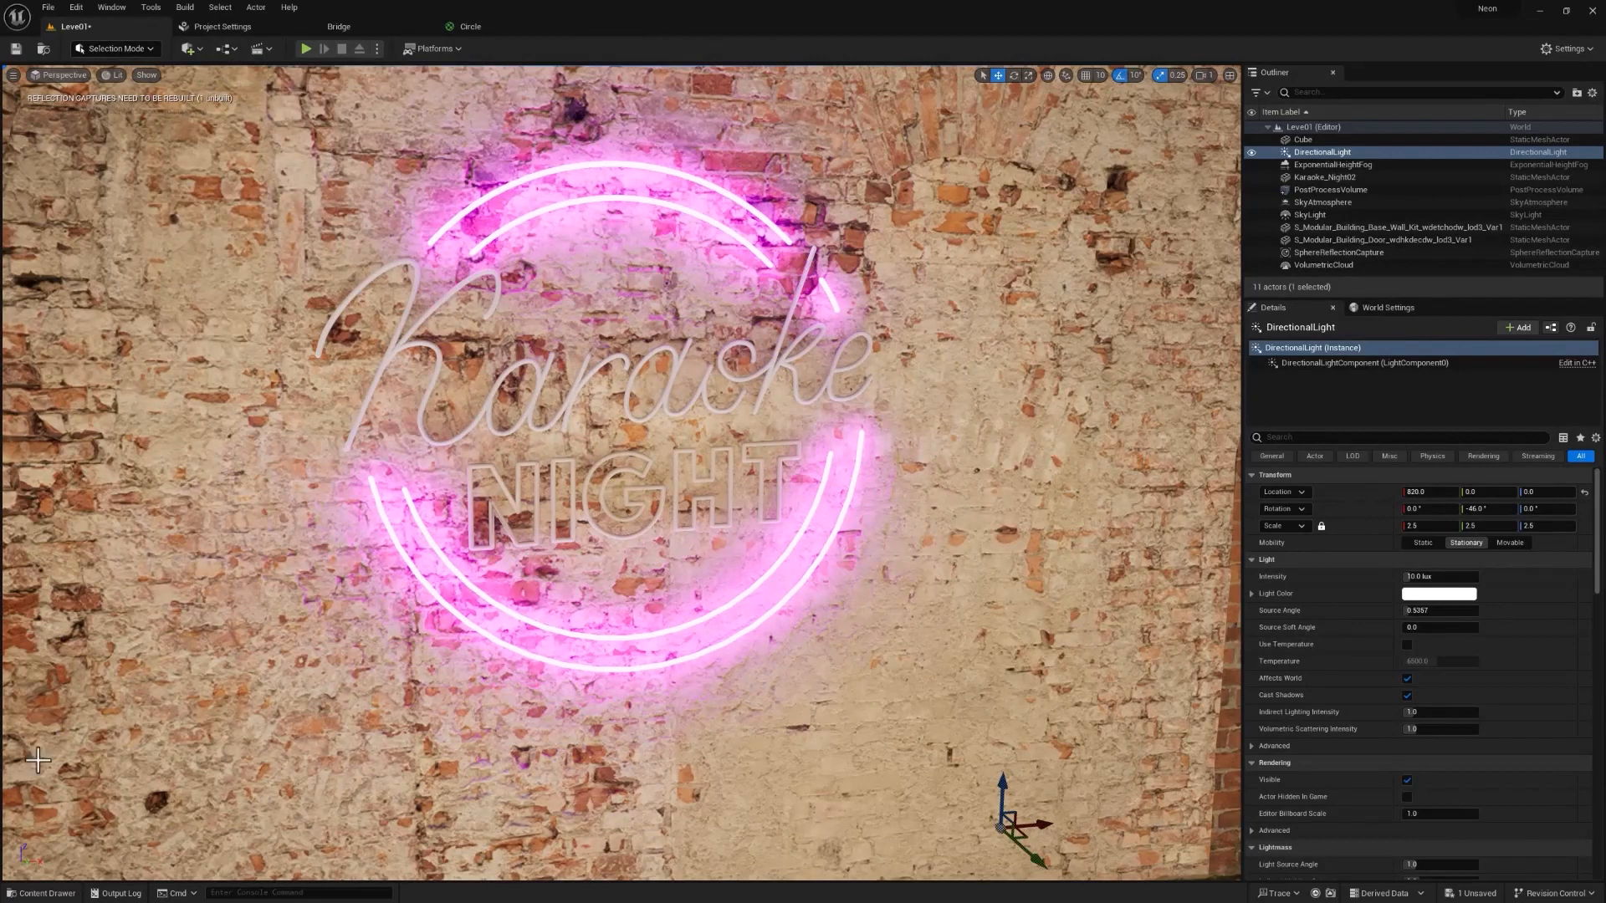
{"action": "left_click", "coordinate": [42, 894]}
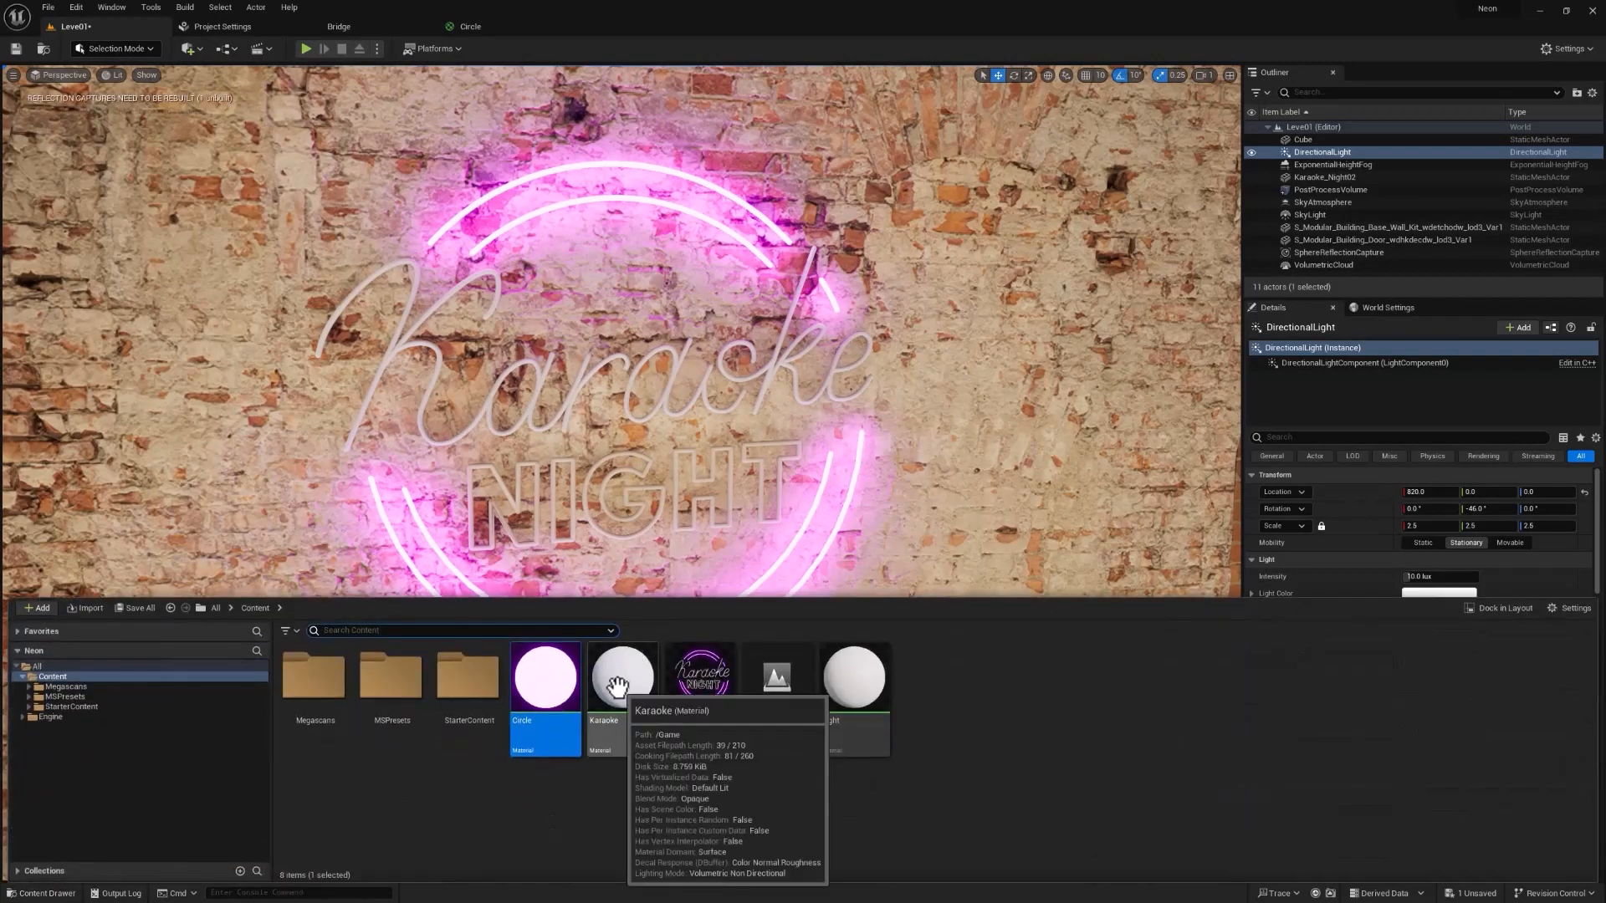
{"action": "double_click", "coordinate": [617, 688]}
{"action": "left_click", "coordinate": [741, 265]}
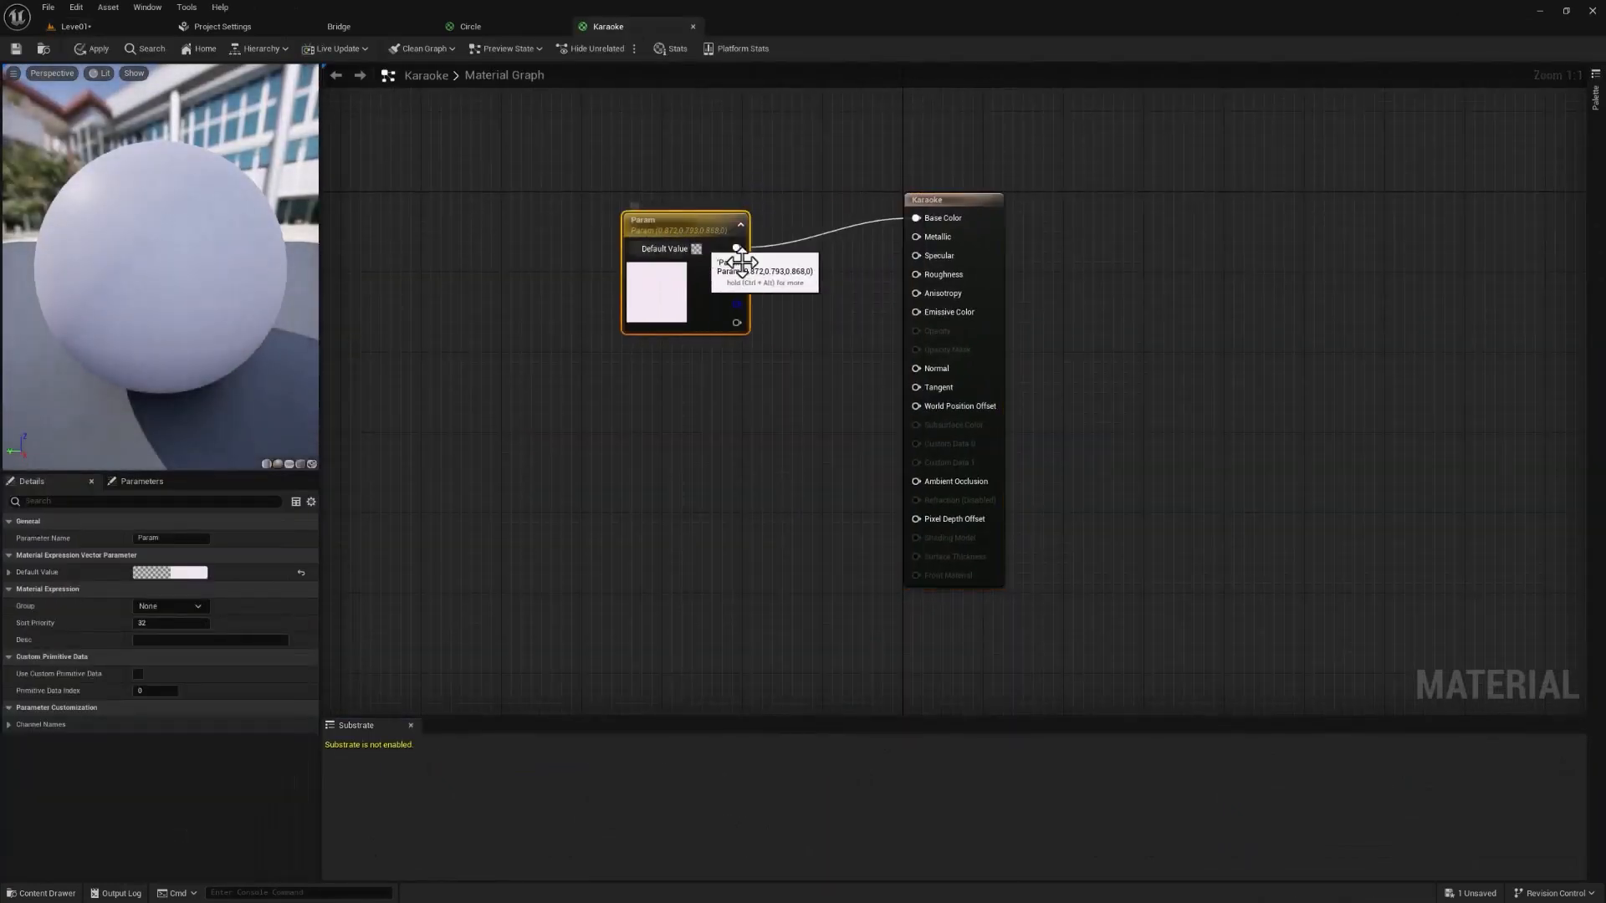
{"action": "left_click", "coordinate": [811, 232], "text": "alt"}
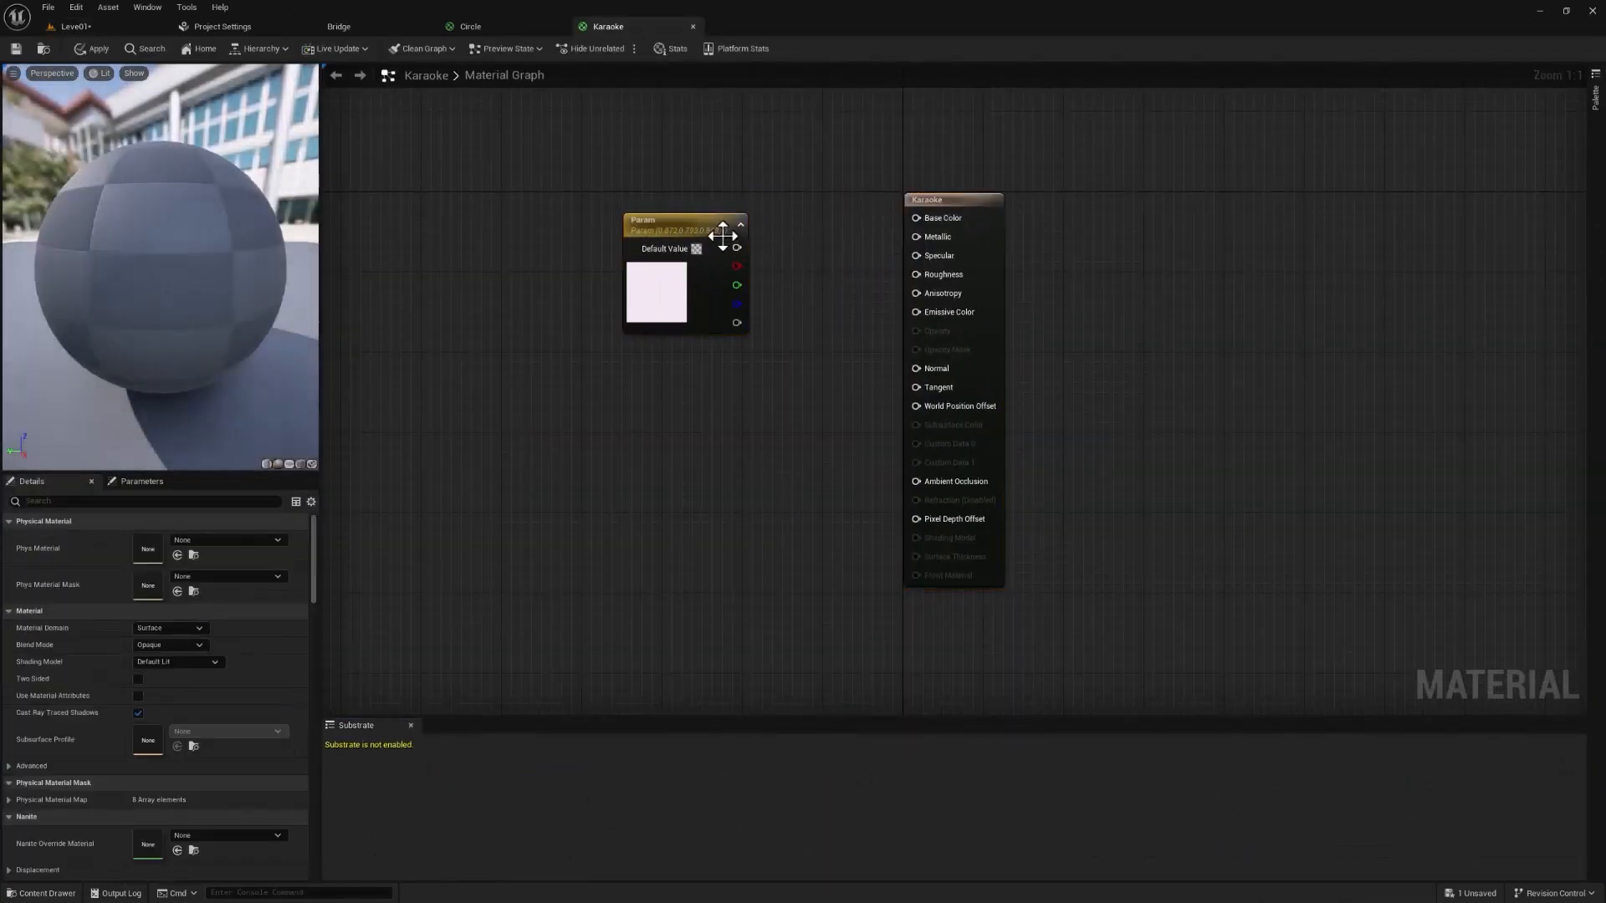
{"action": "left_click_drag", "start_coordinate": [722, 237], "coordinate": [660, 226]}
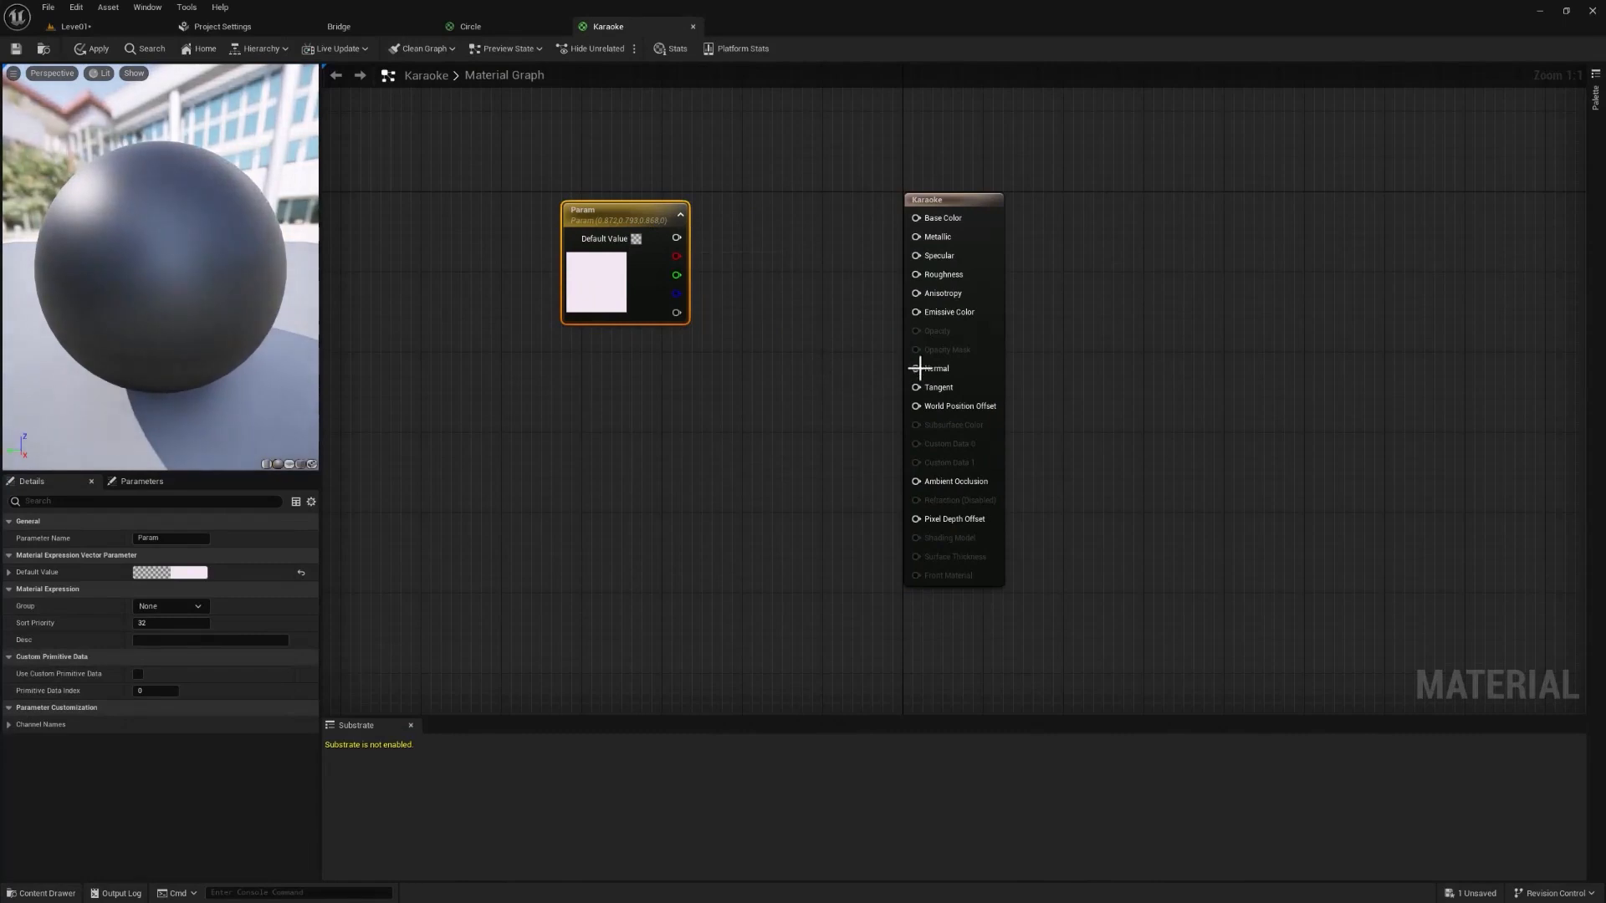
Add a Multiply node connected to the Karaoke material's Normal input and connect the Param color to its input A
{"action": "left_click_drag", "start_coordinate": [919, 368], "coordinate": [741, 424]}
{"action": "type", "text": "Mult"}
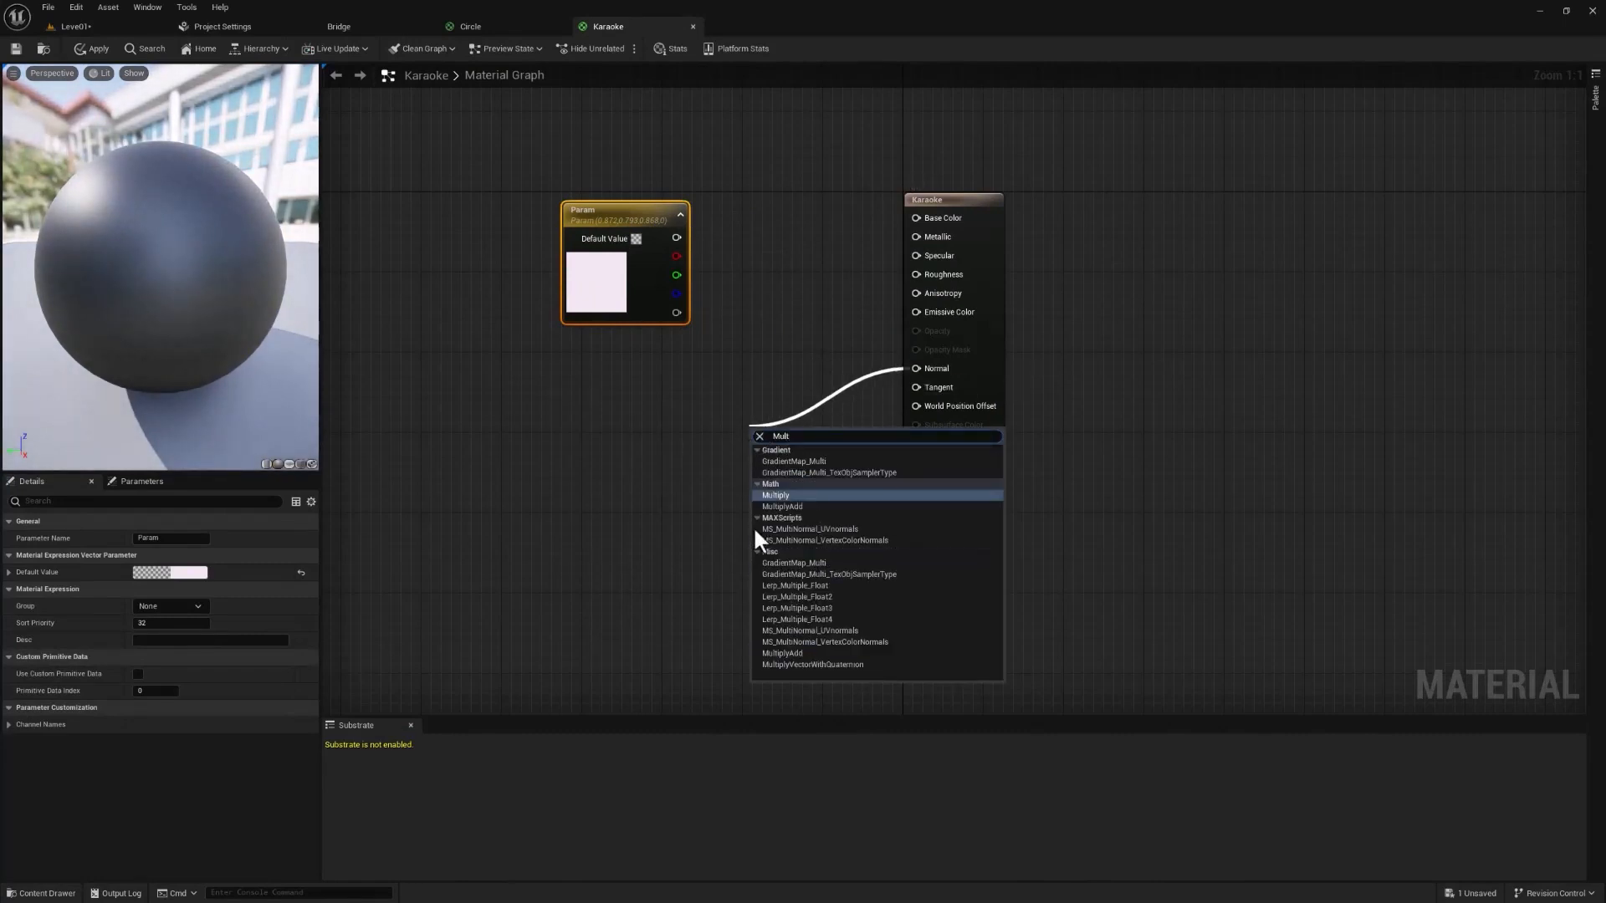
{"action": "left_click", "coordinate": [755, 527]}
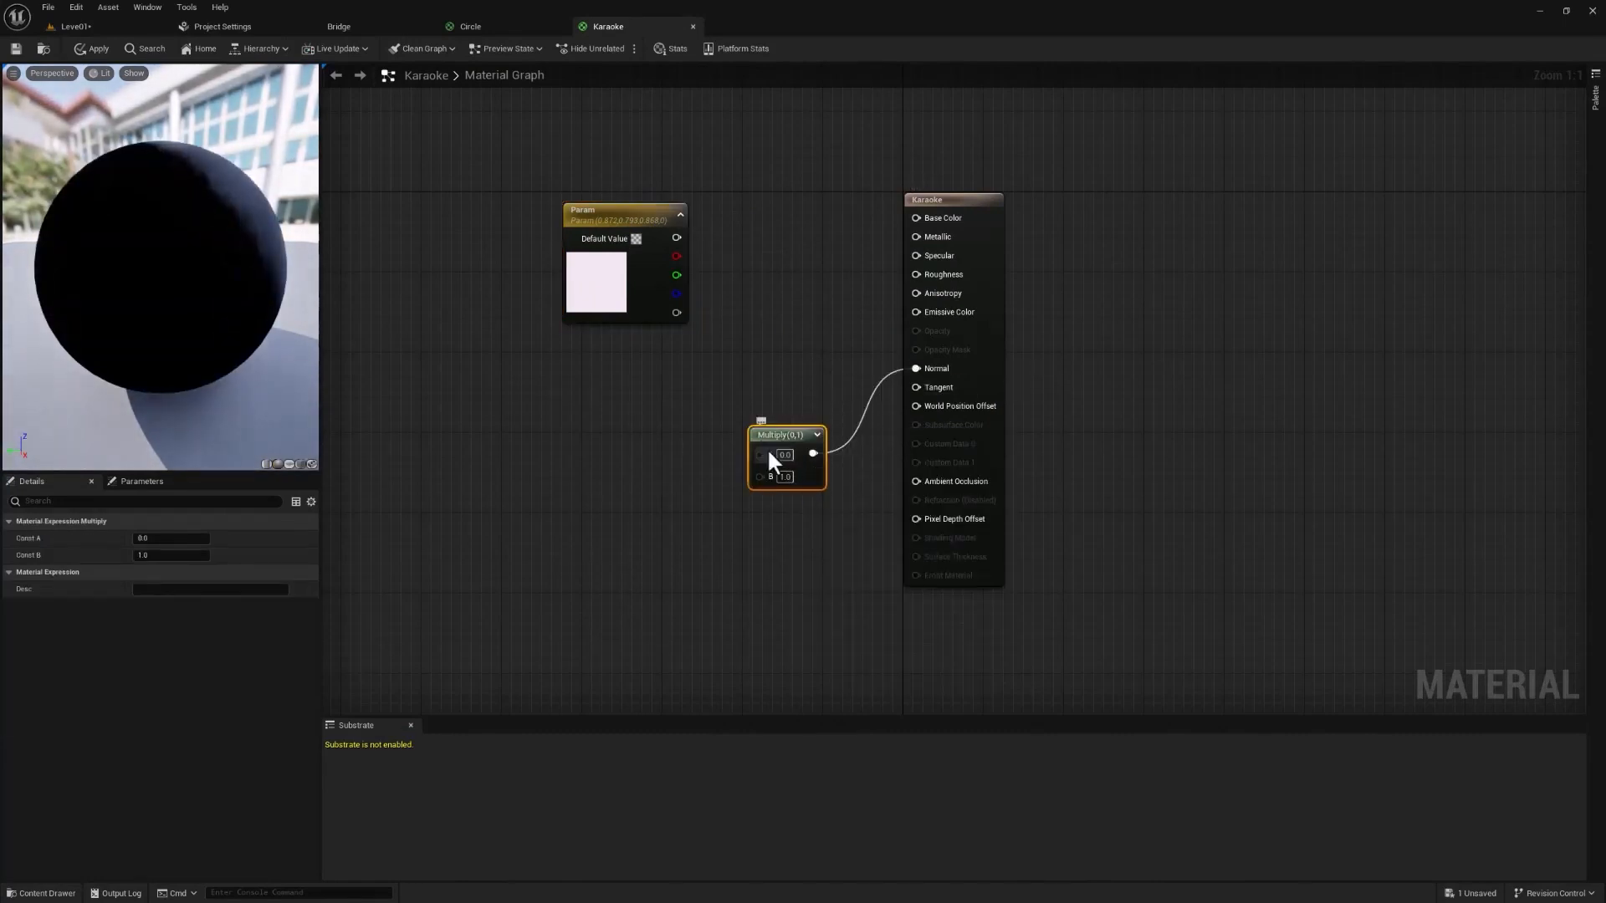
{"action": "left_click_drag", "start_coordinate": [762, 454], "coordinate": [676, 237]}
Add a Constant node to input B of the Karaoke material's Multiply node and convert it to a parameter named Intensity
{"action": "left_click_drag", "start_coordinate": [759, 473], "coordinate": [649, 525]}
{"action": "type", "text": "consta"}
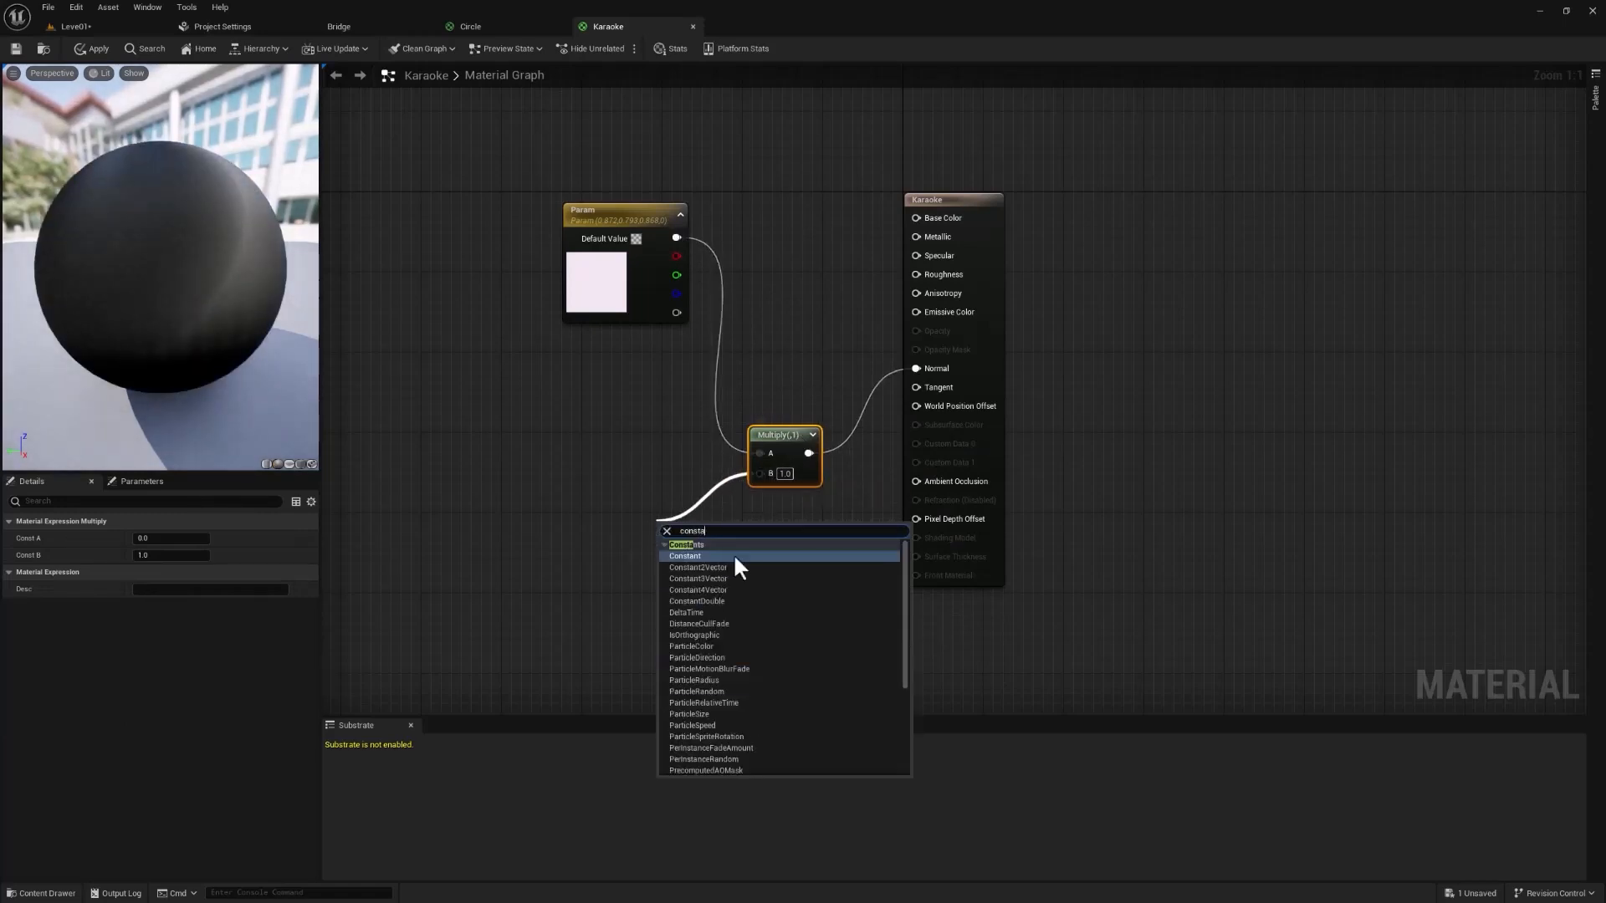
{"action": "left_click", "coordinate": [788, 556]}
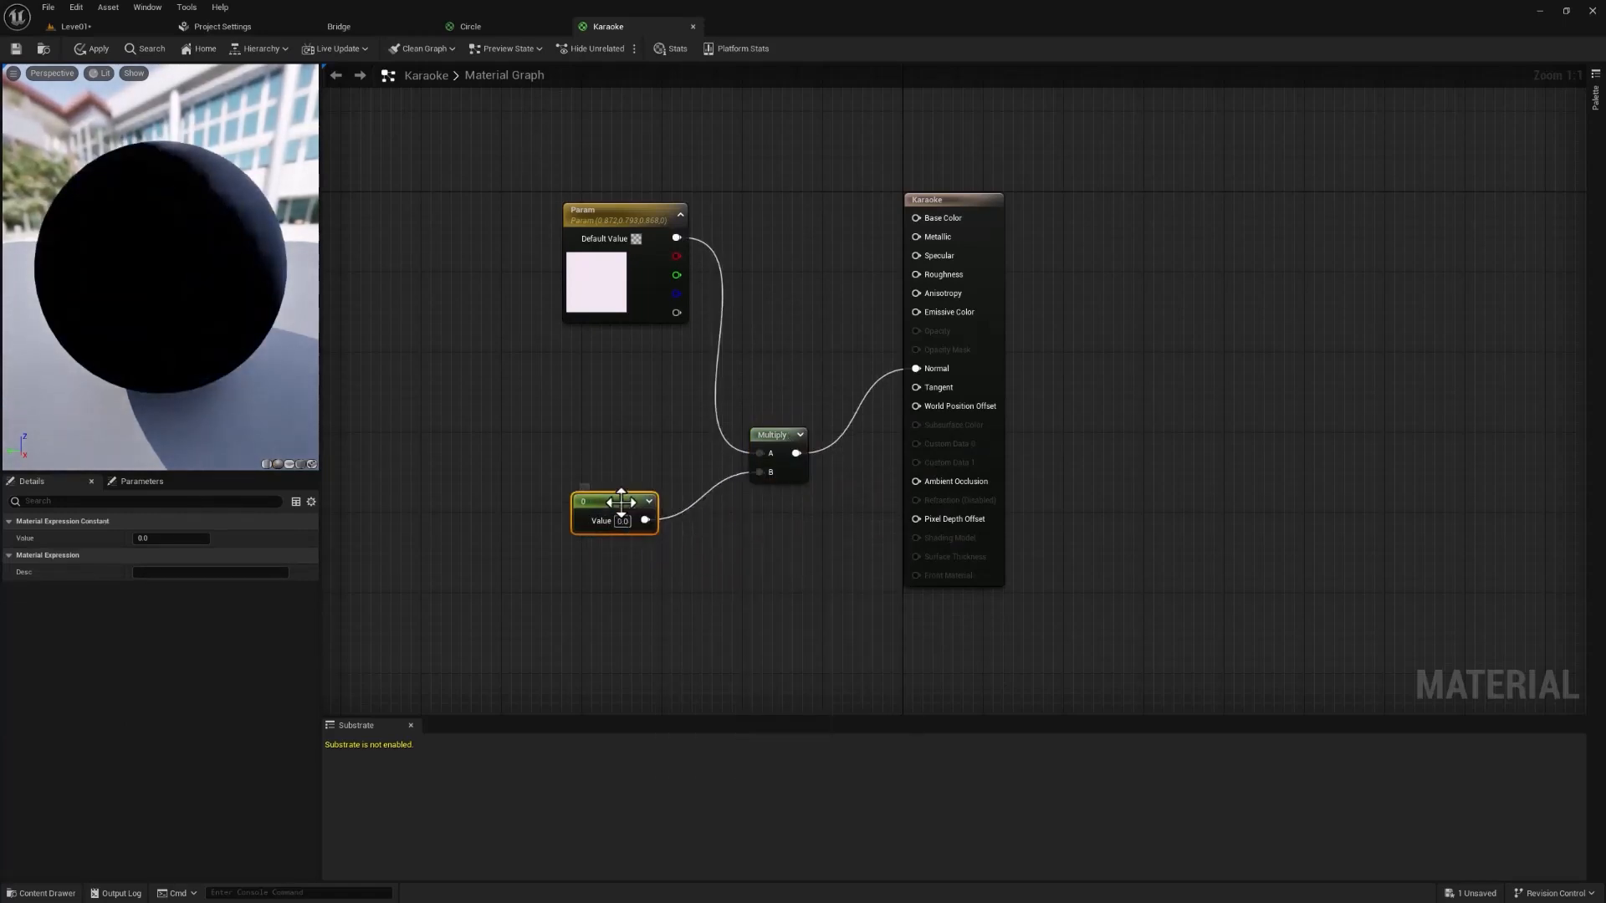
{"action": "right_click", "coordinate": [622, 504]}
{"action": "left_click", "coordinate": [685, 526]}
{"action": "type", "text": "ity"}
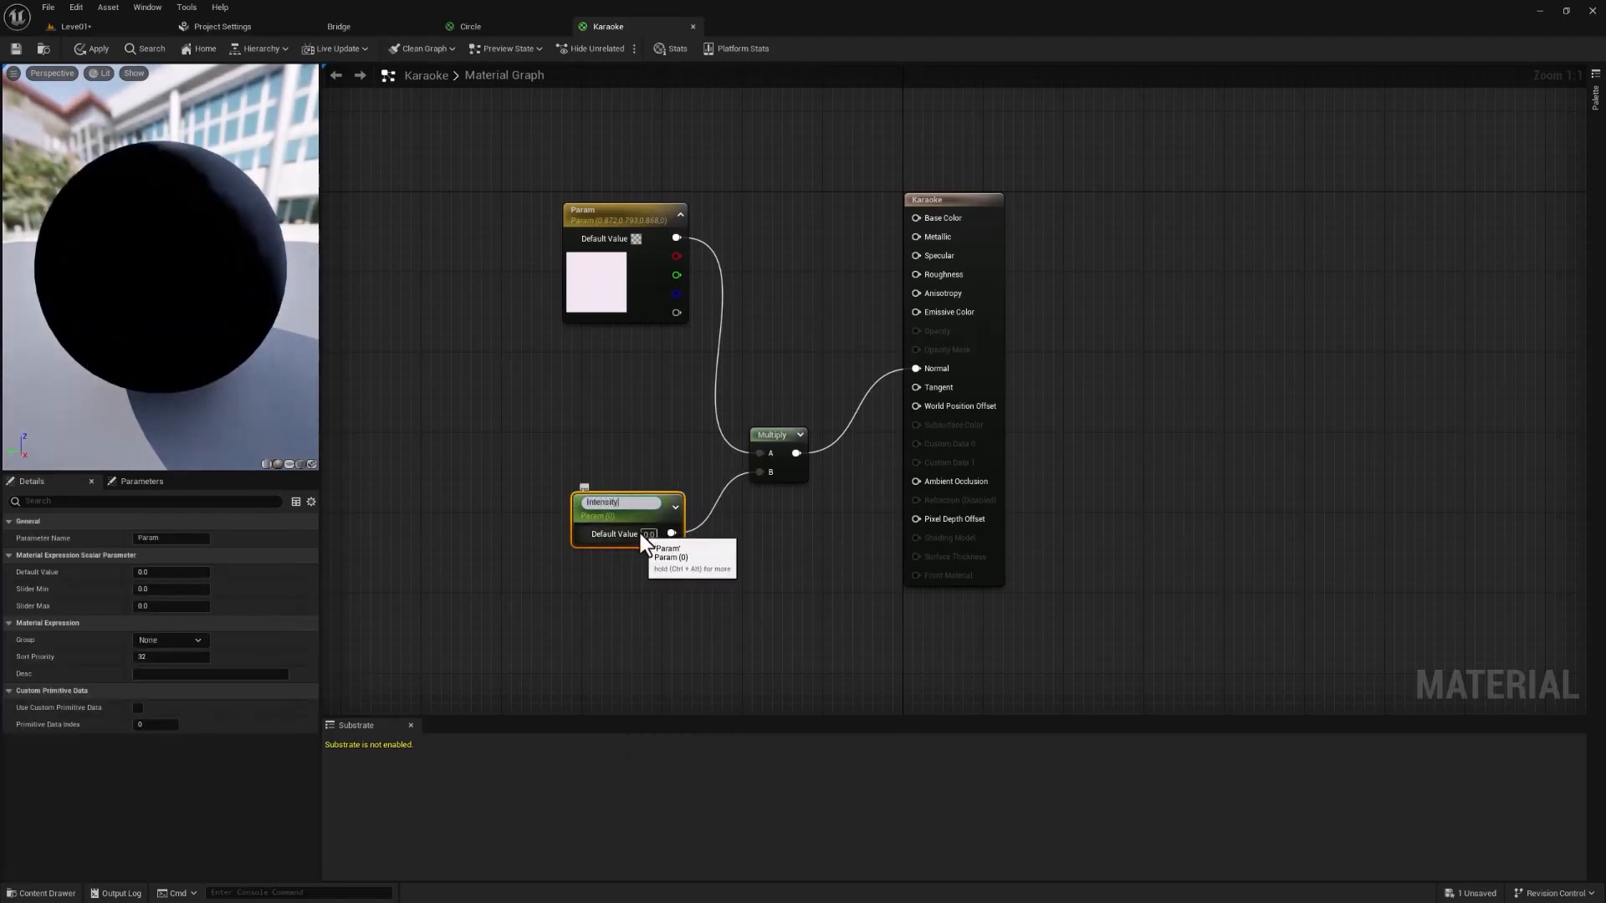
{"action": "key", "text": "Return"}
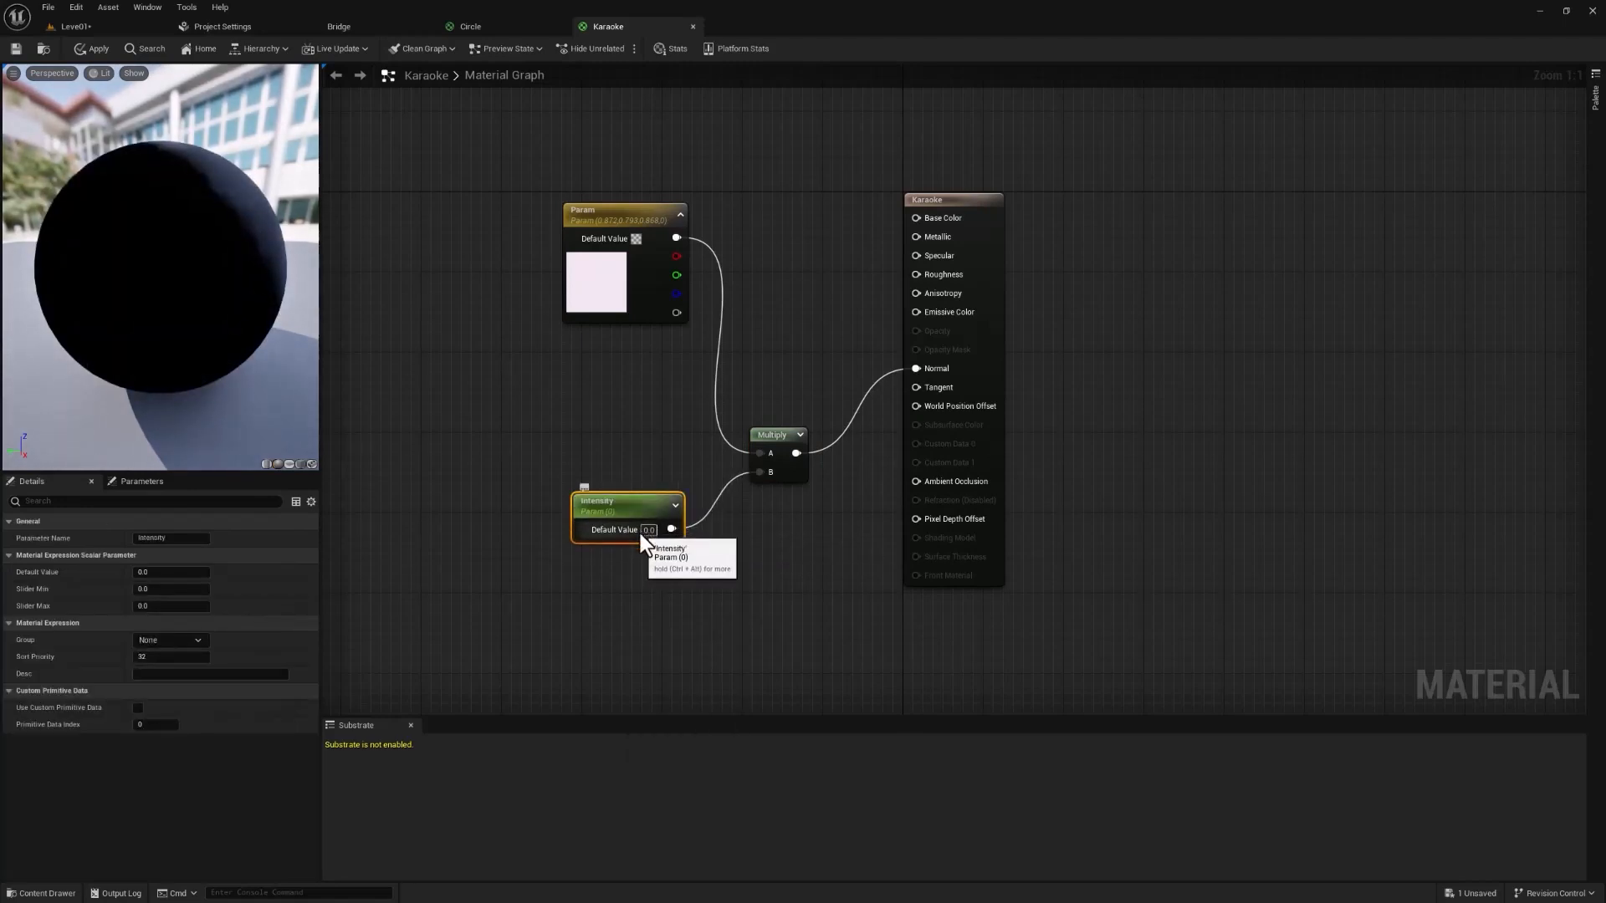
Change the default color of the Karaoke material's Param node to a bright, saturated magenta
{"action": "left_click", "coordinate": [623, 284]}
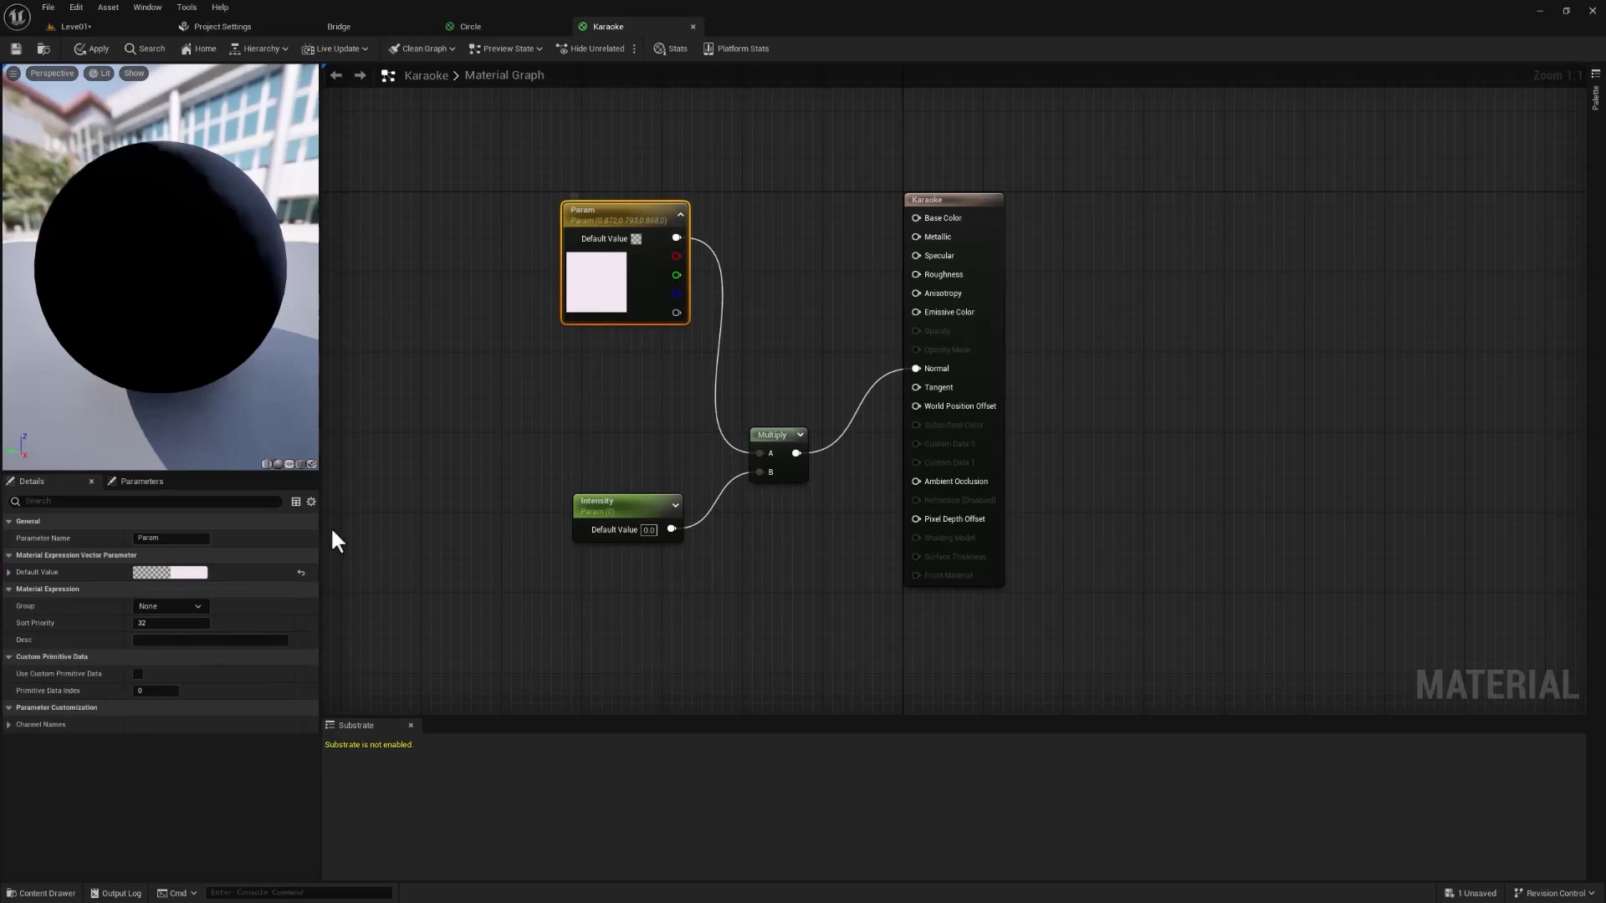
{"action": "left_click", "coordinate": [179, 572]}
{"action": "left_click_drag", "start_coordinate": [262, 674], "coordinate": [362, 616]}
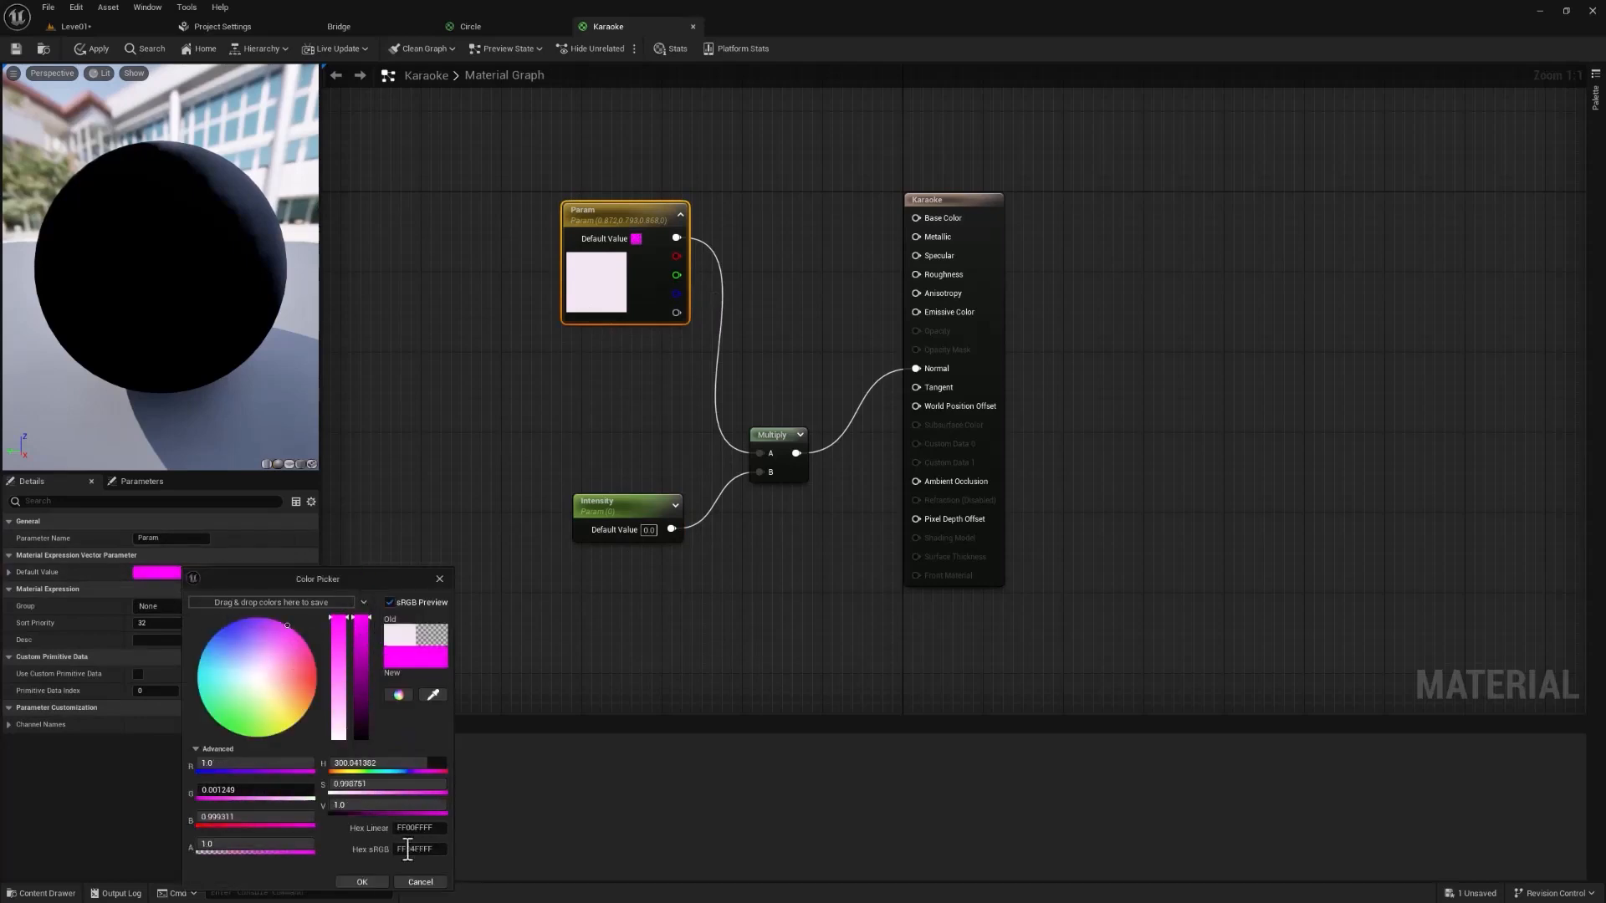
{"action": "left_click", "coordinate": [362, 881]}
Set the default value of the Karaoke material's Intensity parameter to 50
{"action": "left_click", "coordinate": [625, 507]}
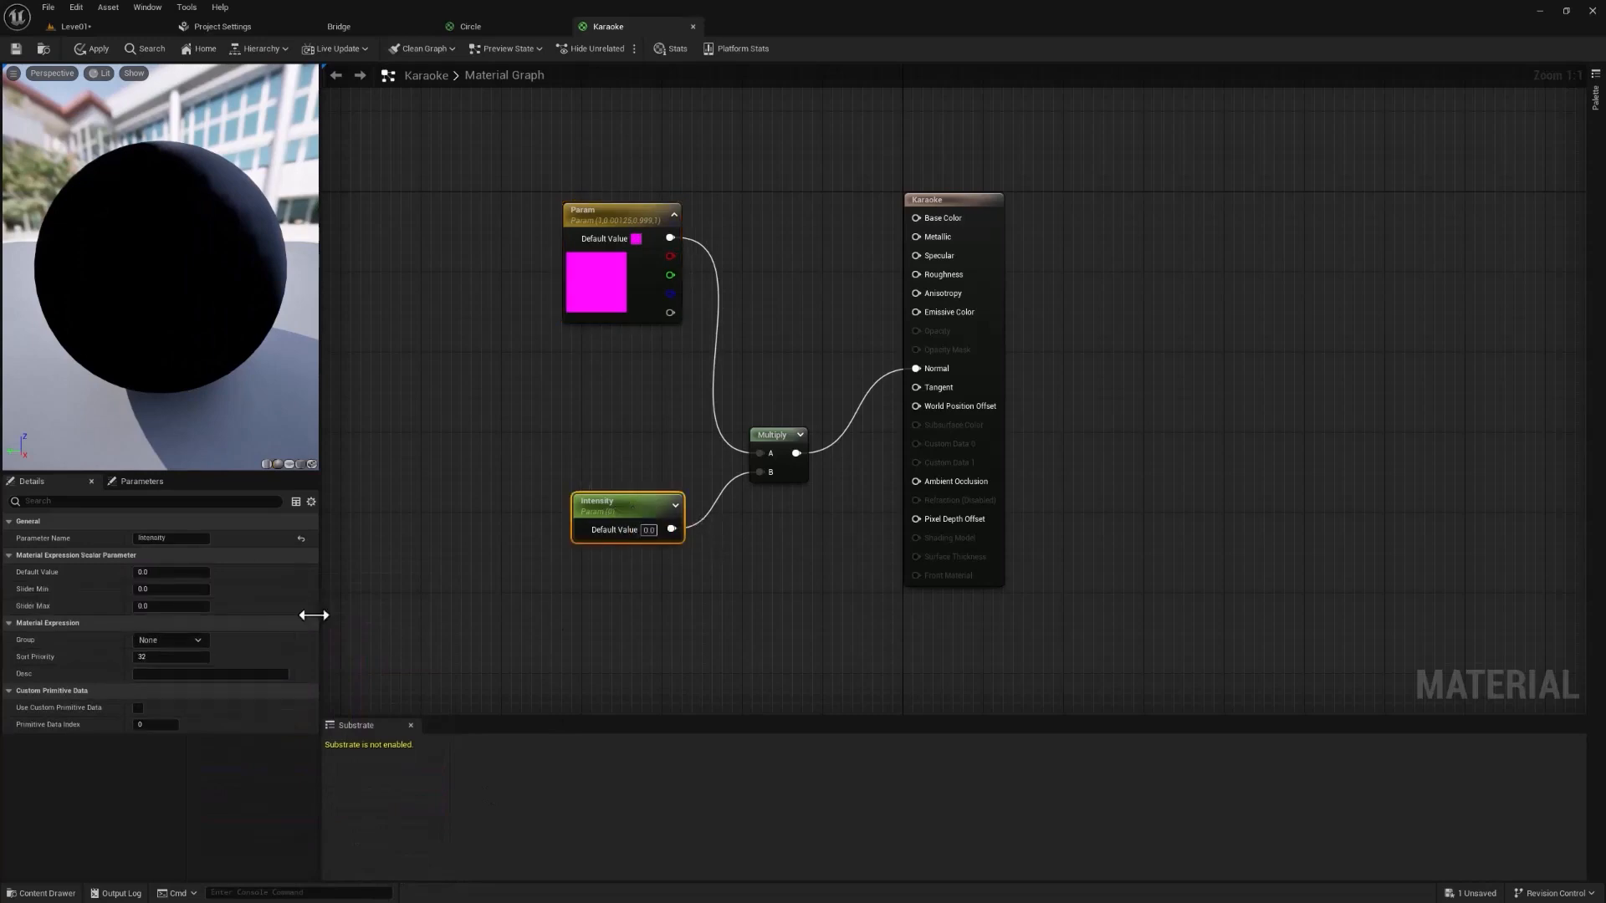
{"action": "left_click", "coordinate": [177, 572]}
{"action": "key", "text": "Return"}
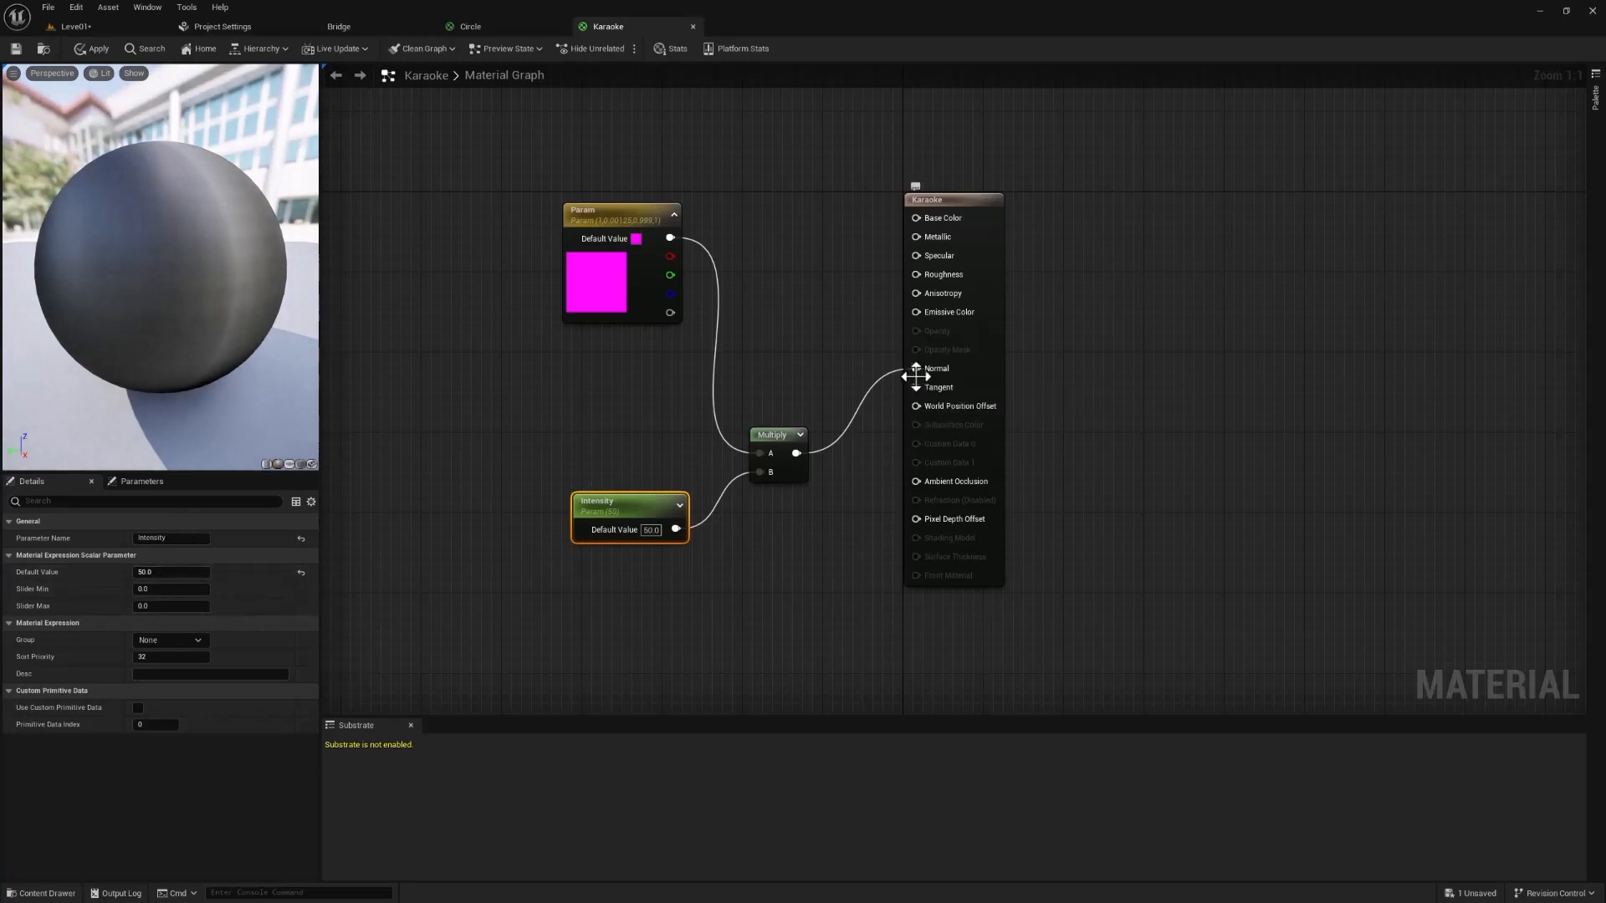
Move the Karaoke material's Multiply output connection from Normal to Emissive Color and check the sign in the level
{"action": "left_click_drag", "start_coordinate": [916, 368], "coordinate": [871, 385], "text": "ctrl"}
{"action": "left_click", "coordinate": [860, 410]}
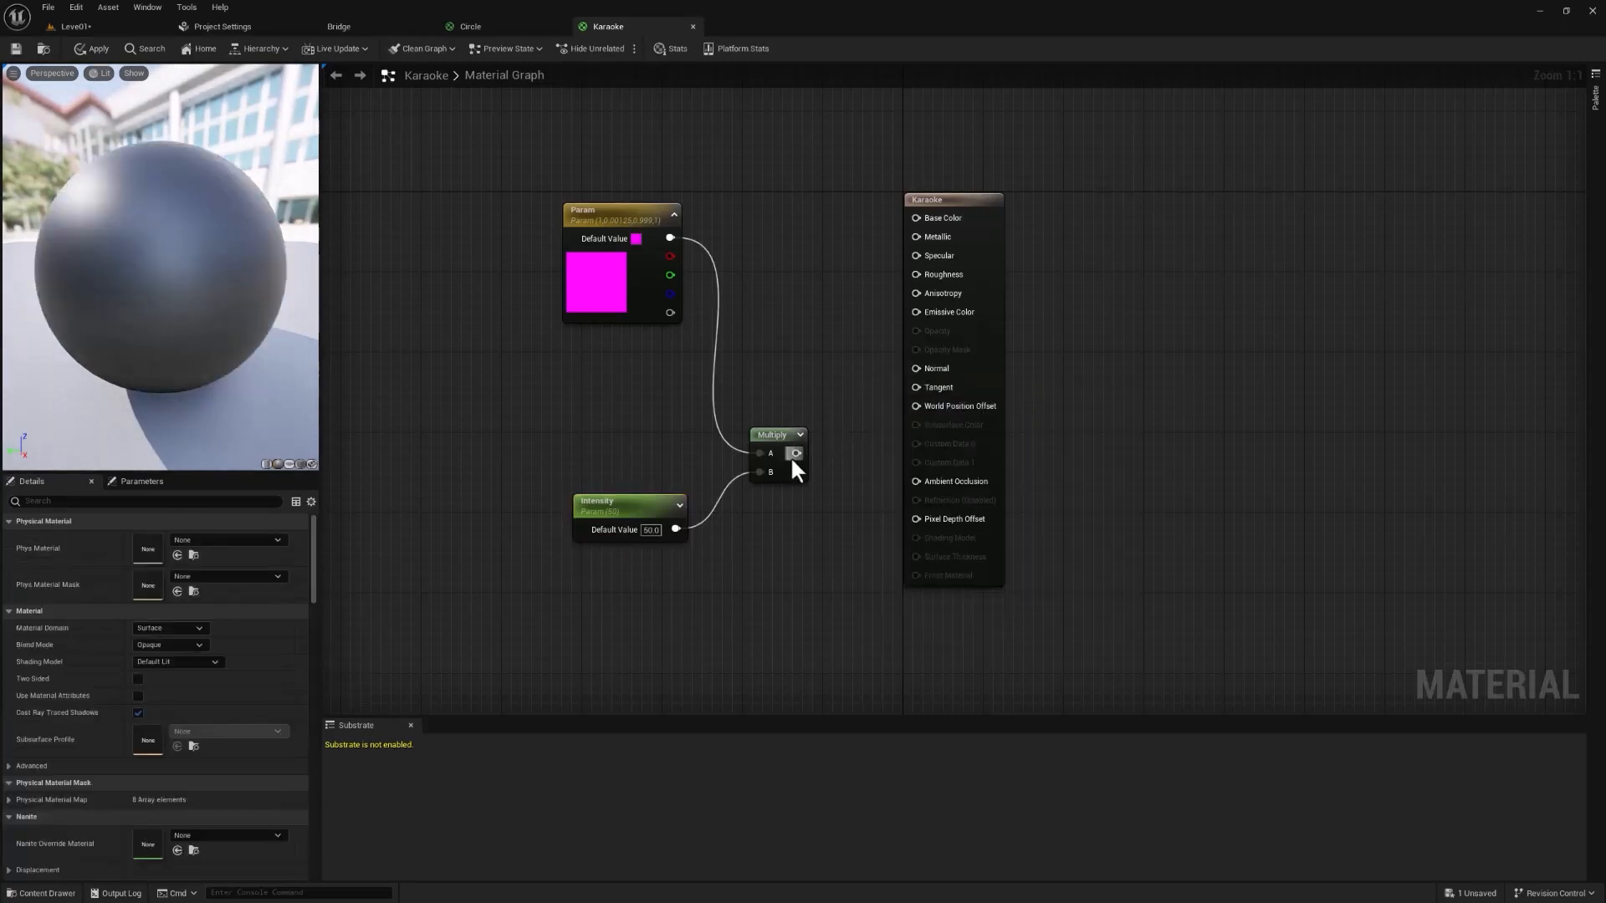
{"action": "left_click_drag", "start_coordinate": [795, 453], "coordinate": [916, 312]}
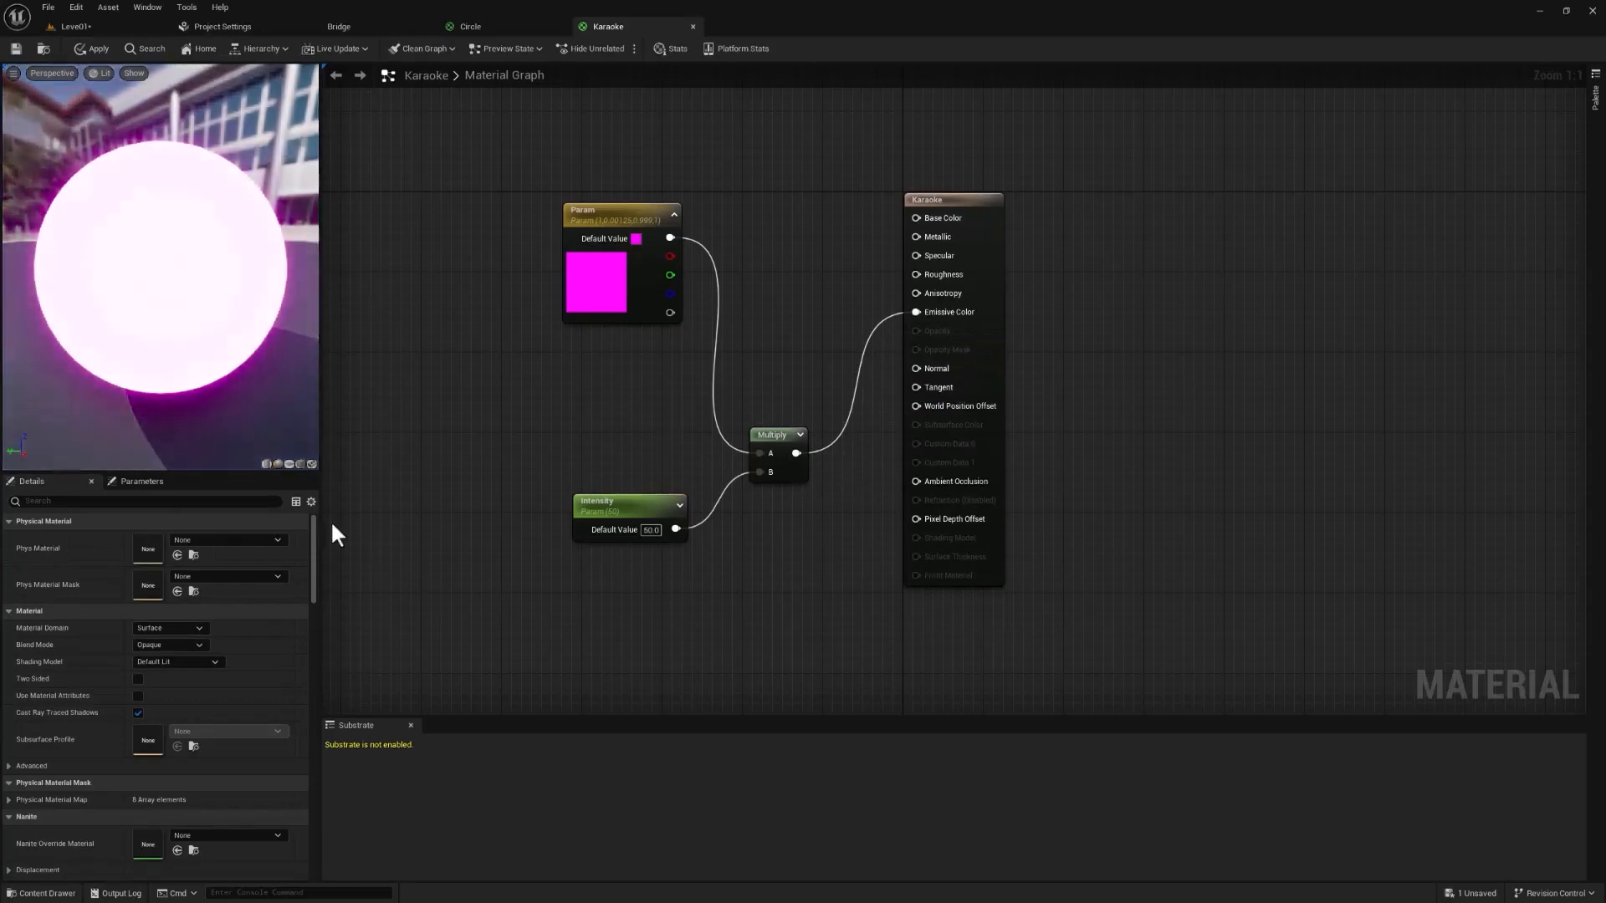
{"action": "left_click", "coordinate": [73, 27]}
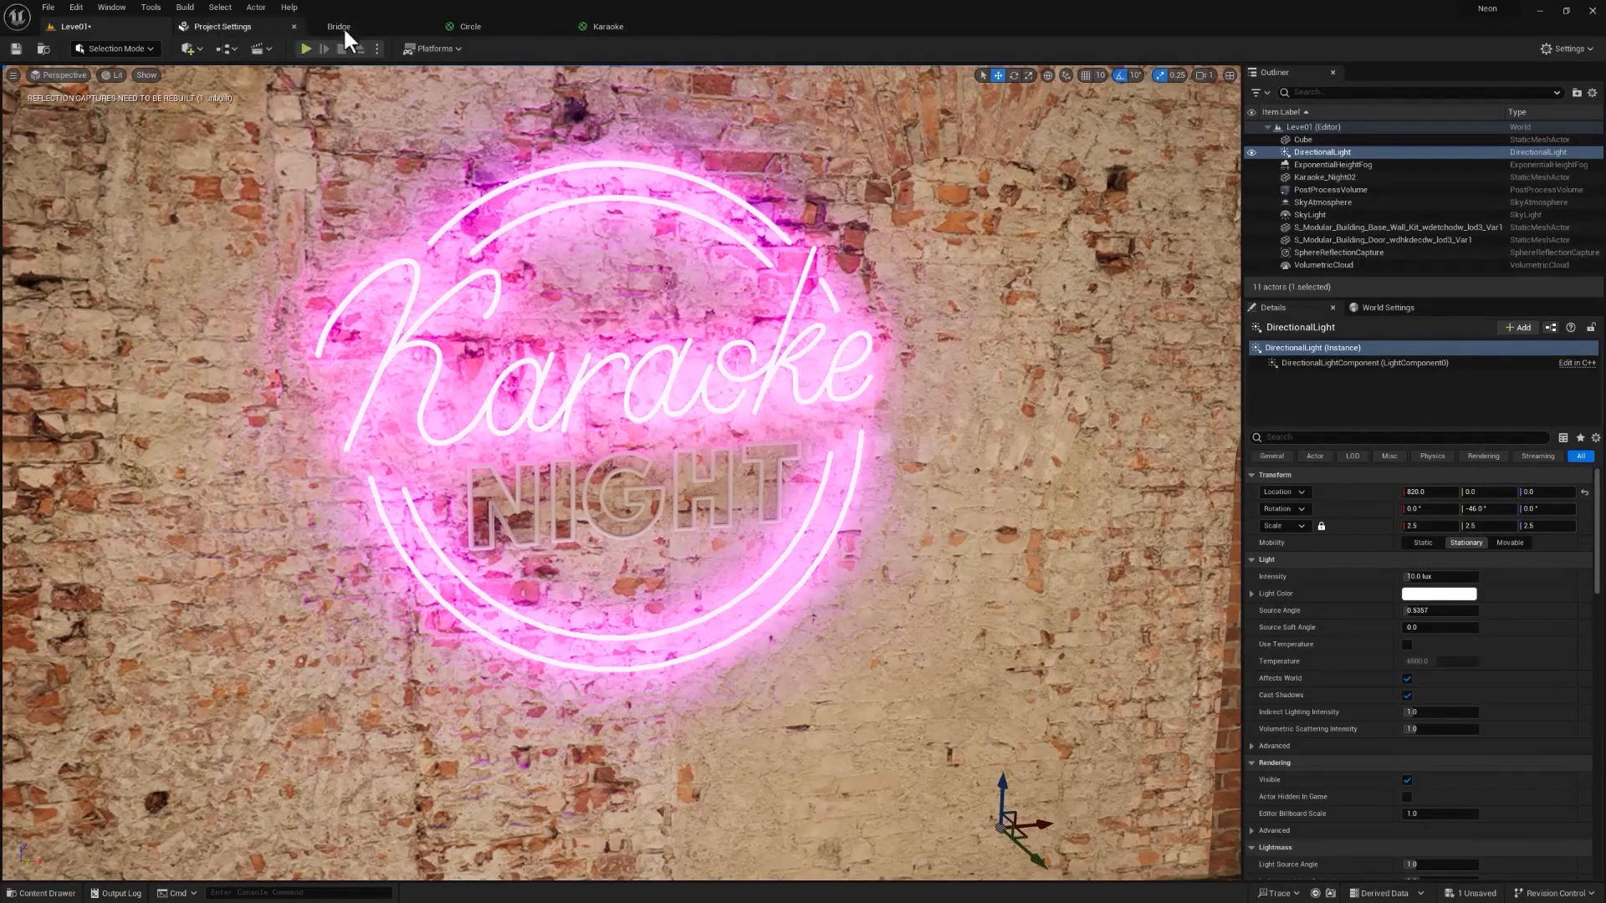
Open the Night material, disconnect its Param color from Base Color and move the node away from the material output
{"action": "left_click", "coordinate": [614, 32]}
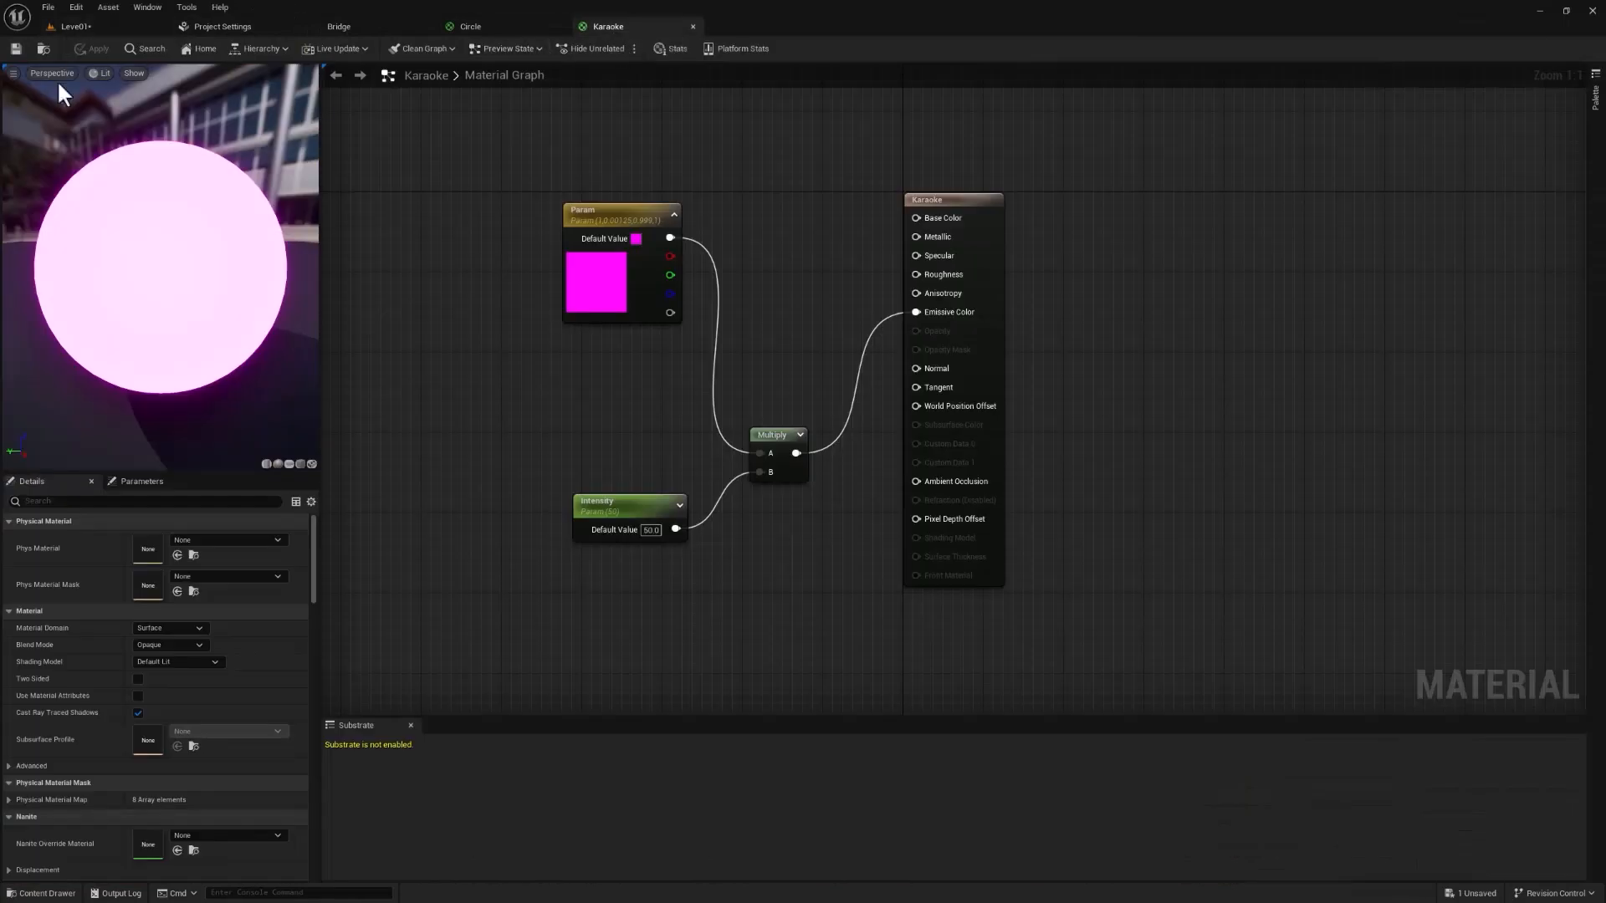
{"action": "left_click", "coordinate": [42, 893]}
{"action": "left_click", "coordinate": [836, 669]}
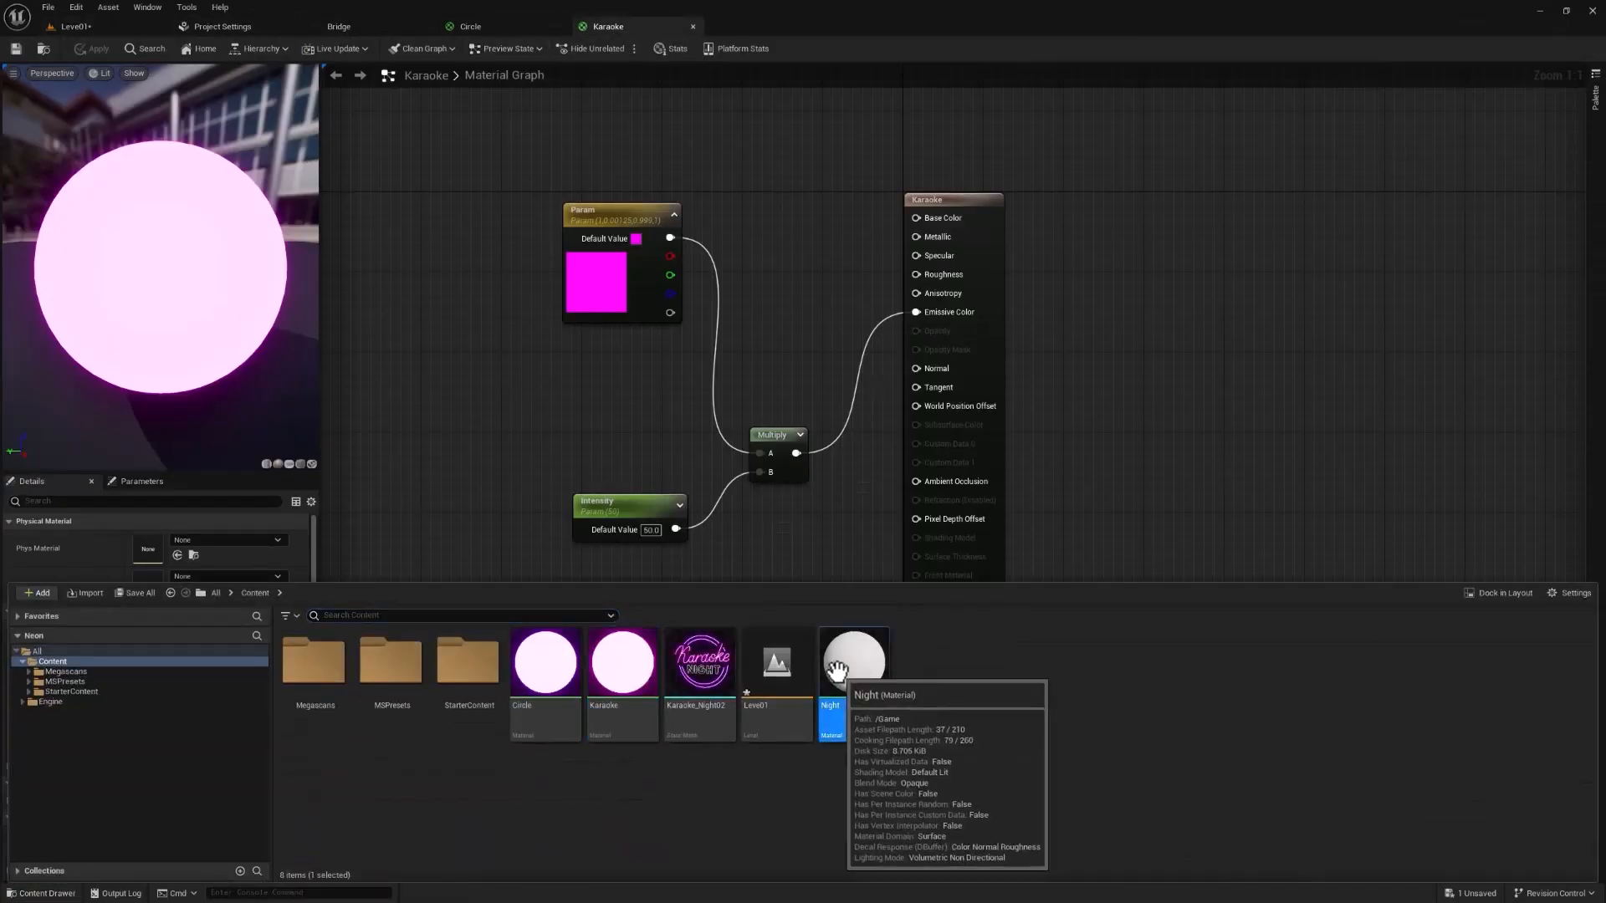
{"action": "double_click", "coordinate": [836, 669]}
{"action": "left_click_drag", "start_coordinate": [776, 209], "coordinate": [665, 209]}
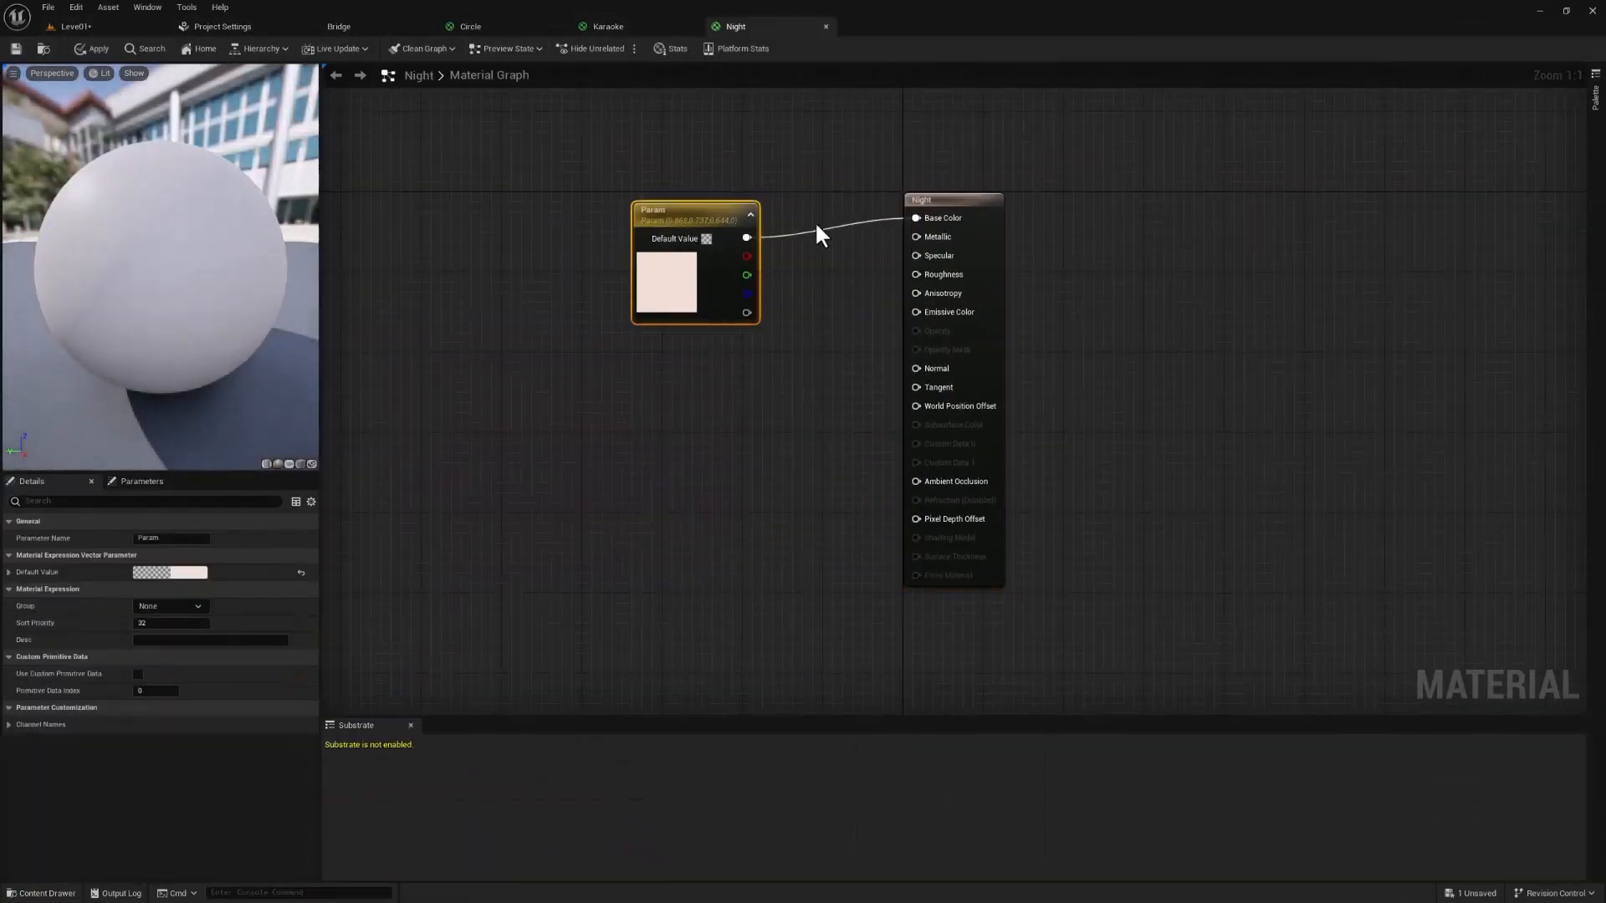
{"action": "key", "text": "ctrl+z"}
{"action": "key", "text": "ctrl+z"}
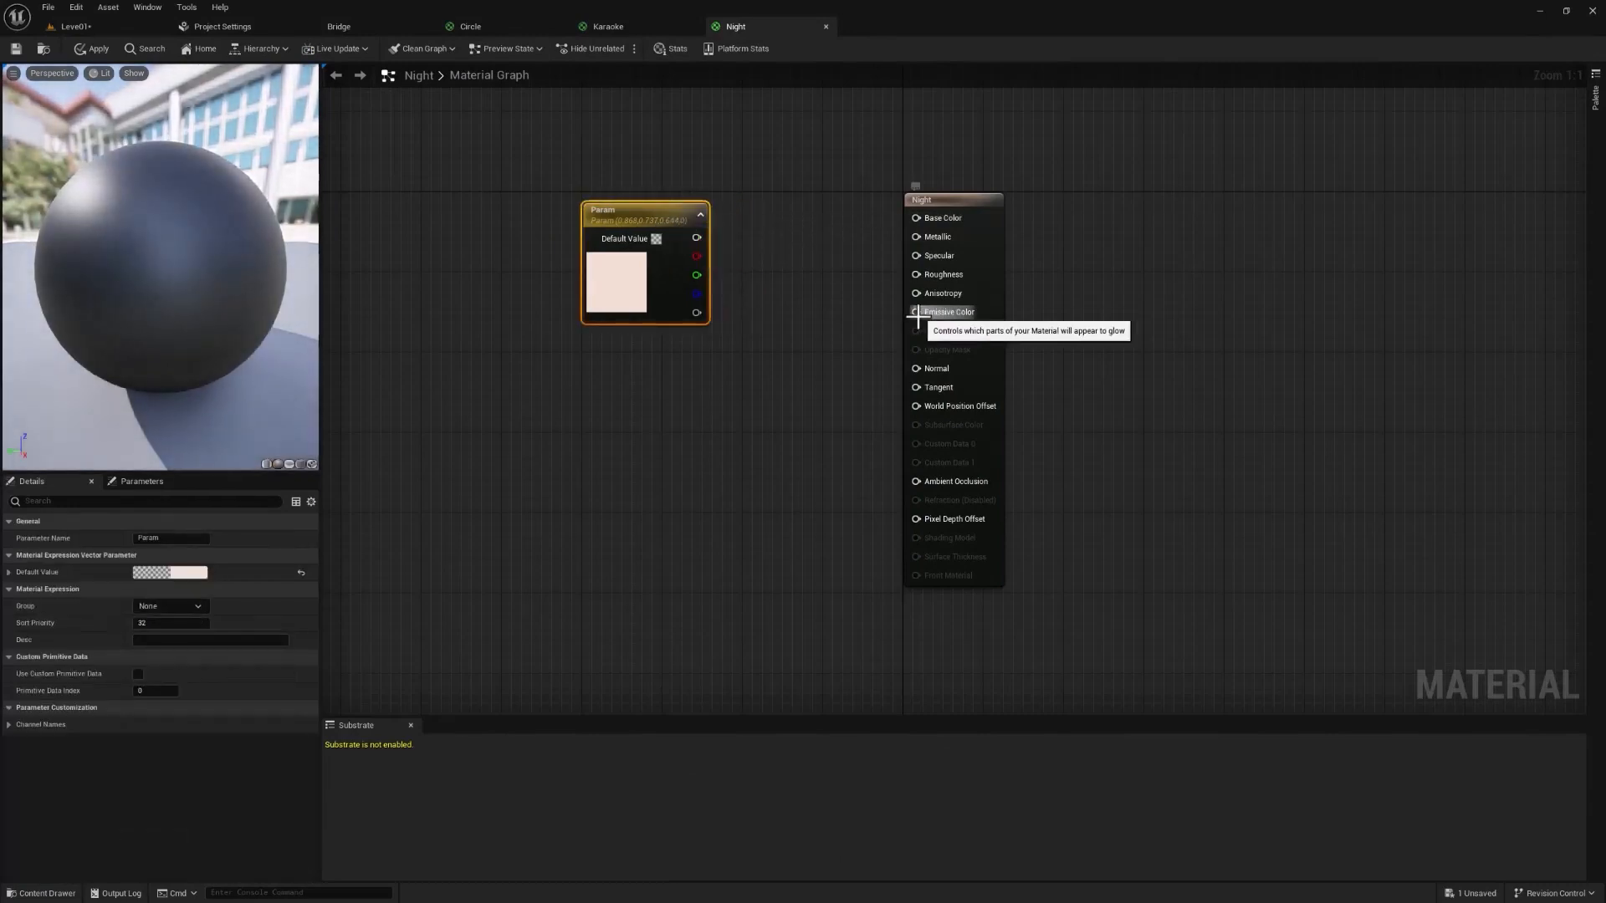
Add a Multiply node to the Night material's Emissive Color input, connect the Param color to input A and move the Param node outward
{"action": "left_click_drag", "start_coordinate": [918, 317], "coordinate": [787, 416]}
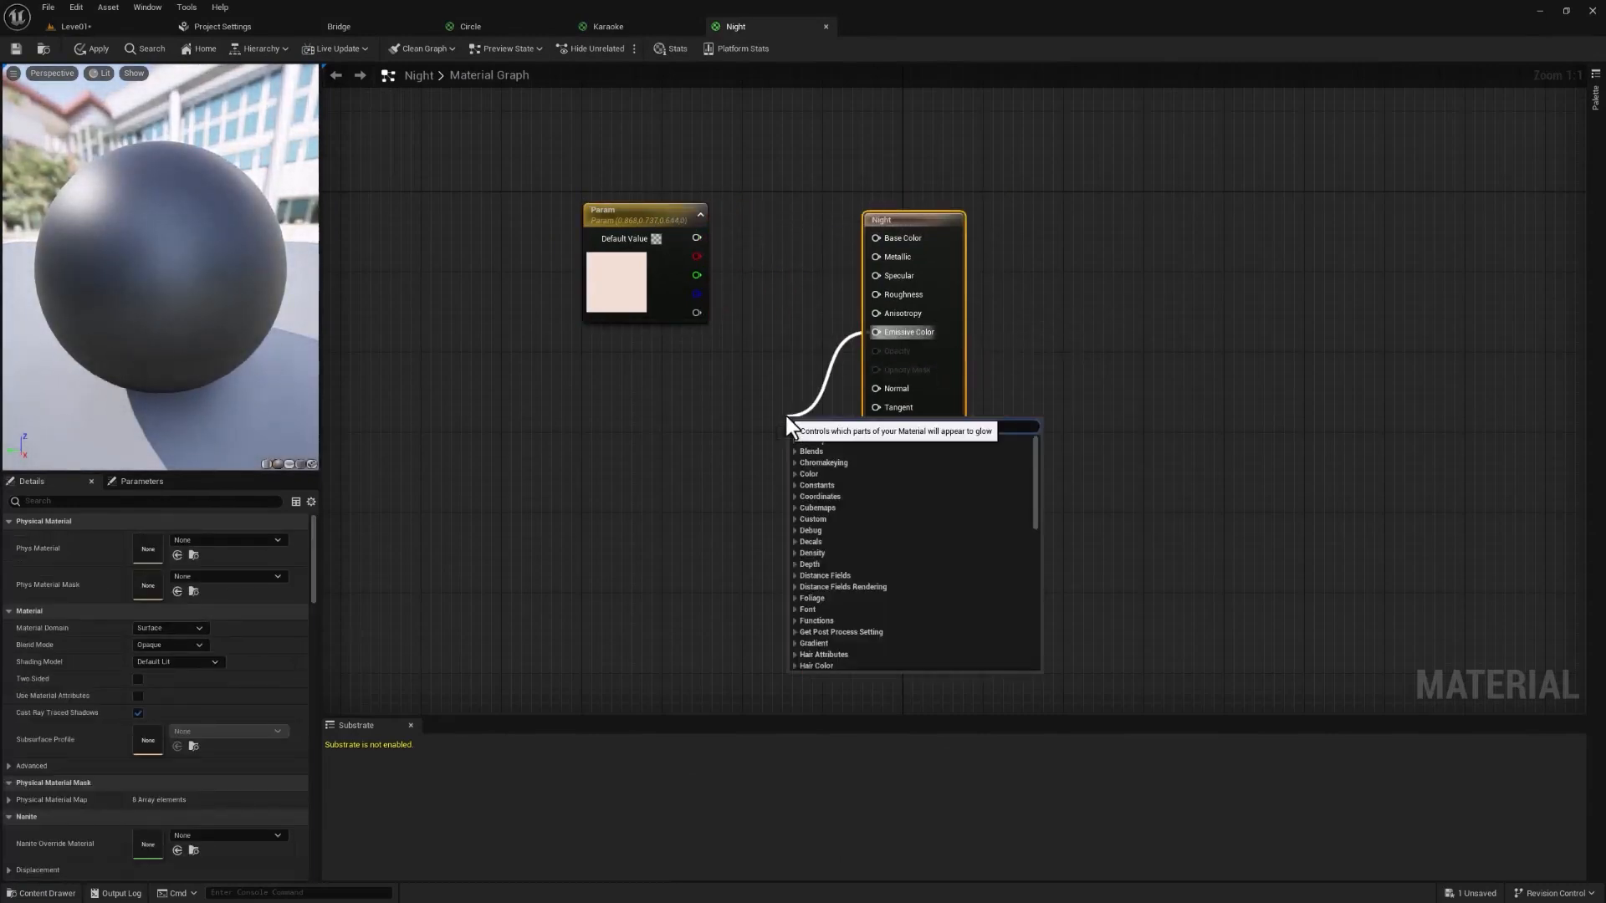
{"action": "type", "text": "mul"}
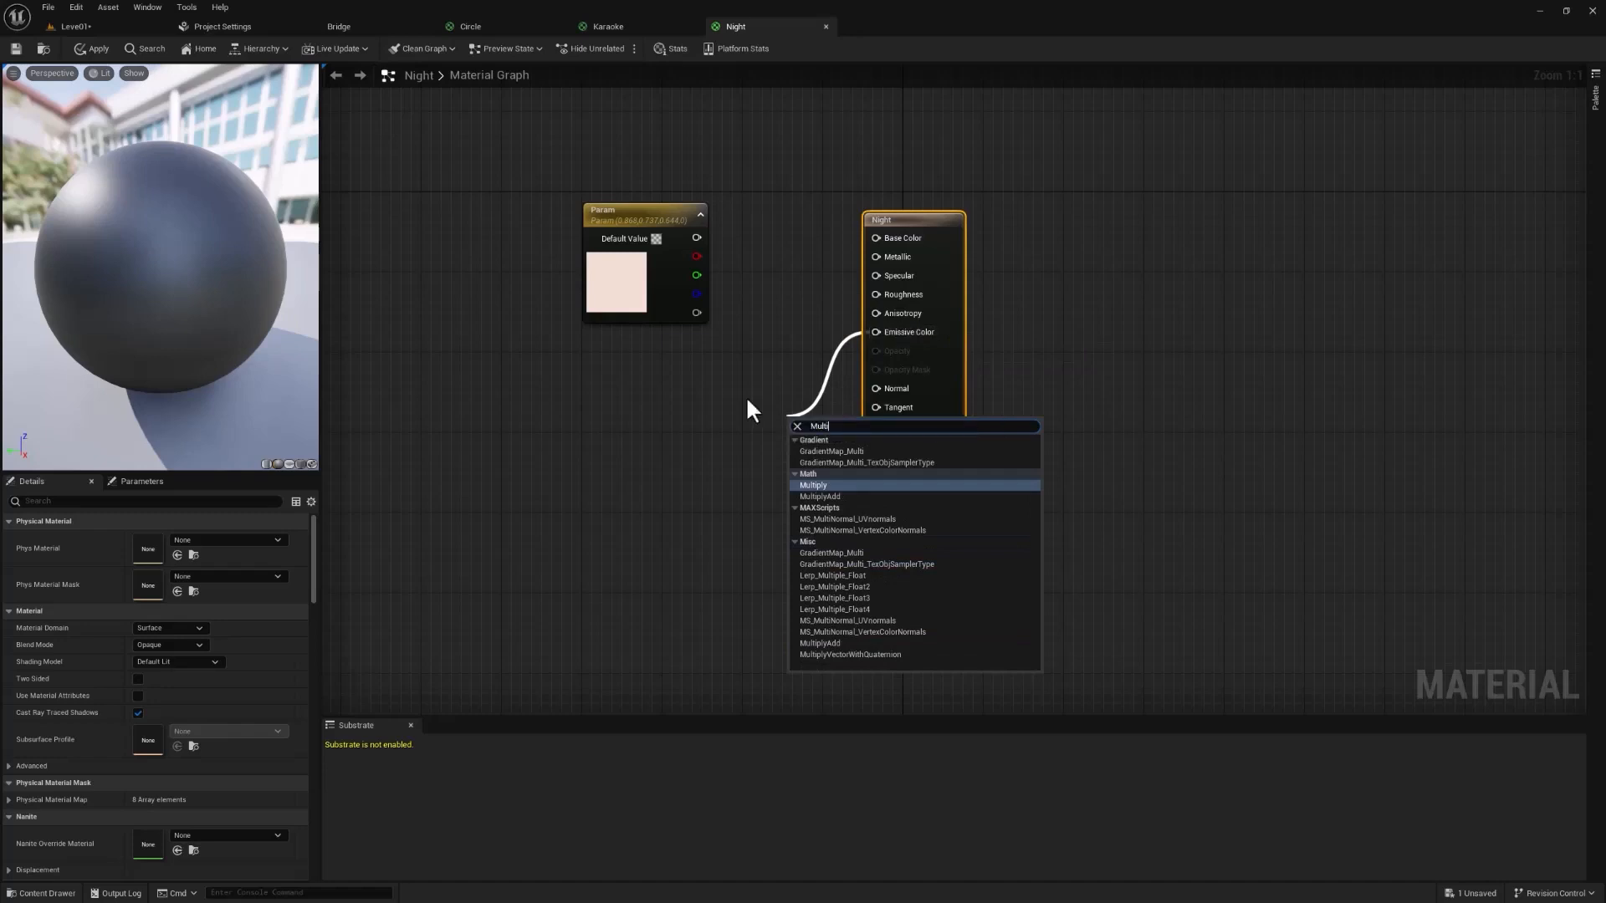
{"action": "left_click", "coordinate": [821, 489]}
{"action": "left_click_drag", "start_coordinate": [697, 238], "coordinate": [799, 445]}
{"action": "left_click_drag", "start_coordinate": [644, 213], "coordinate": [552, 202]}
Add a Constant node to the Multiply node's input B and convert it to a parameter named Intensity
{"action": "left_click_drag", "start_coordinate": [833, 429], "coordinate": [539, 447]}
{"action": "type", "text": "const"}
{"action": "left_click", "coordinate": [681, 483]}
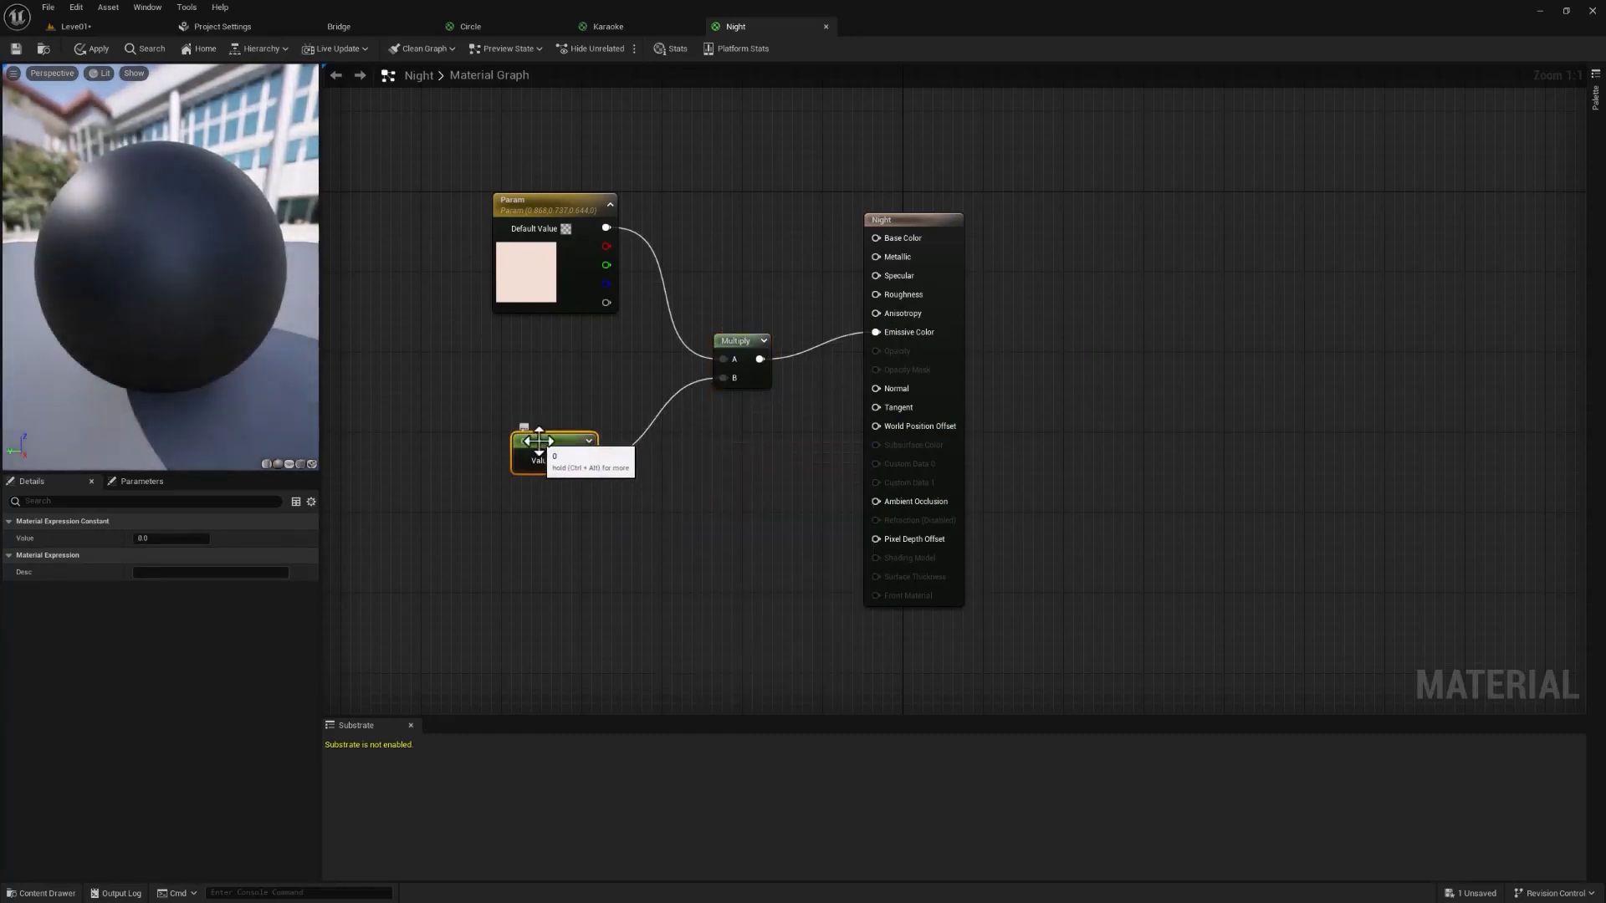
{"action": "right_click", "coordinate": [540, 452]}
{"action": "left_click", "coordinate": [601, 462]}
{"action": "type", "text": "Inteisty"}
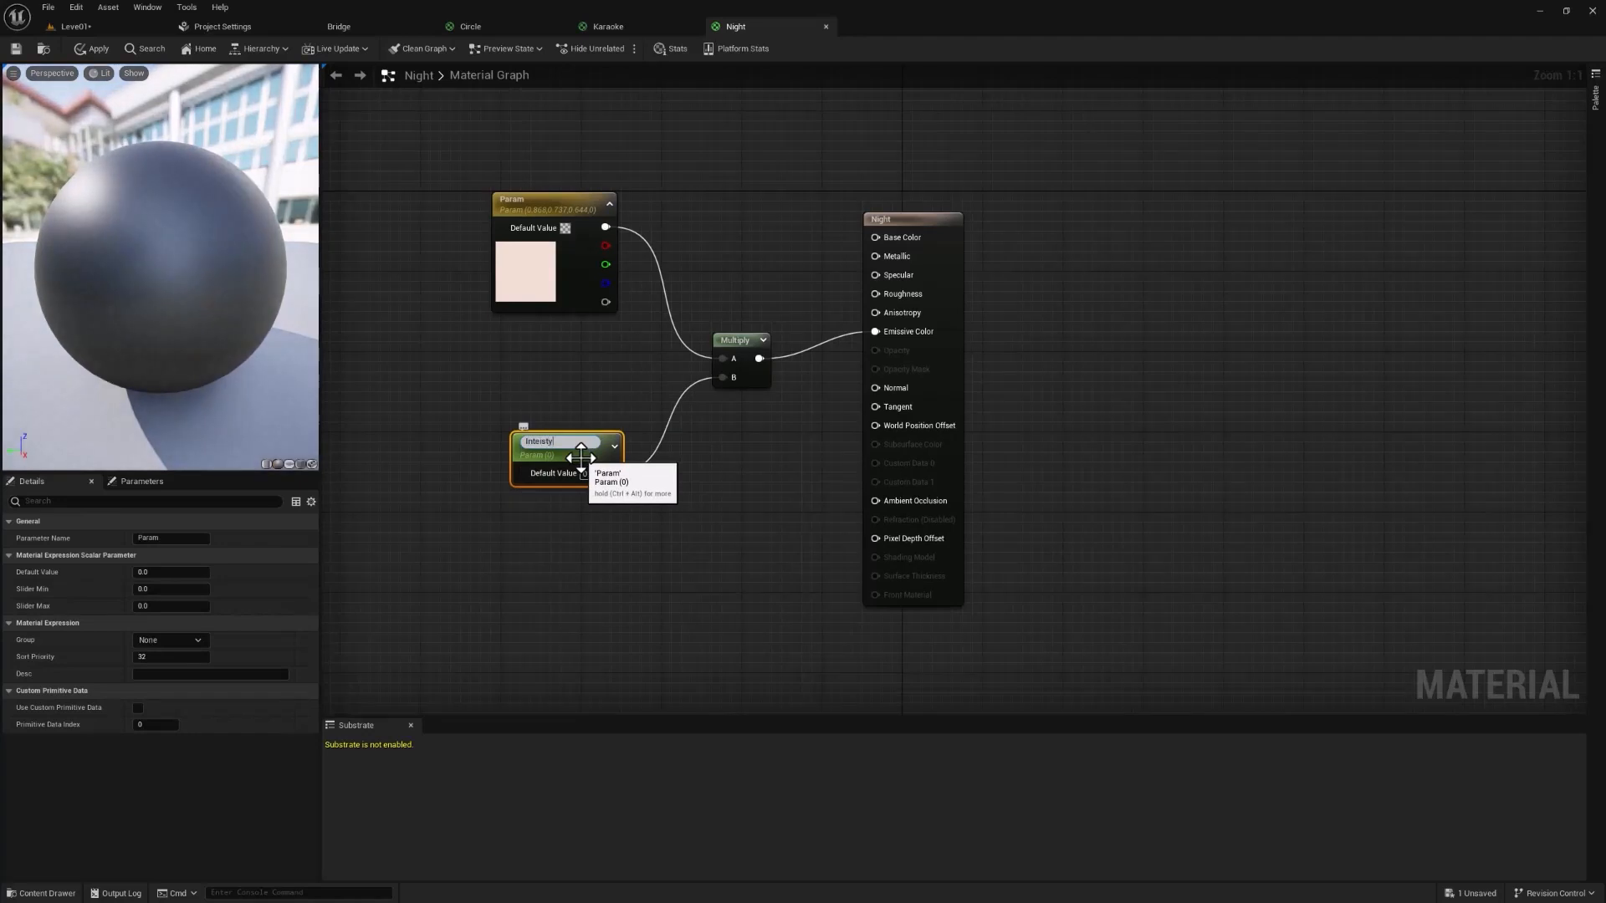
{"action": "key", "text": "Return"}
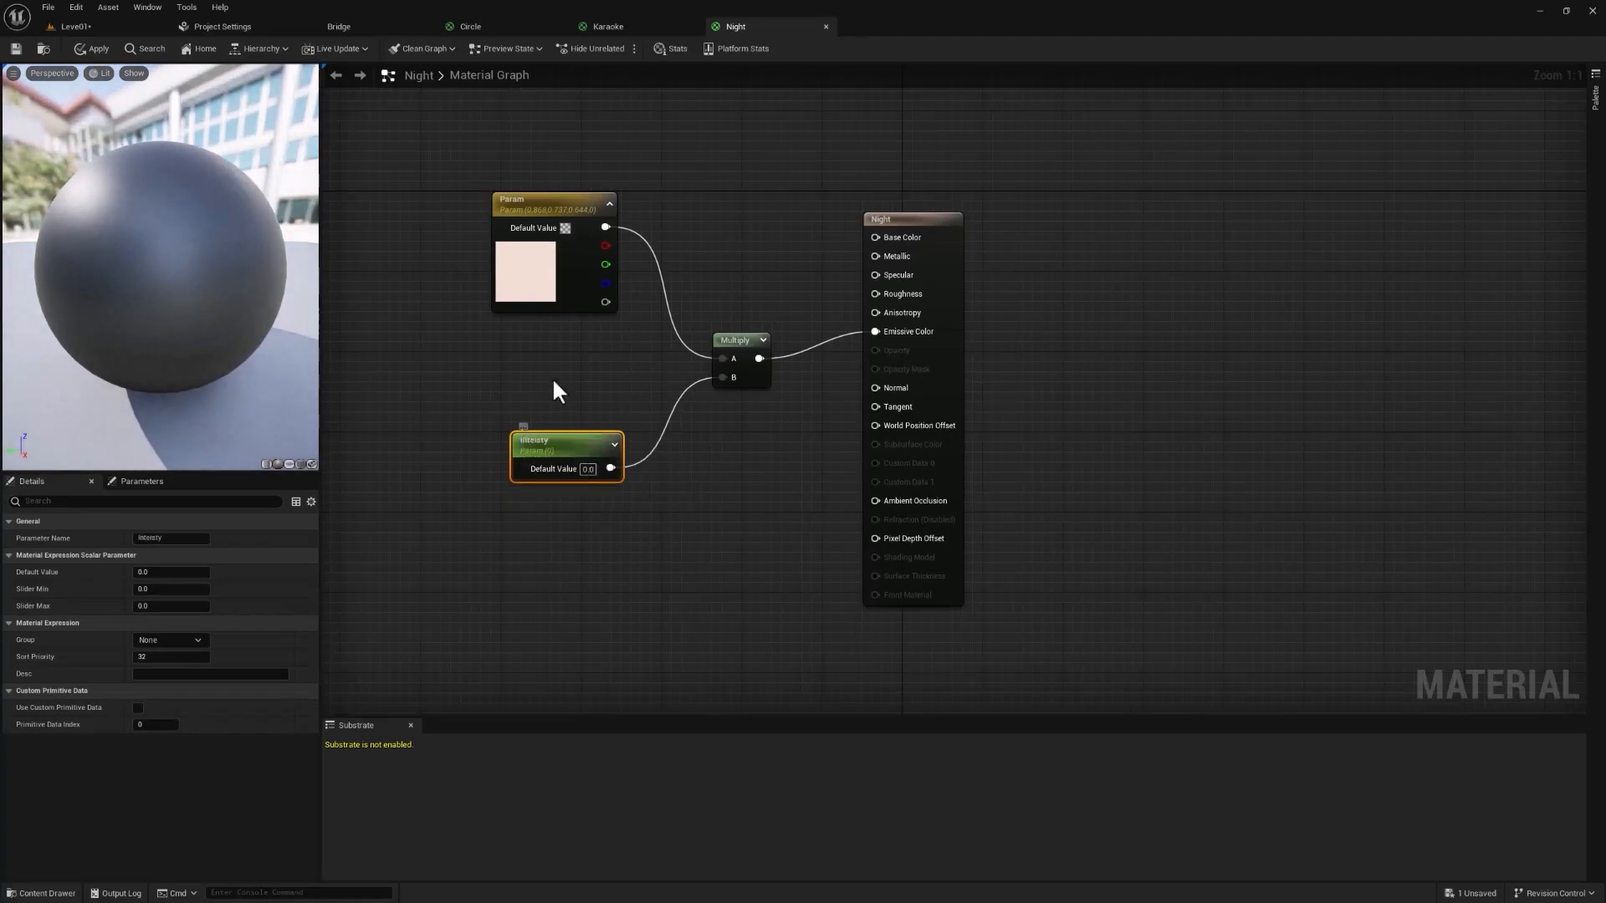
Change the default color of the Night material's Param node to a bright, fully saturated cyan
{"action": "left_click", "coordinate": [524, 301]}
{"action": "left_click", "coordinate": [195, 574]}
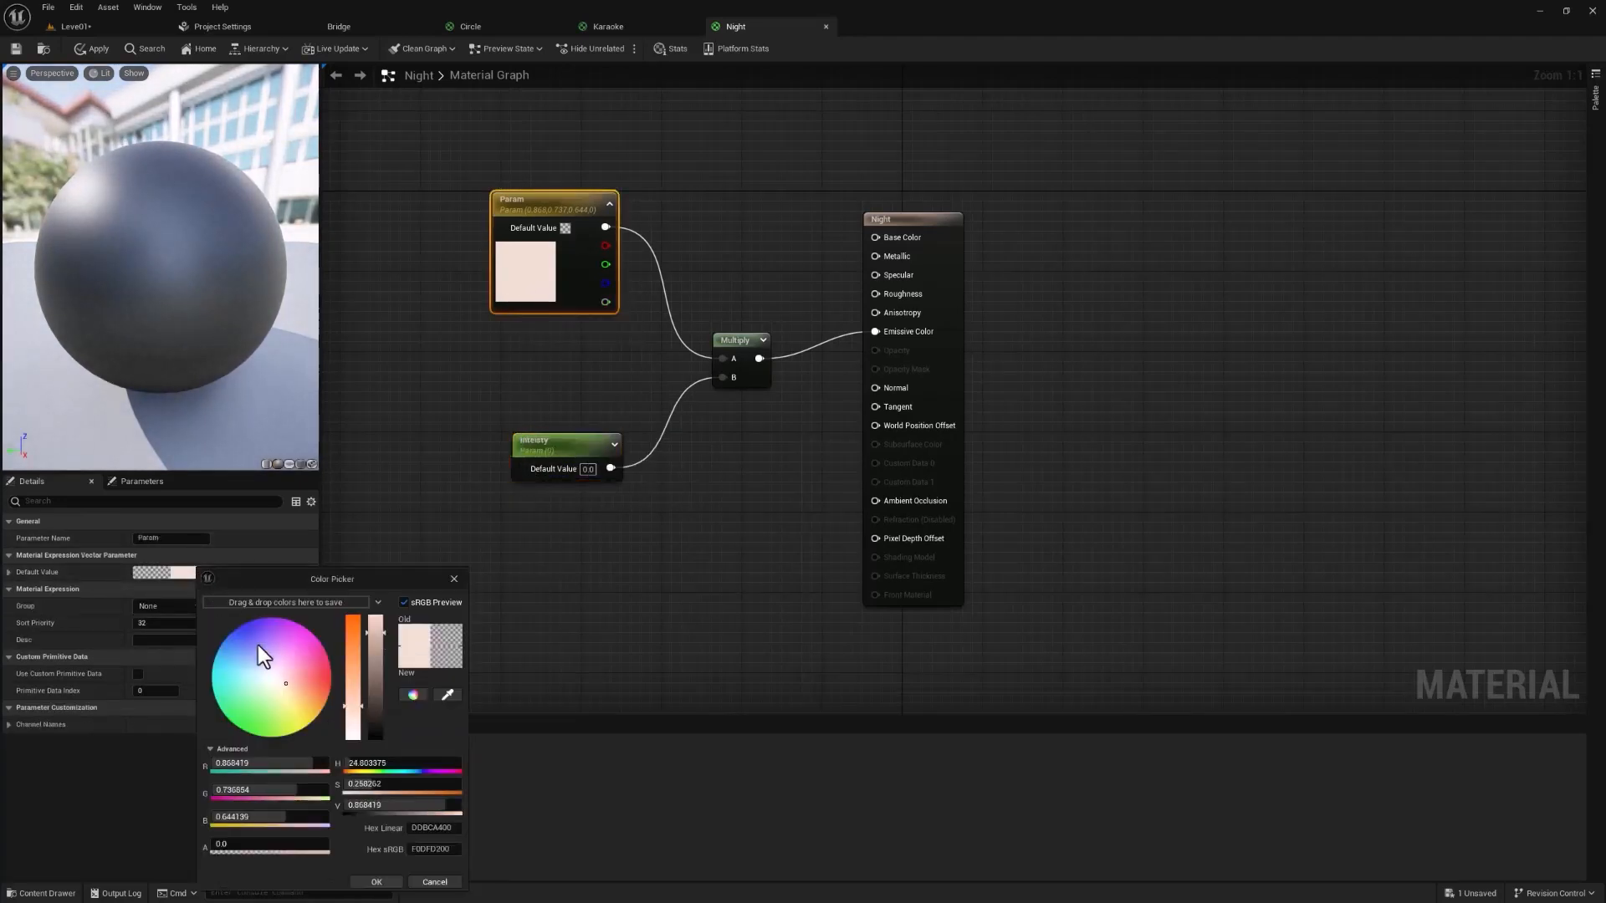
{"action": "left_click_drag", "start_coordinate": [257, 645], "coordinate": [211, 670]}
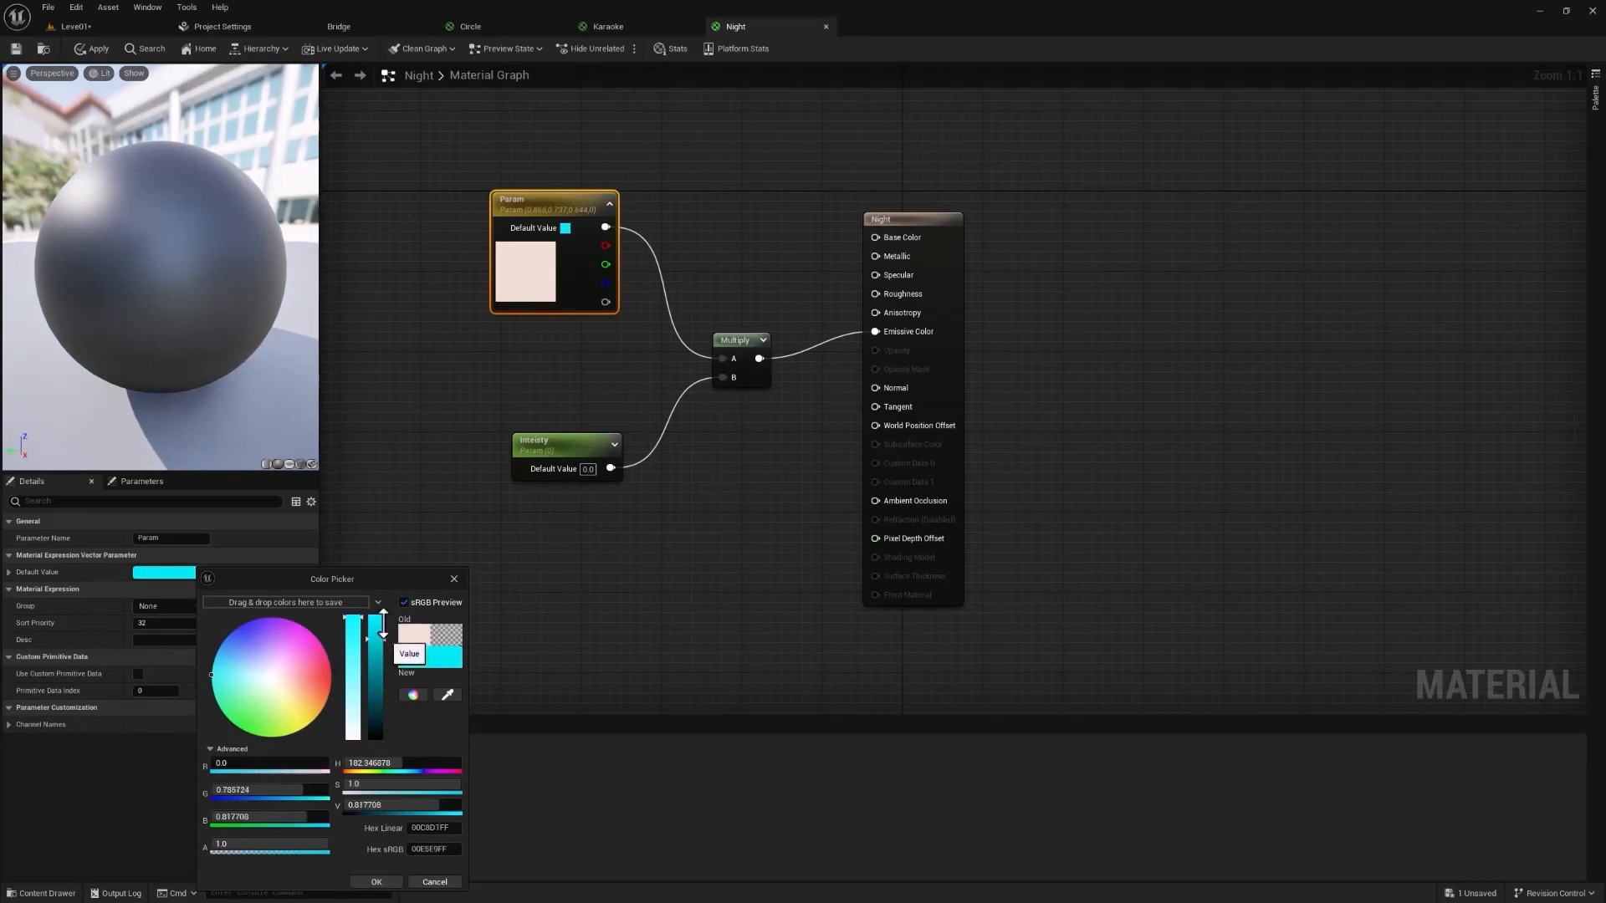
{"action": "left_click", "coordinate": [376, 881]}
Set the Night material's Intensity default value to 50 and apply the material to view the sign in the level
{"action": "left_click", "coordinate": [557, 441]}
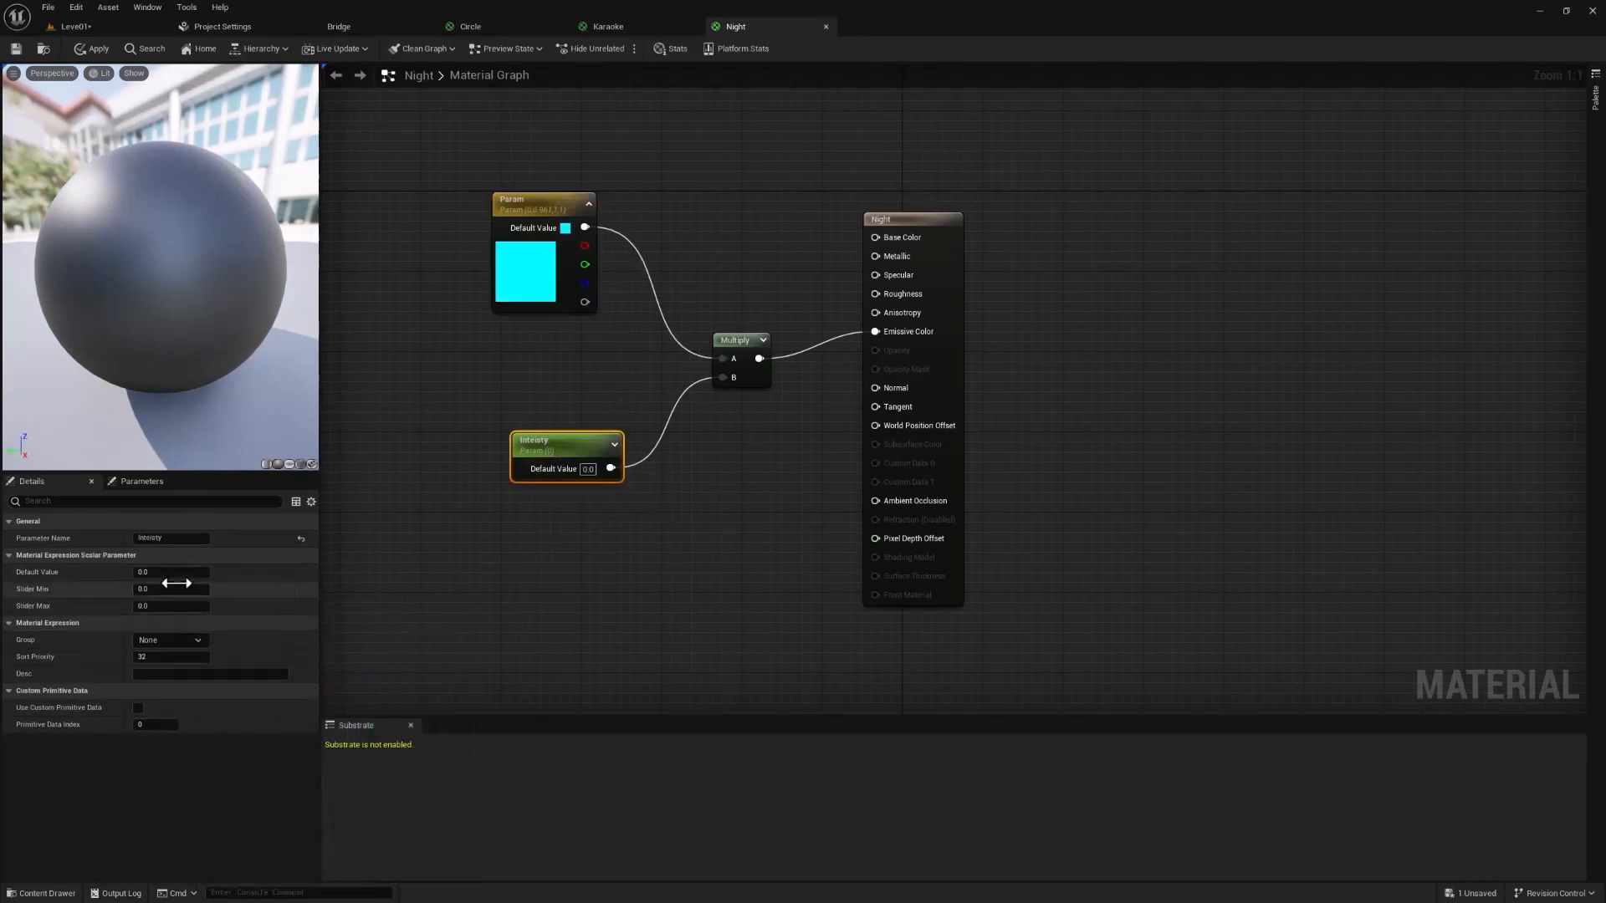
{"action": "left_click", "coordinate": [175, 573]}
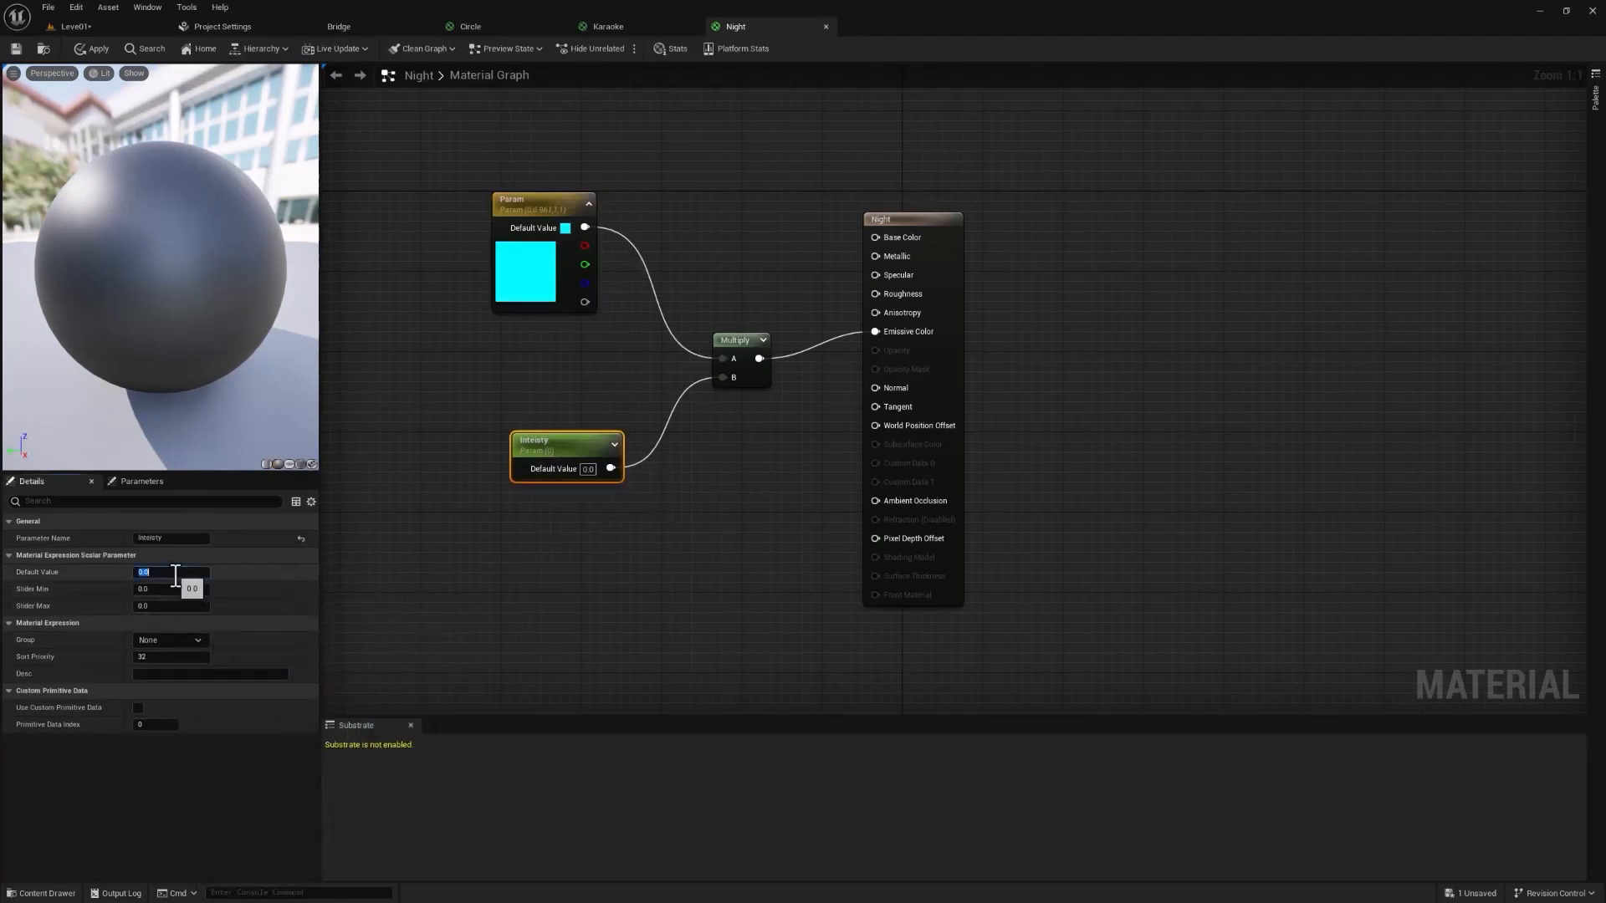
{"action": "type", "text": "50"}
{"action": "key", "text": "Return"}
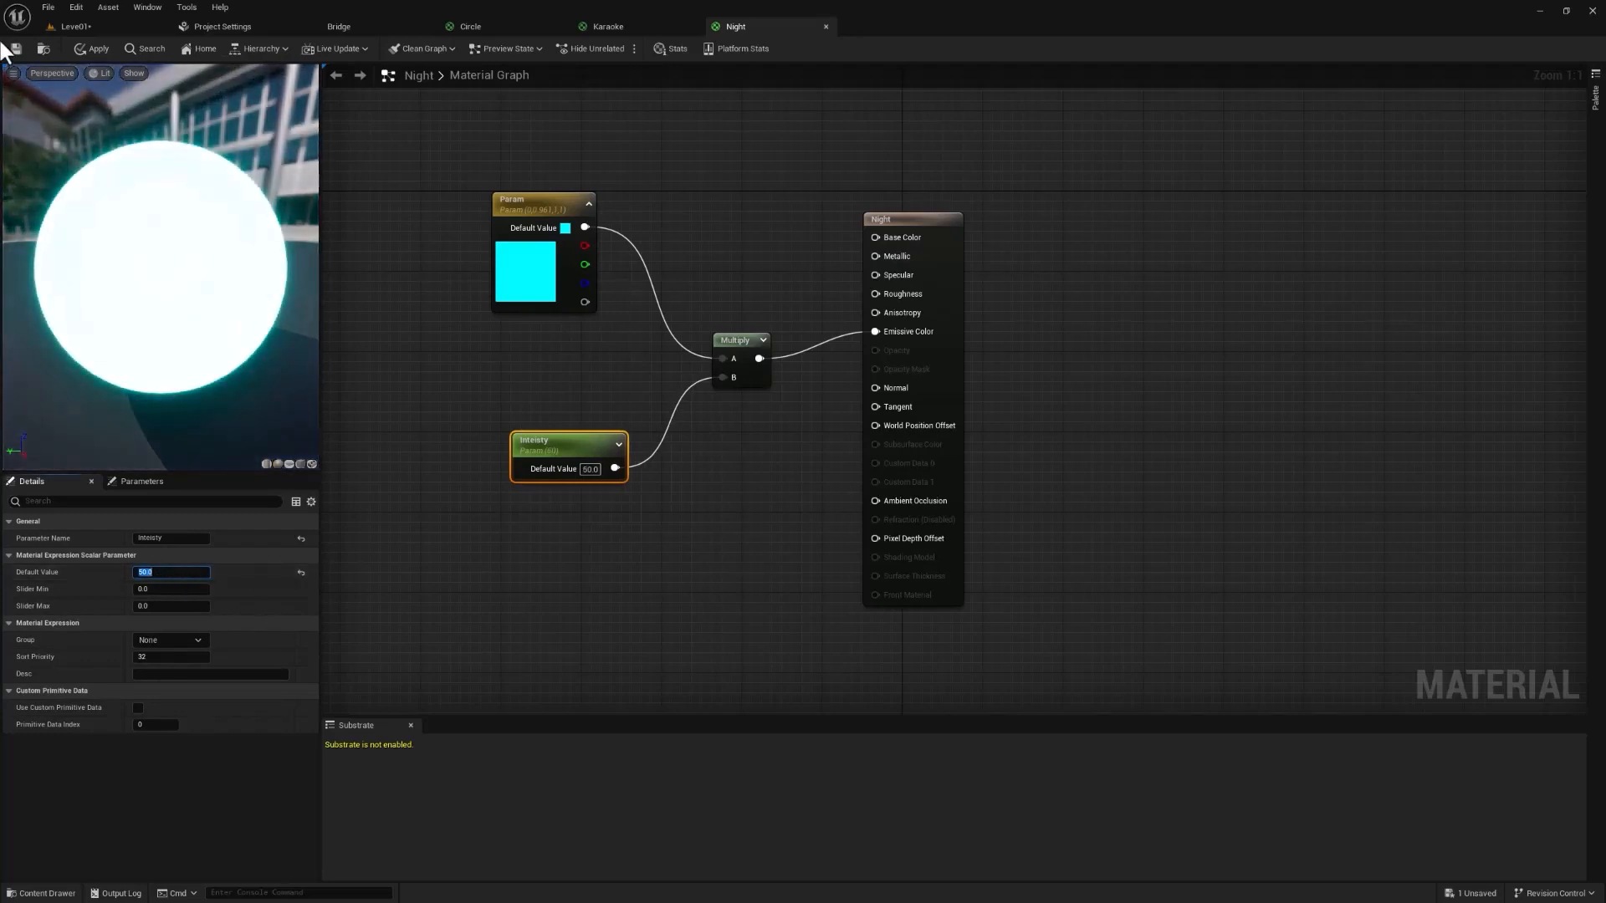
{"action": "left_click", "coordinate": [87, 43]}
{"action": "left_click", "coordinate": [91, 31]}
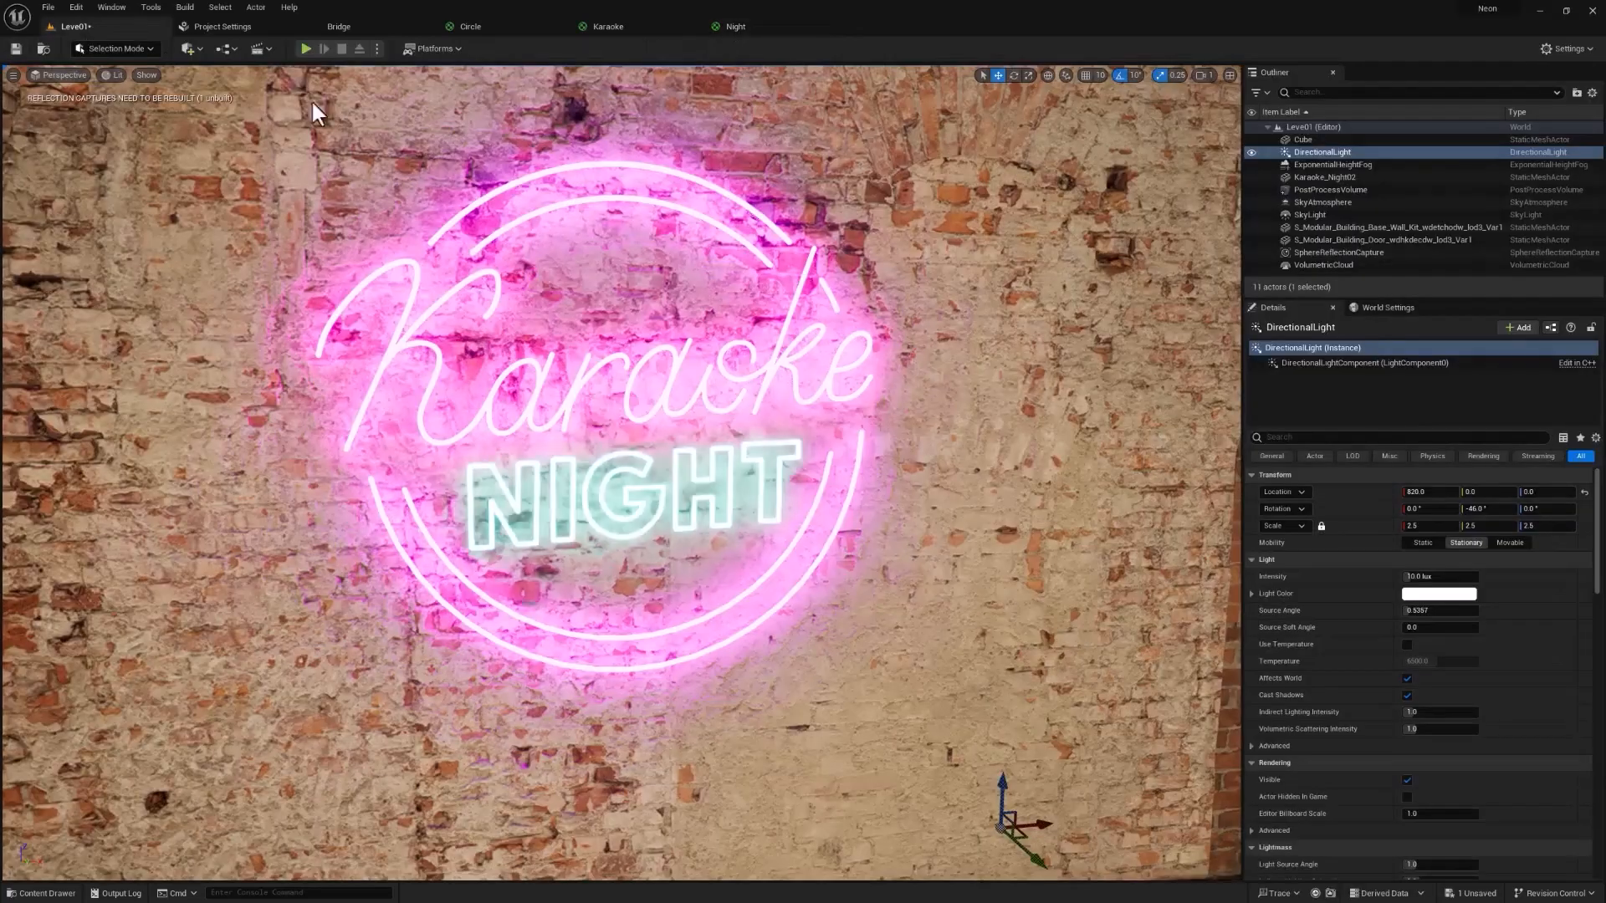